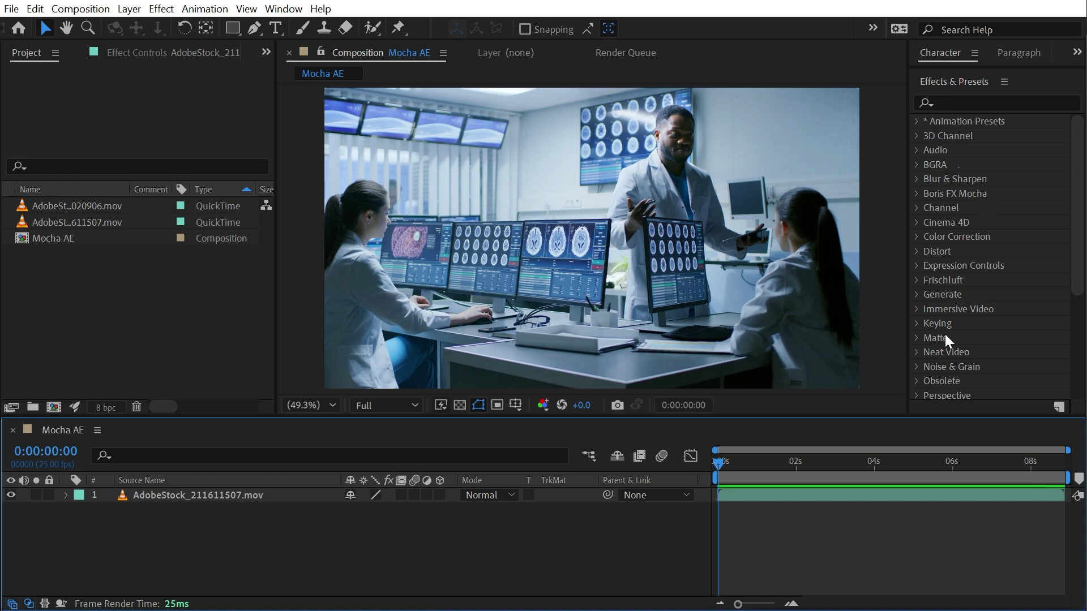
# - Look at the mocha shape effect under Matte, then expand Boris FX Mocha to reveal Mocha AE
pyautogui.scroll(-1, 912, 318)
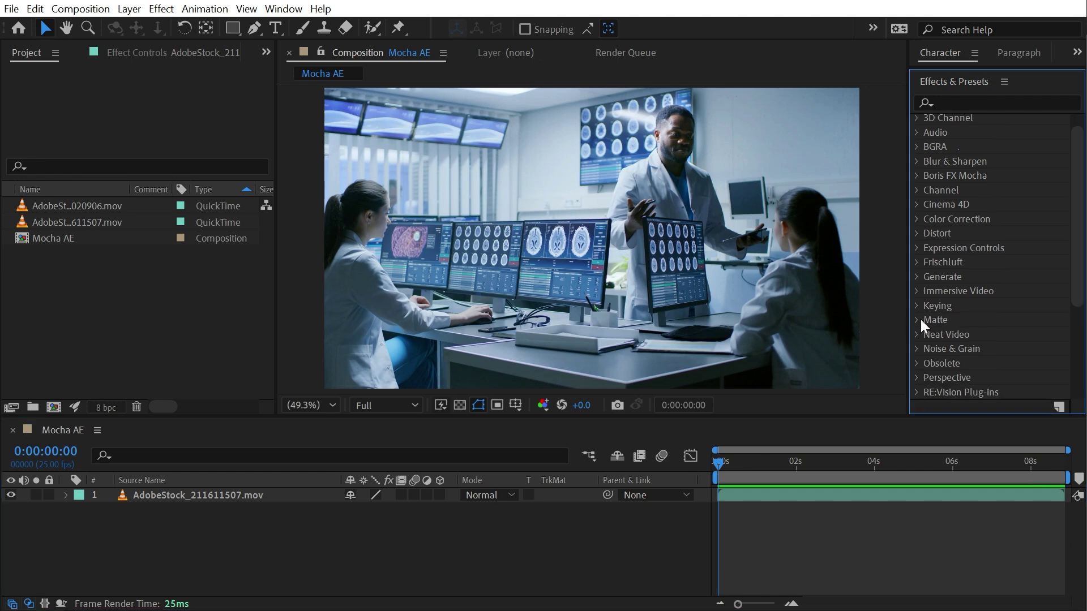
pyautogui.click(920, 320)
pyautogui.scroll(-3, 982, 337)
pyautogui.click(990, 313)
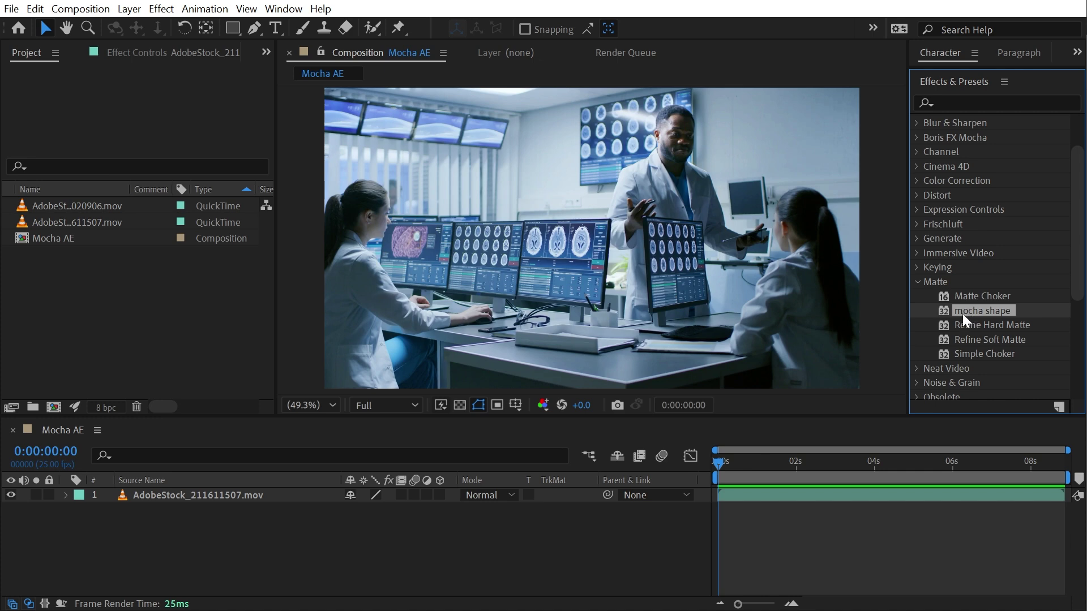
pyautogui.click(918, 281)
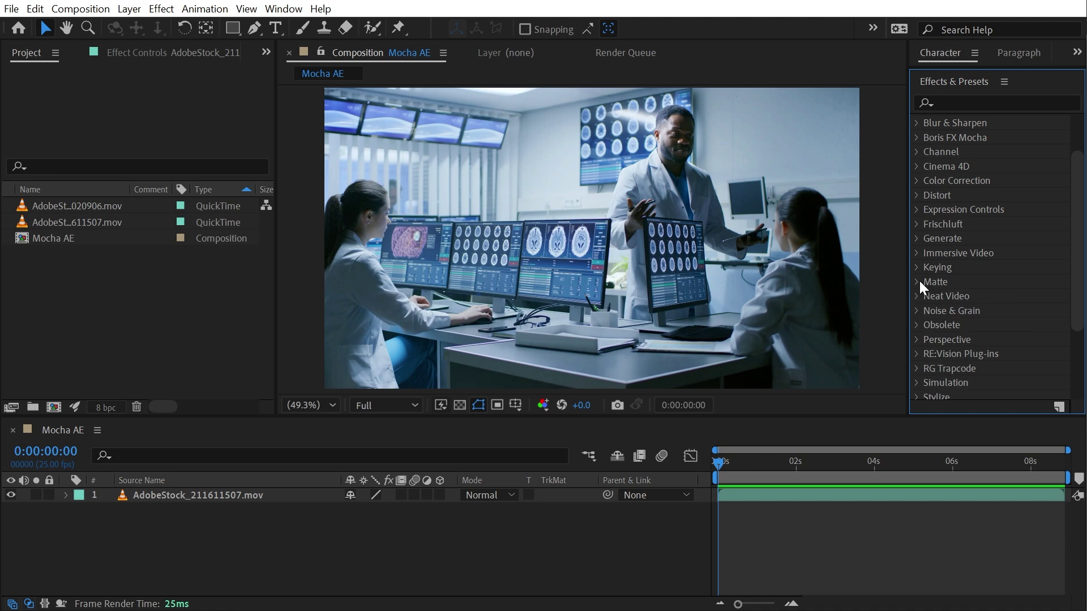
pyautogui.scroll(2, 963, 227)
pyautogui.click(917, 175)
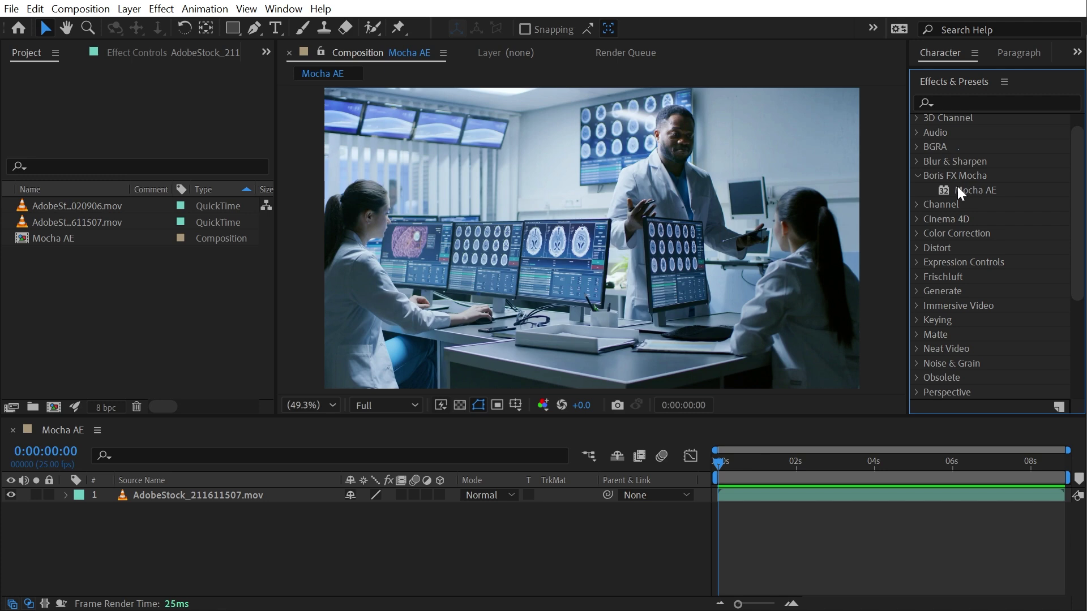
# - Select Mocha AE, scrub to 0:00:00:16, and zoom and pan the viewer onto the lab monitors
pyautogui.click(957, 187)
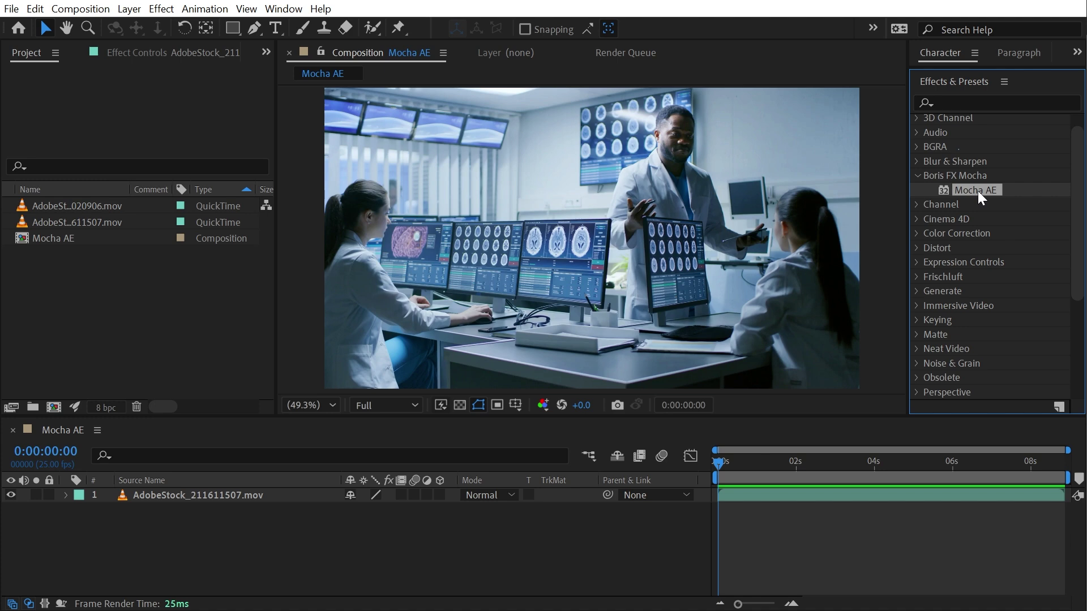
pyautogui.moveTo(732, 471); pyautogui.dragTo(742, 518)
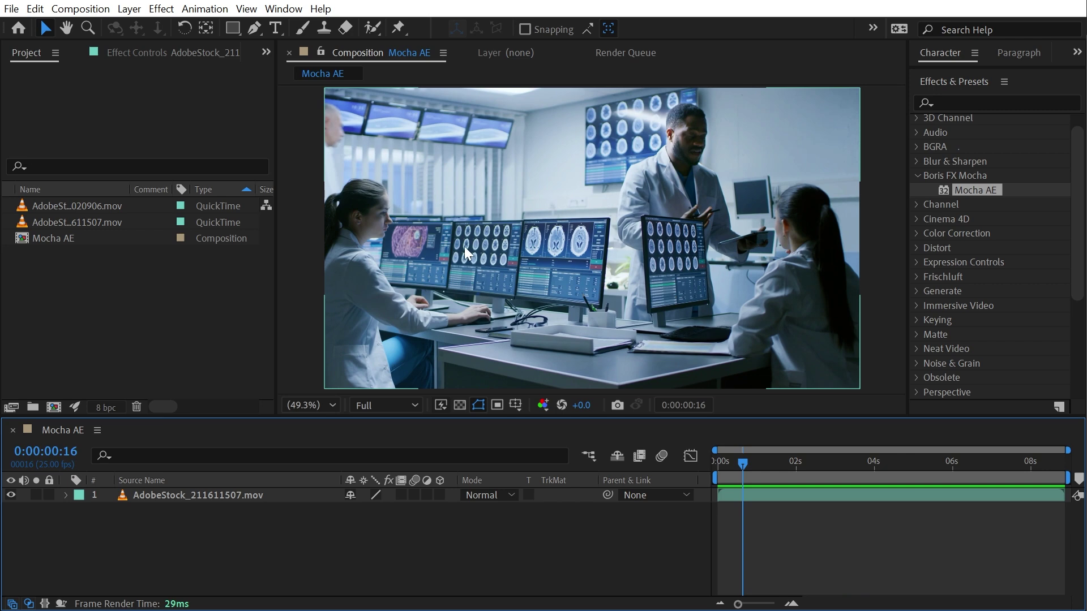
pyautogui.scroll(2, 557, 251)
pyautogui.press('h')
pyautogui.moveTo(558, 250); pyautogui.dragTo(609, 228)
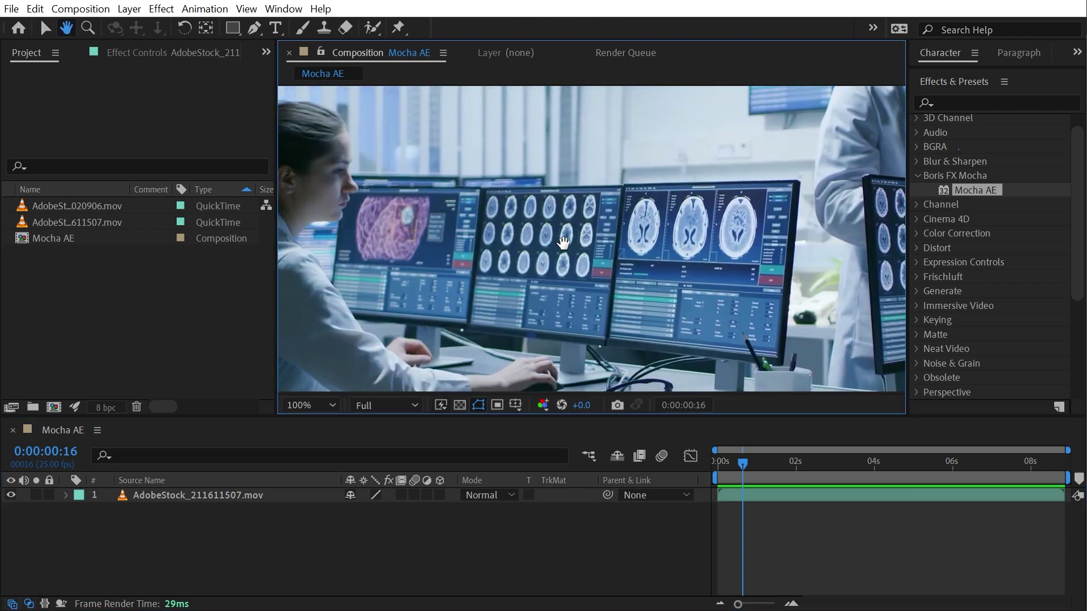
pyautogui.press('v')
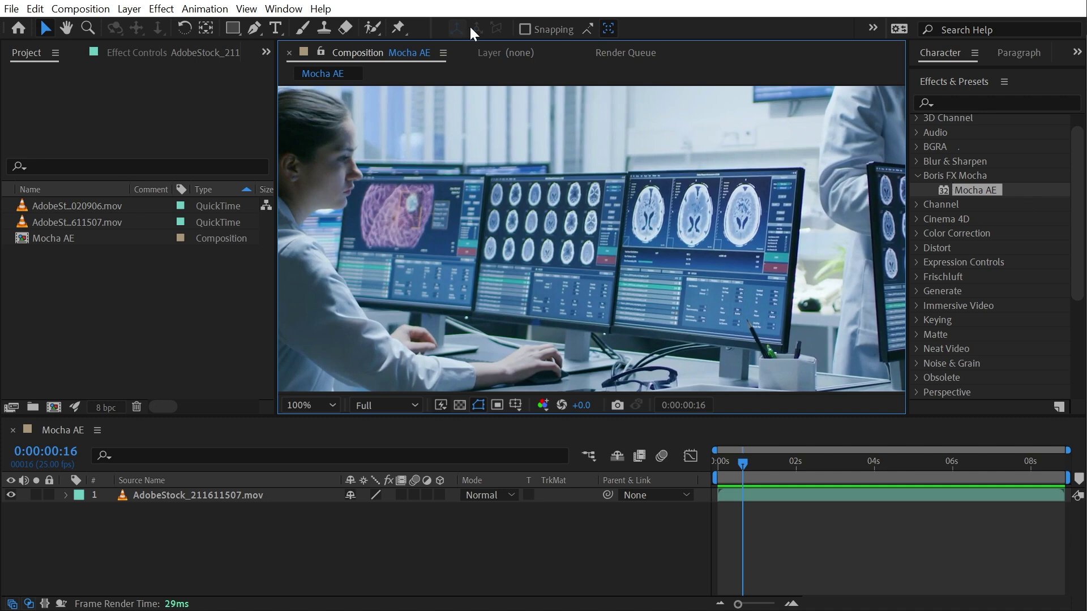
# - Open the Tracker panel and start a Transform motion track with Rotation on the footage layer
pyautogui.click(283, 8)
pyautogui.click(301, 495)
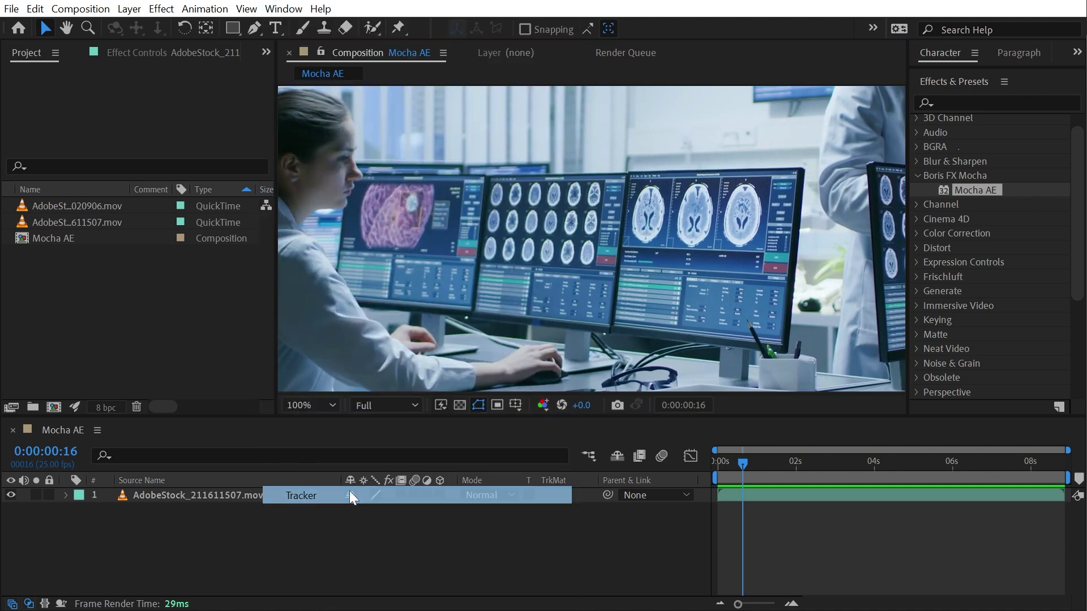
pyautogui.moveTo(950, 420); pyautogui.dragTo(953, 334)
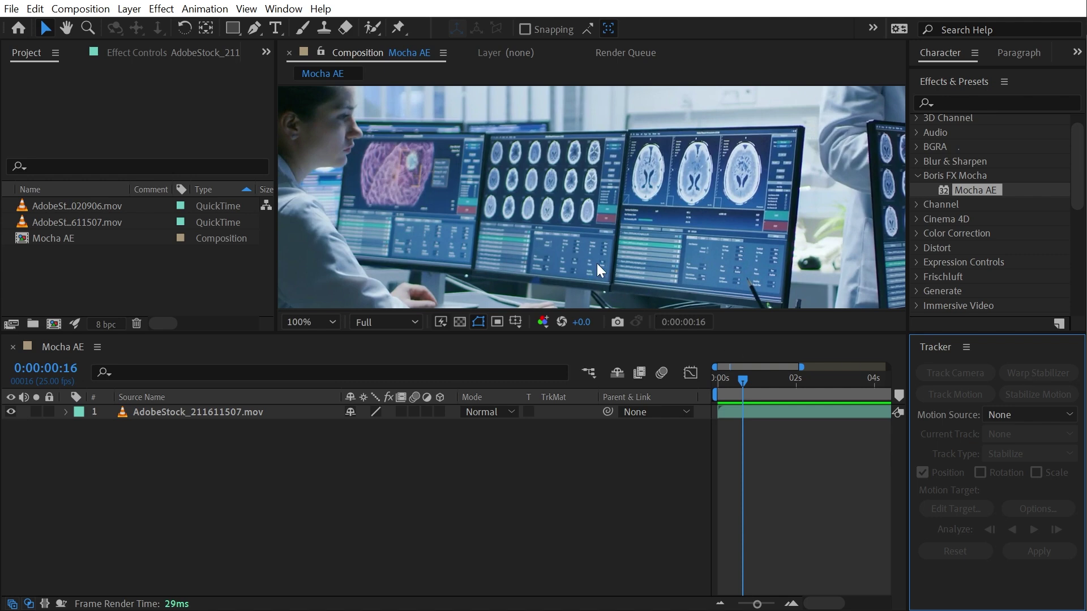
pyautogui.click(782, 413)
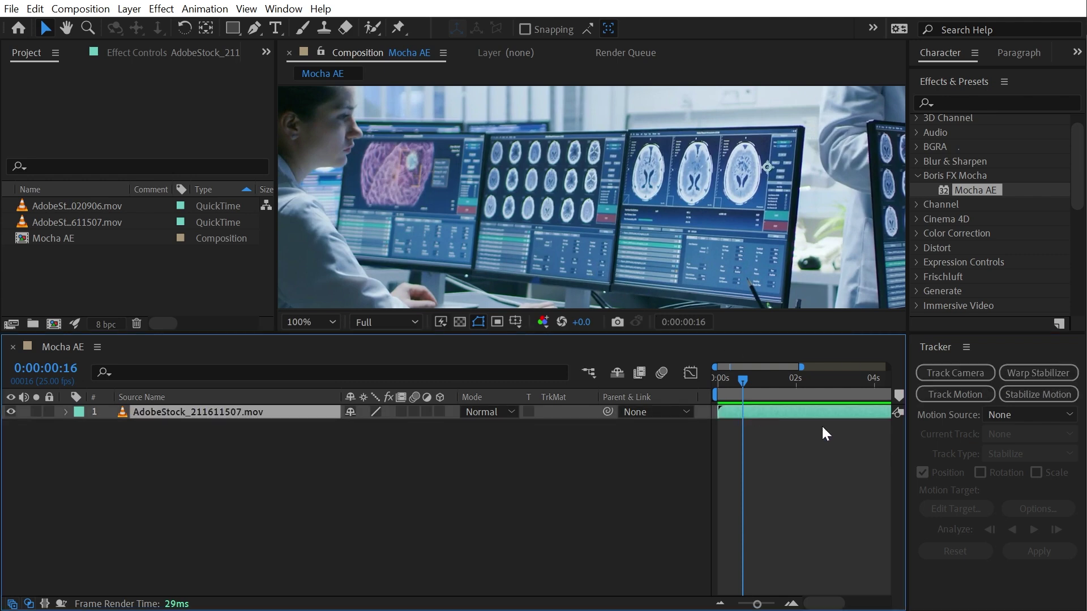
pyautogui.click(946, 394)
pyautogui.click(980, 473)
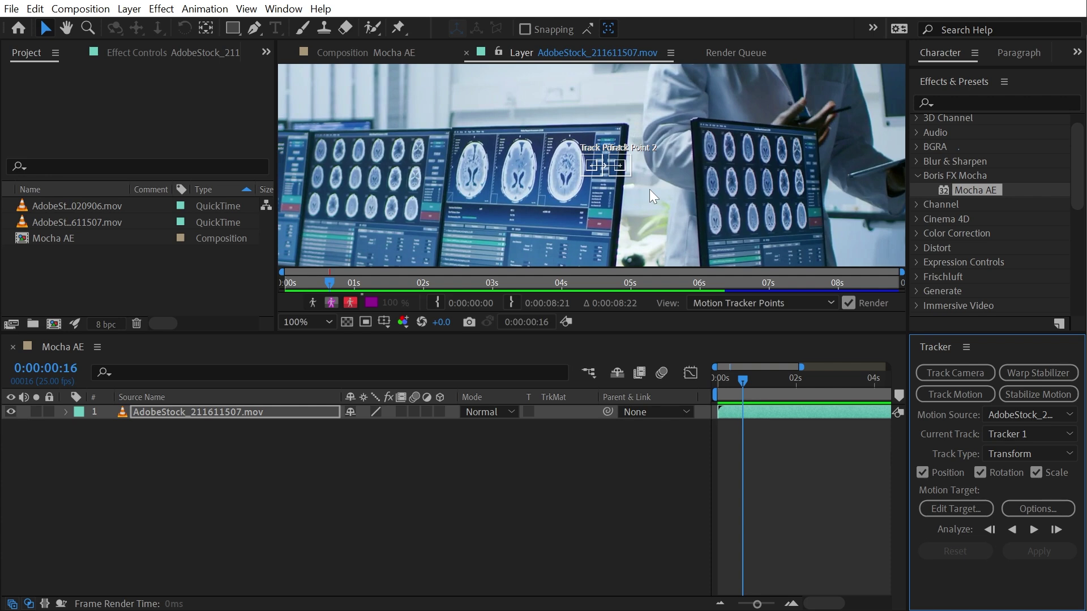
# - Close the Tracker panel and return to the Mocha AE composition view
pyautogui.click(966, 347)
pyautogui.click(917, 352)
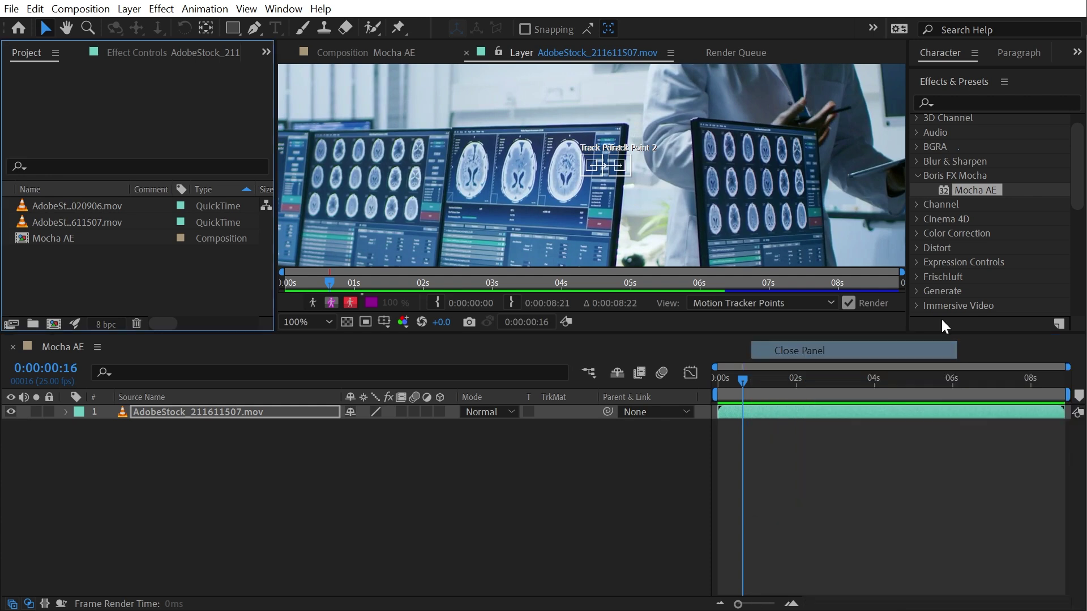
pyautogui.click(411, 54)
# - Zoom the viewer to 50%, apply Mocha AE to the stock clip layer, and launch Mocha from Effect Controls
pyautogui.moveTo(801, 334); pyautogui.dragTo(836, 466)
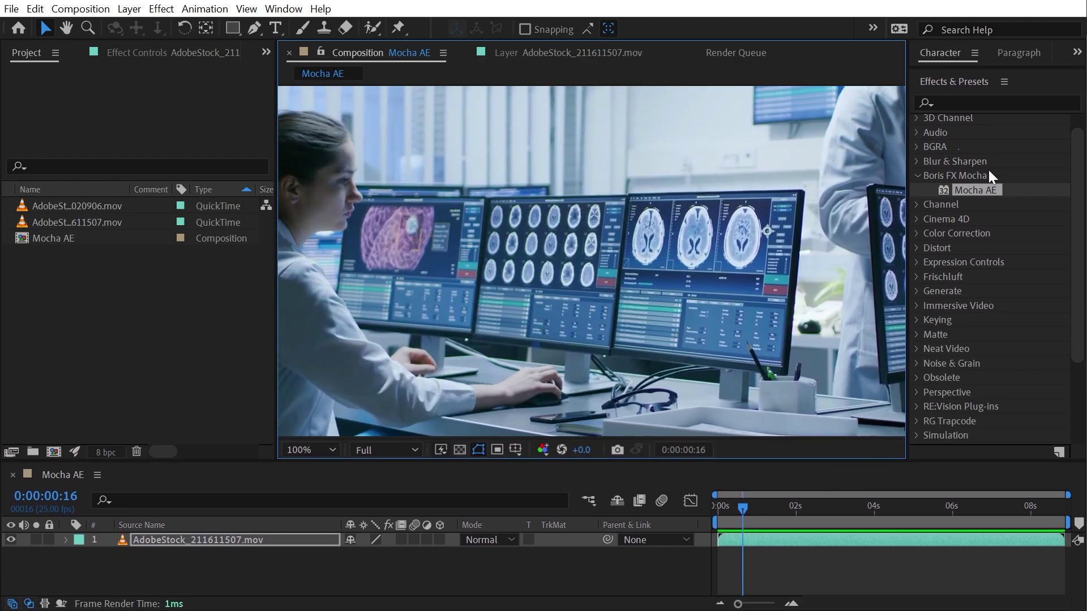
pyautogui.scroll(-2, 562, 306)
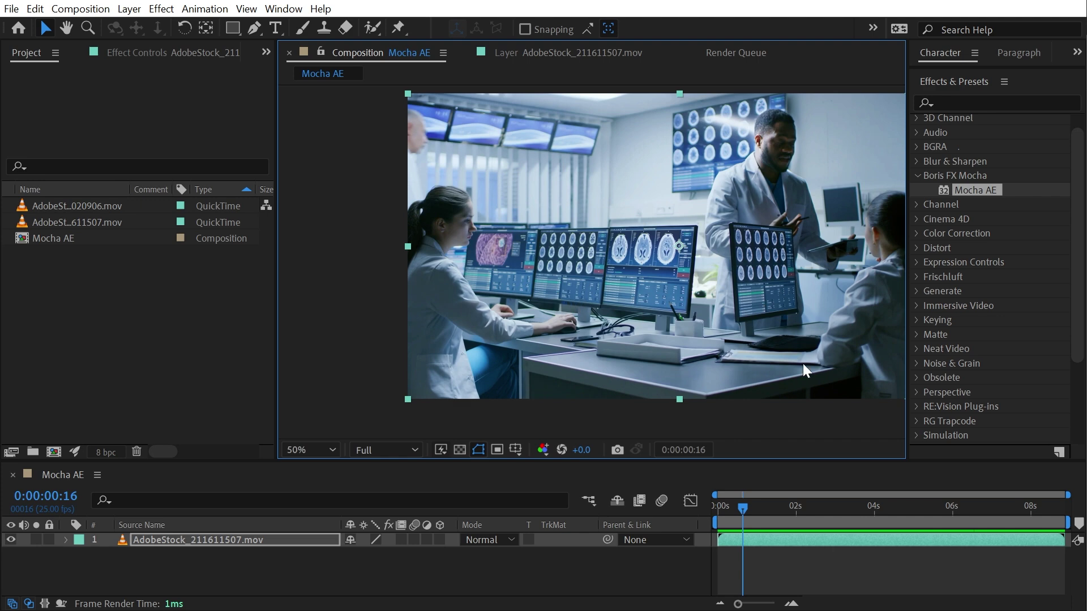
pyautogui.moveTo(803, 363); pyautogui.dragTo(653, 280)
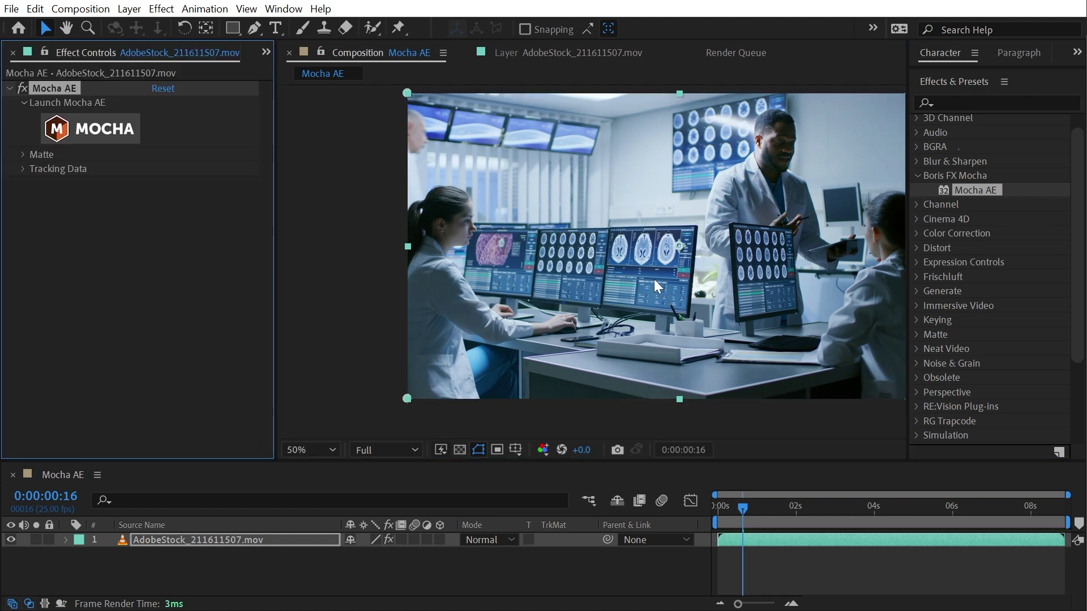
pyautogui.doubleClick(67, 28)
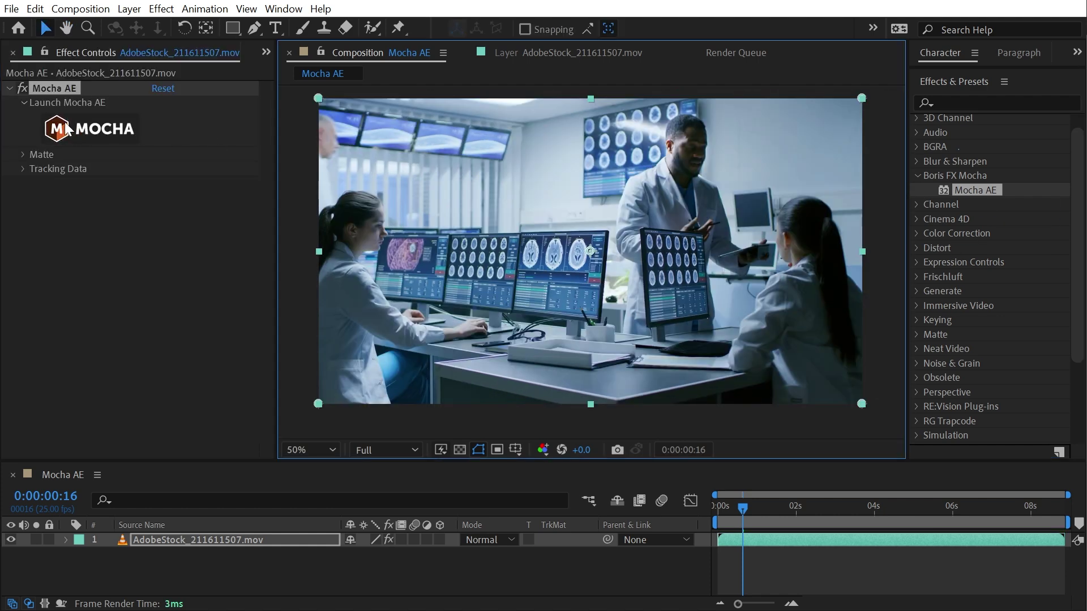
pyautogui.click(66, 129)
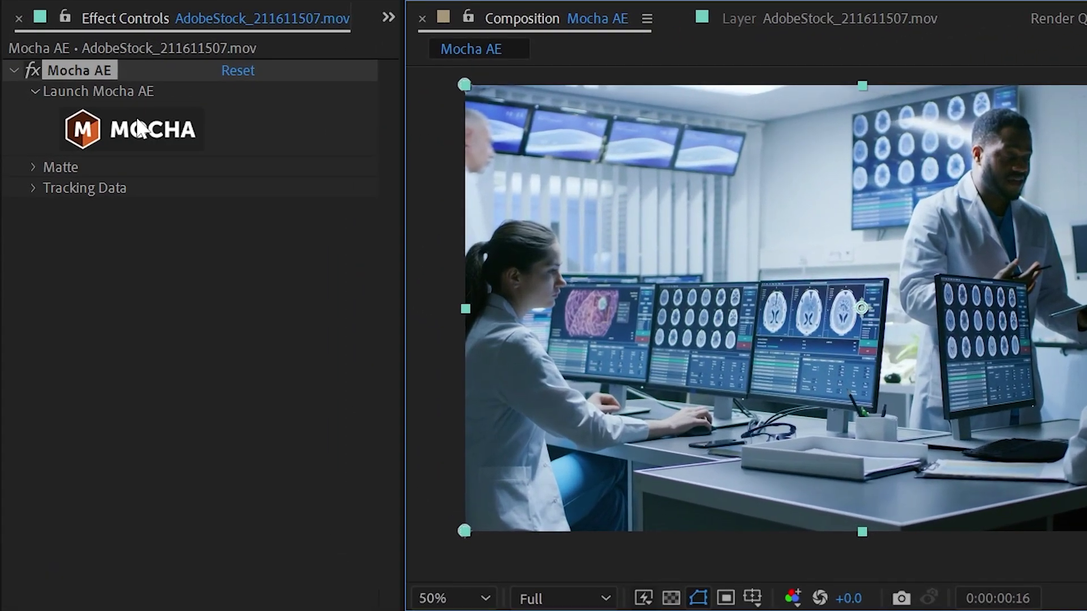
# - Launch Mocha and wait for the lab clip to load in its Classic workspace
pyautogui.click(140, 129)
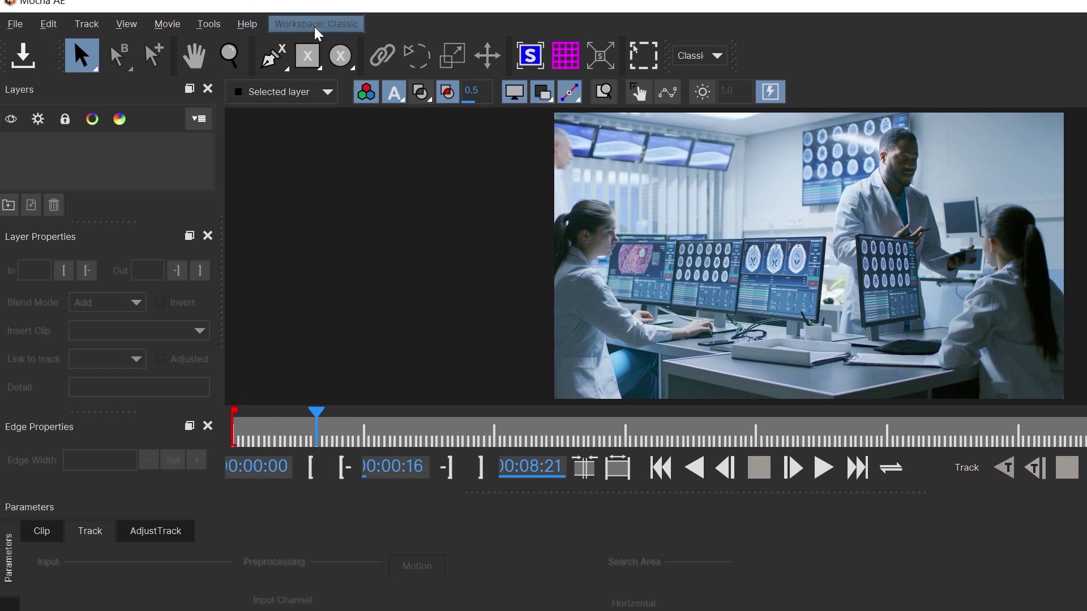
# - Switch Mocha to the Essentials workspace and shrink its window into the top-left corner
pyautogui.click(315, 29)
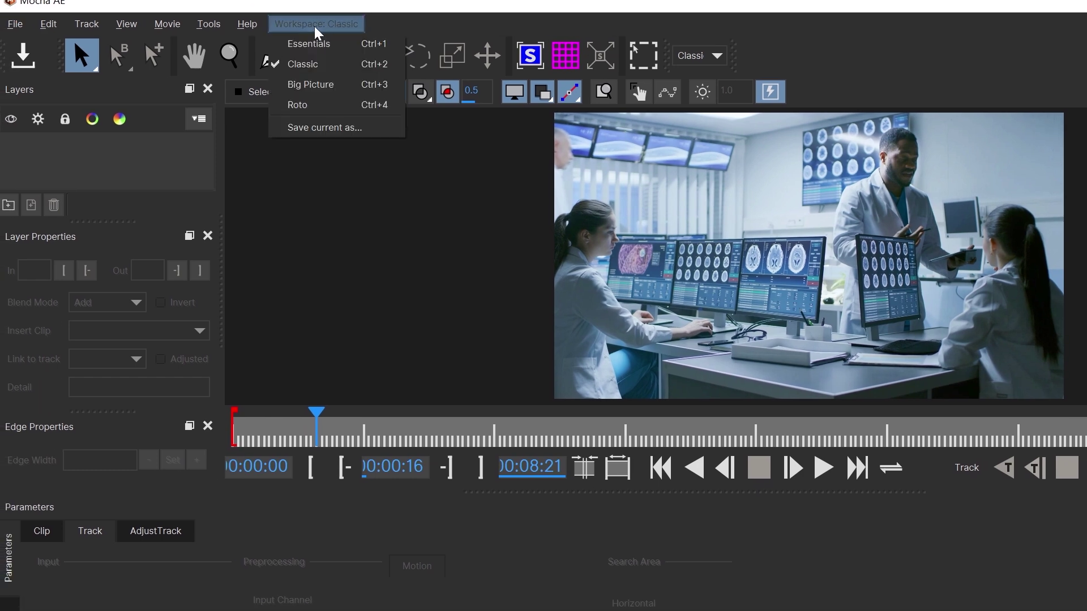
pyautogui.click(326, 54)
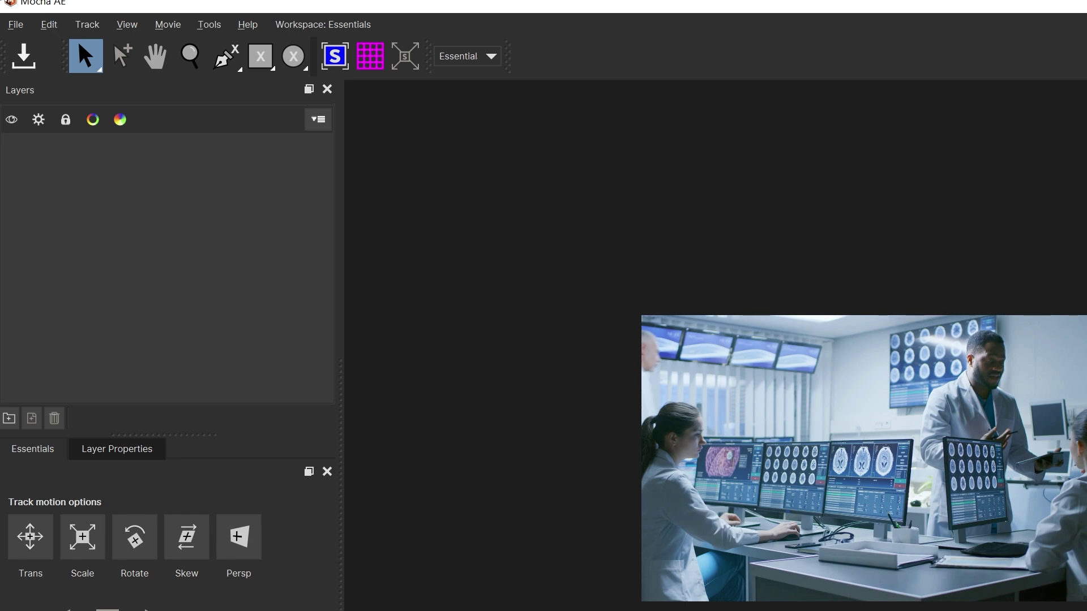
pyautogui.moveTo(61, 14); pyautogui.dragTo(602, 202)
pyautogui.moveTo(764, 218); pyautogui.dragTo(162, 0)
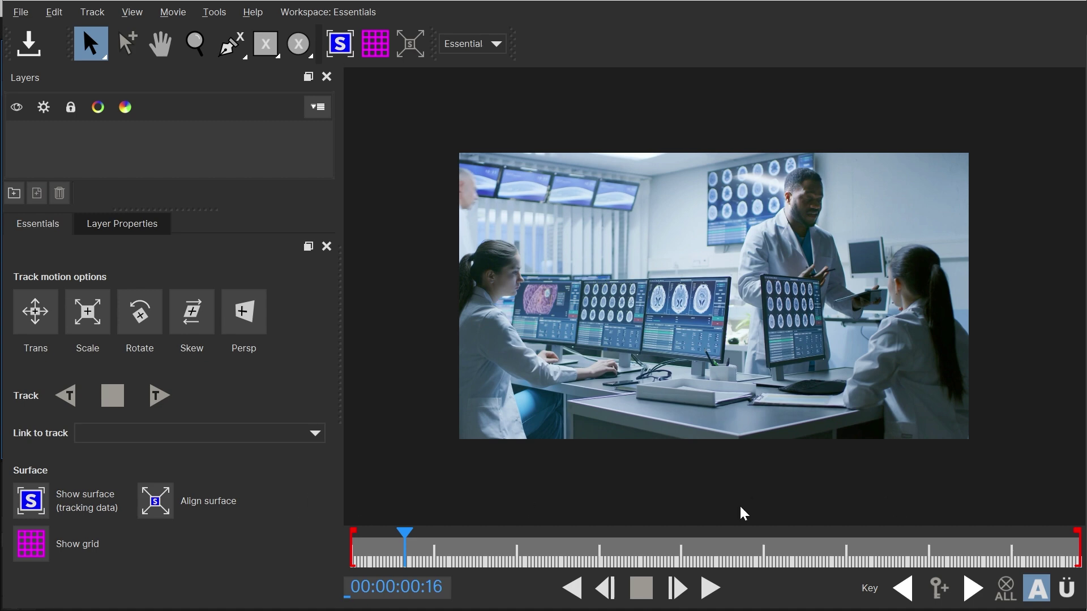
# - Scrub to frame 00:00:00:16, zoom in twice, and nudge the view right onto the center monitors
pyautogui.moveTo(403, 557); pyautogui.dragTo(587, 564)
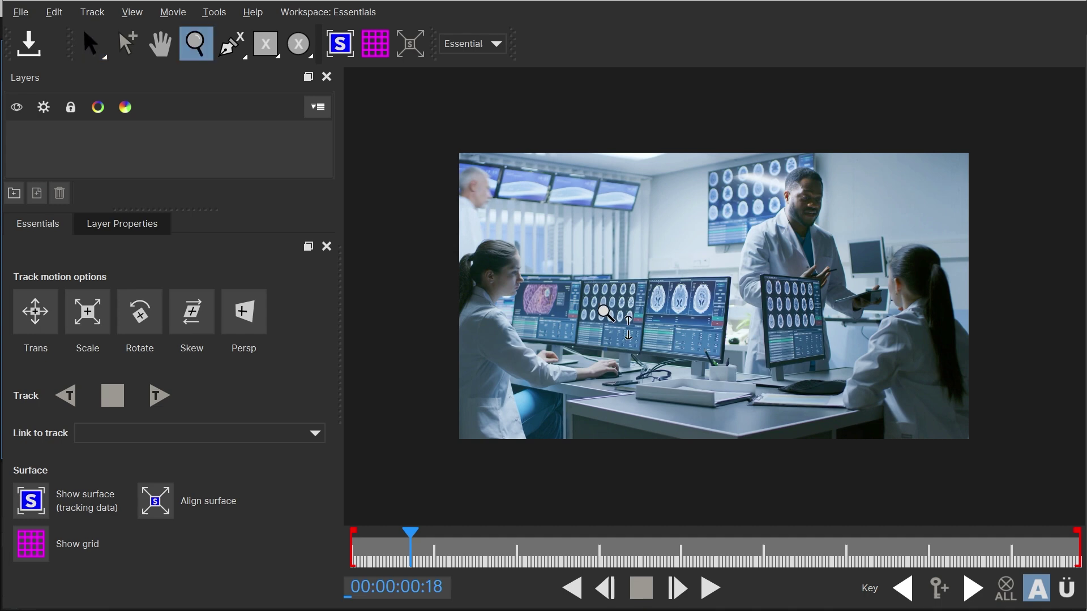
pyautogui.moveTo(593, 318); pyautogui.dragTo(1069, 47)
pyautogui.press('x')
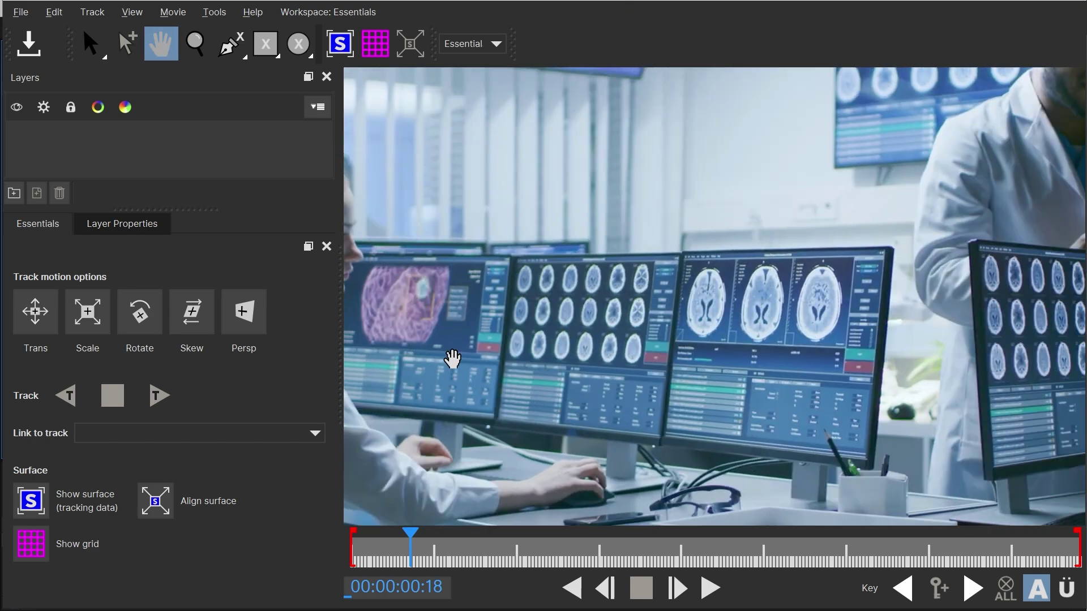
pyautogui.press('z')
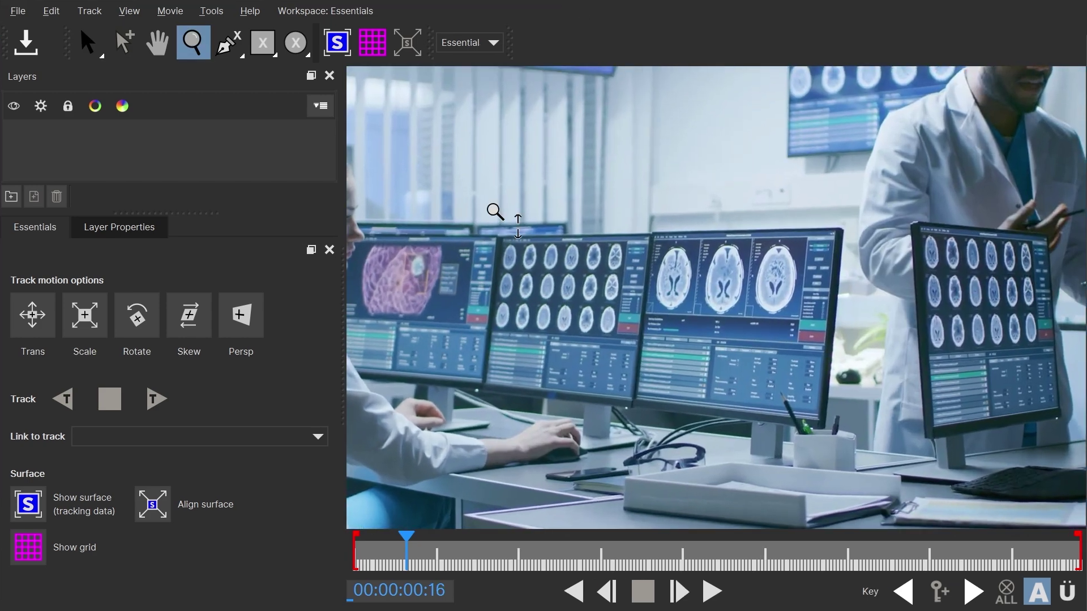
pyautogui.moveTo(495, 213); pyautogui.dragTo(626, 89)
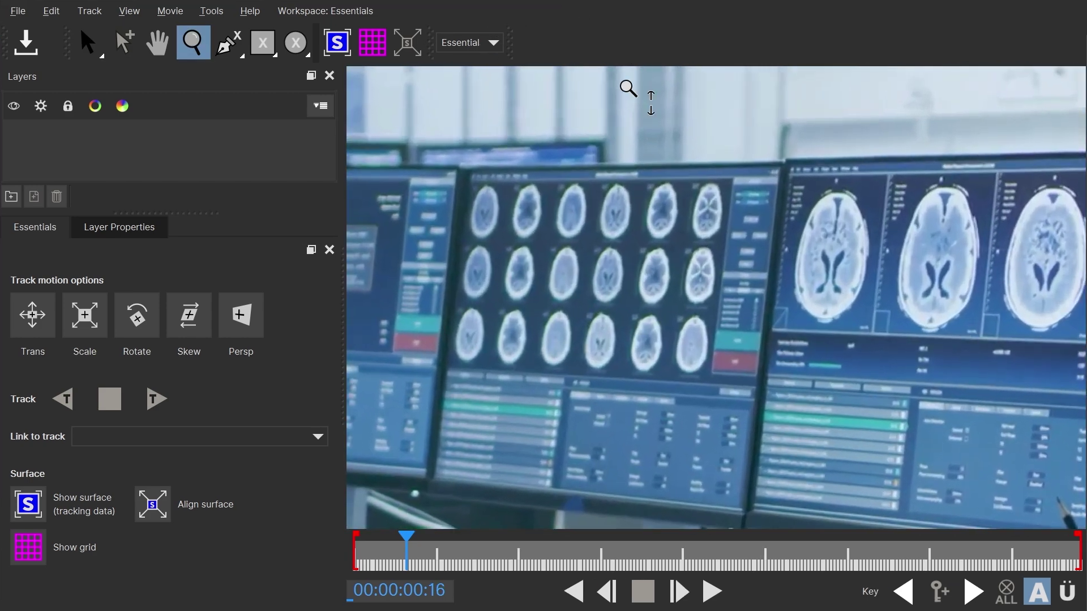
pyautogui.press('x')
pyautogui.moveTo(630, 225); pyautogui.dragTo(646, 231)
pyautogui.press('q')
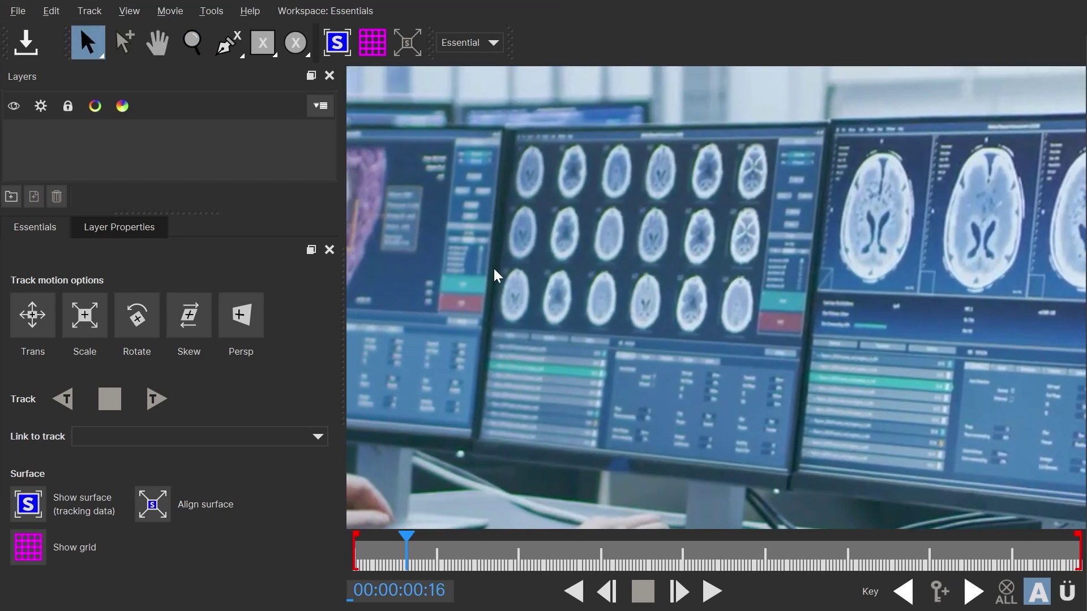
# - Draw a closed X-Spline shape on Layer 1 around the center monitor's screen
pyautogui.click(226, 50)
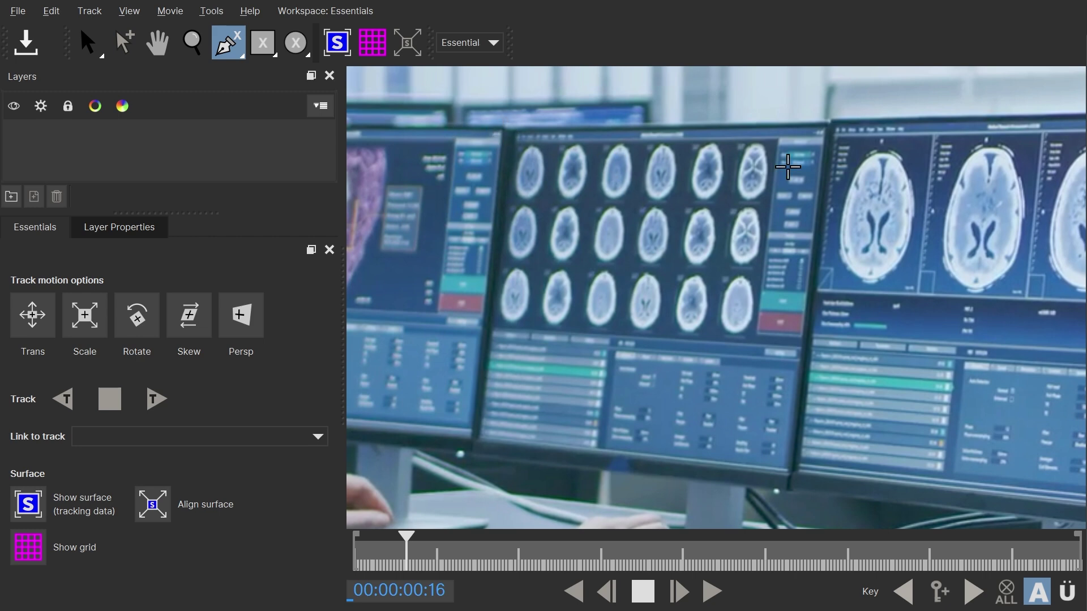
pyautogui.click(513, 134)
pyautogui.click(824, 128)
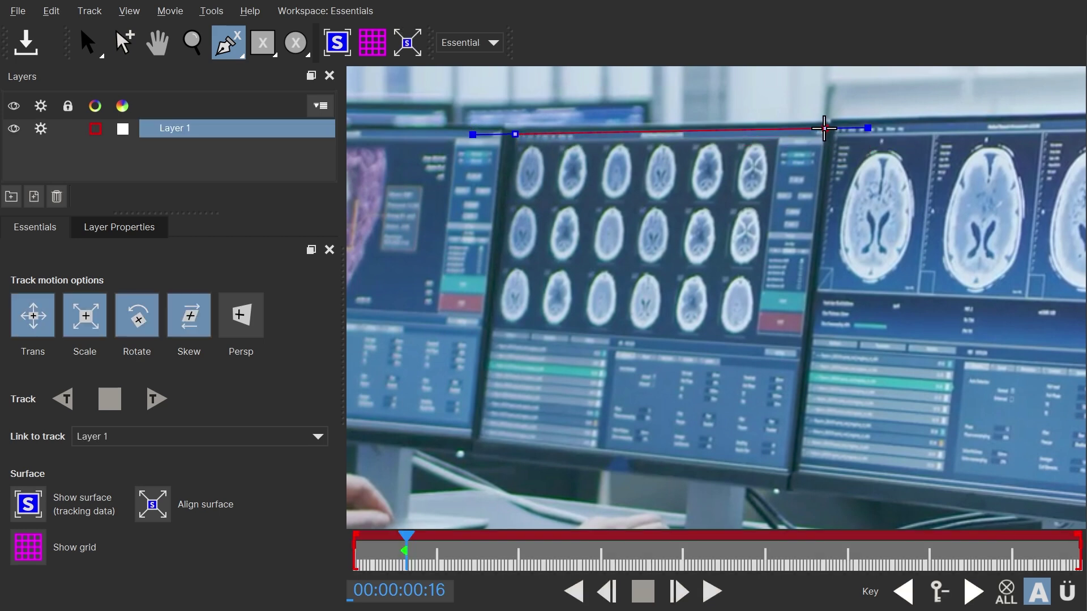
pyautogui.moveTo(825, 131); pyautogui.dragTo(787, 470)
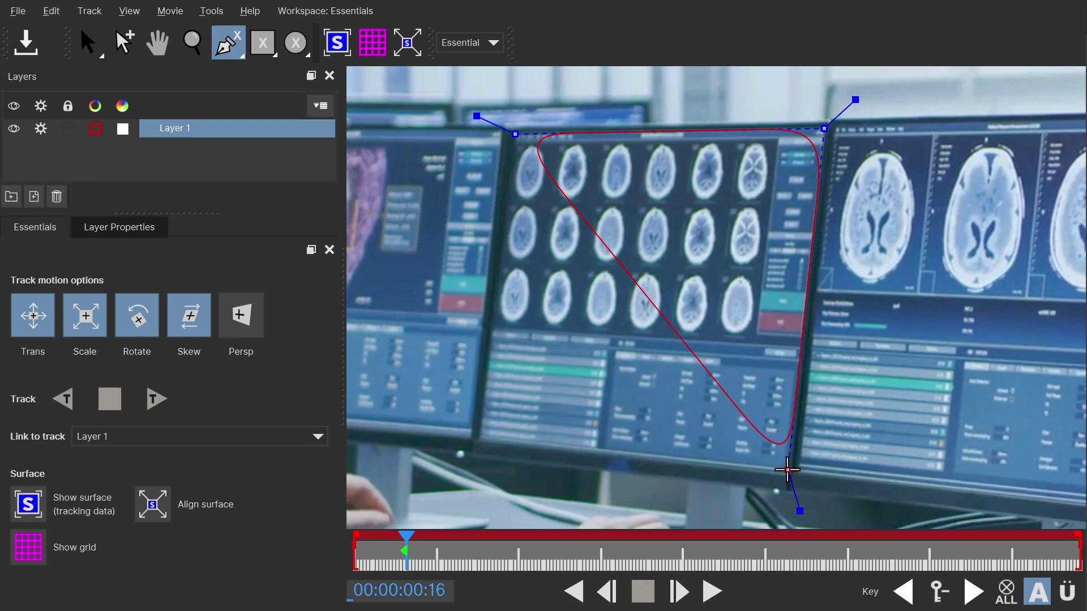
pyautogui.moveTo(478, 463); pyautogui.dragTo(477, 439)
pyautogui.click(637, 526)
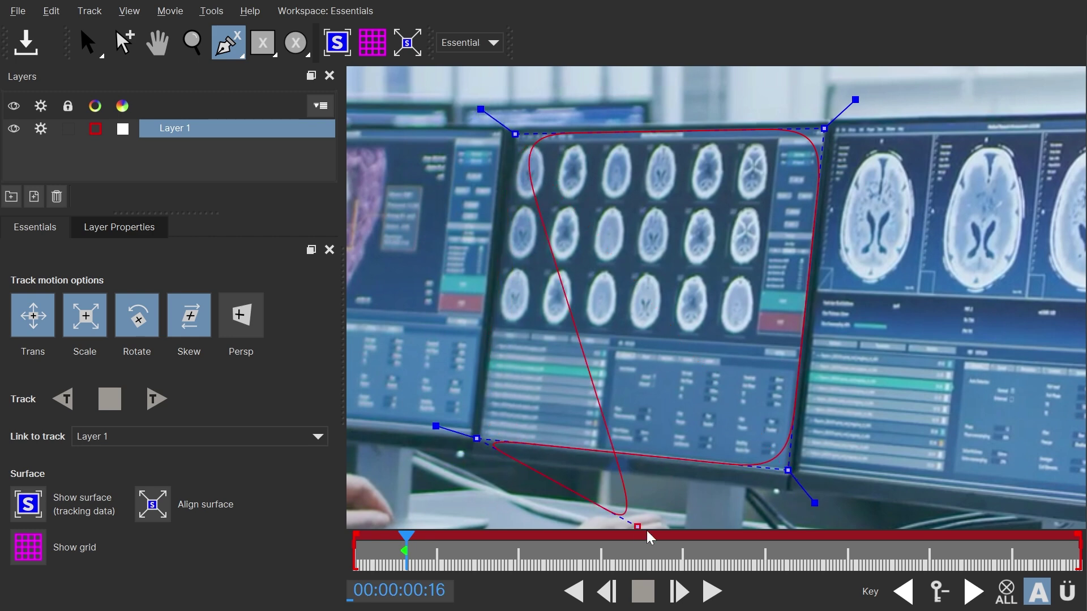
pyautogui.moveTo(648, 537); pyautogui.dragTo(514, 237)
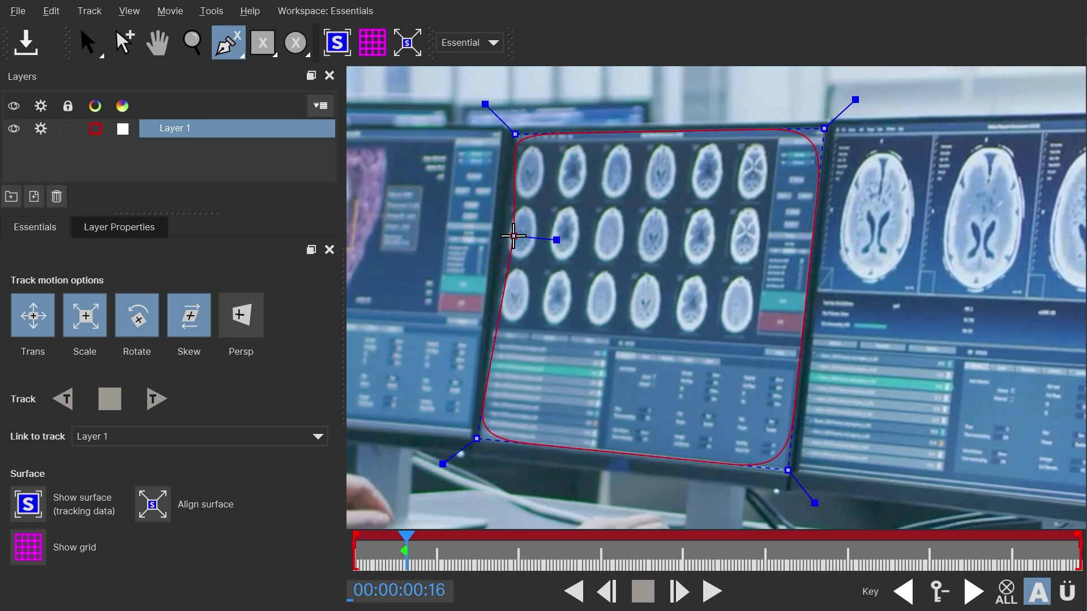
pyautogui.press('s')
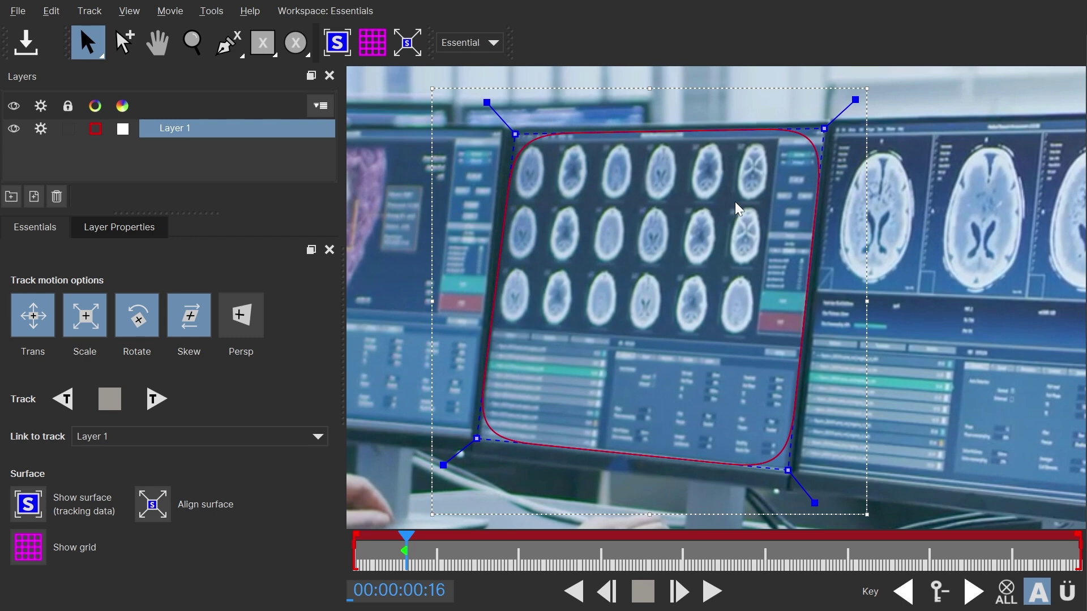
# - Select all Layer 1 spline points and shorten their tangents to sharpen the screen corners
pyautogui.click(586, 183)
pyautogui.moveTo(486, 103)
pyautogui.mouseDown()
pyautogui.moveTo(502, 113)
pyautogui.moveTo(483, 98)
pyautogui.mouseUp()
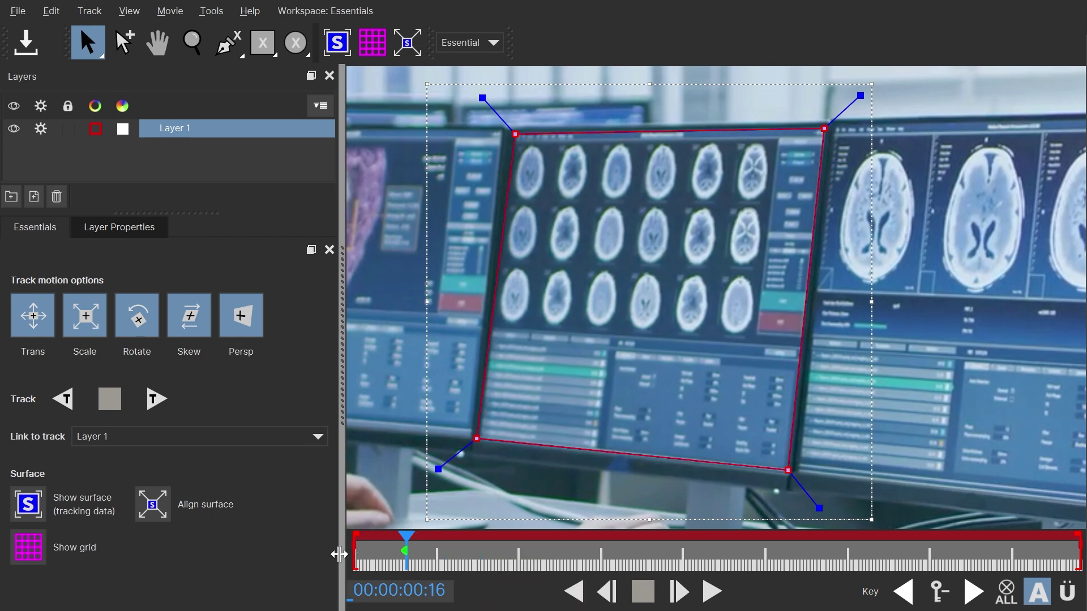
# - Track Layer 1 backward from frame 16 and pan around to check the clip's start
pyautogui.click(66, 410)
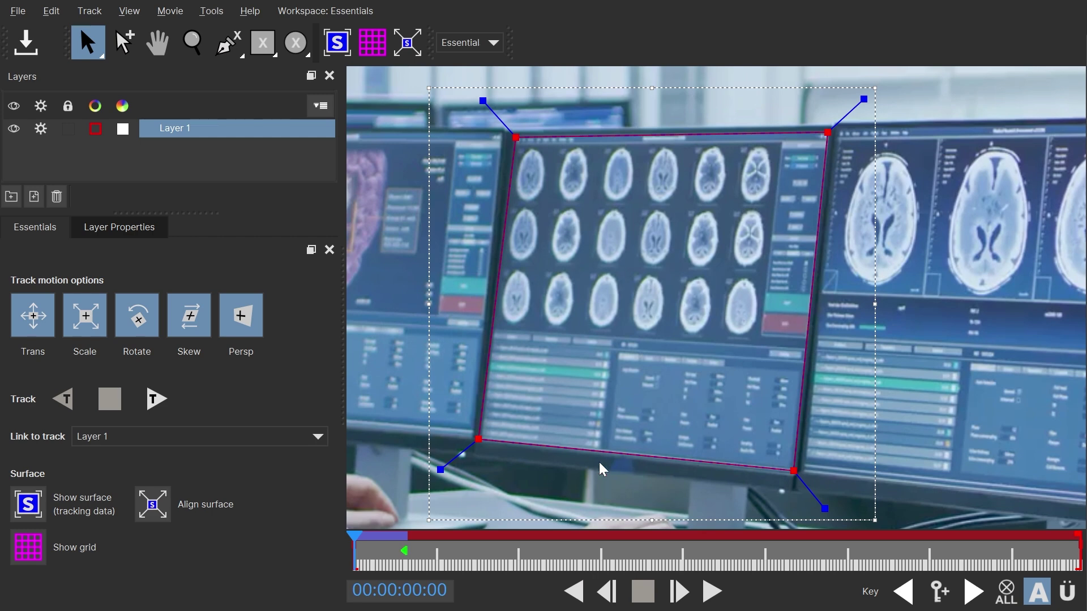
pyautogui.press('x')
pyautogui.press('space')
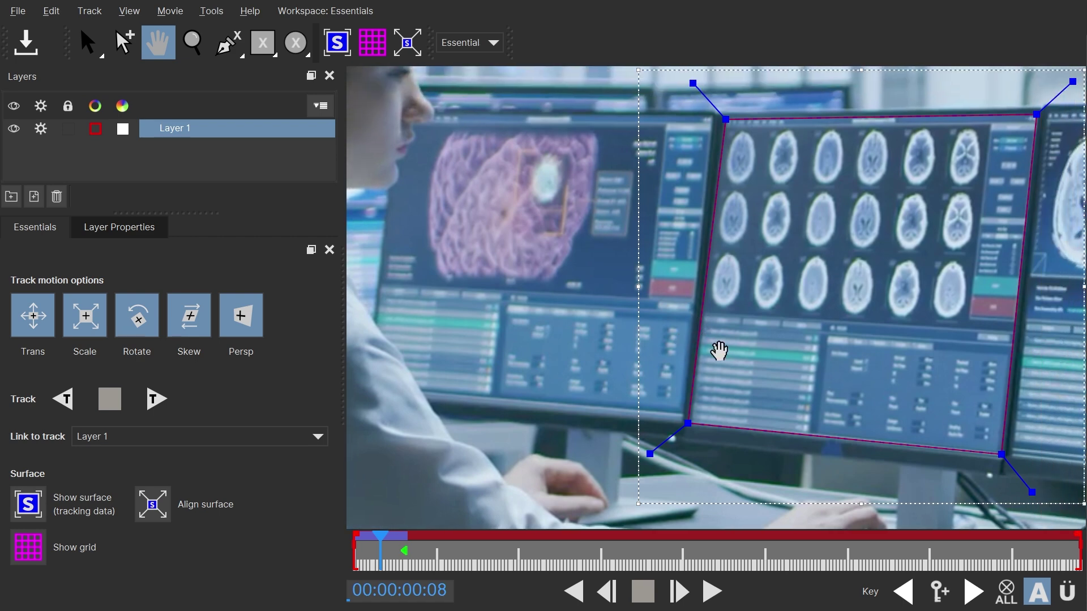
pyautogui.moveTo(719, 351); pyautogui.dragTo(795, 411)
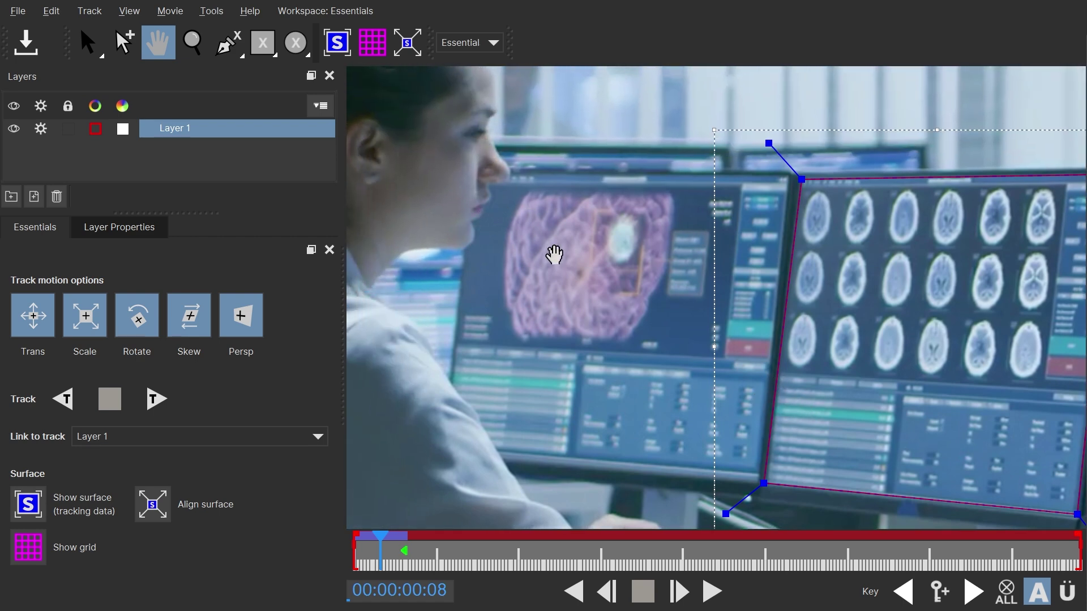
pyautogui.moveTo(716, 383); pyautogui.dragTo(489, 316)
pyautogui.press('s')
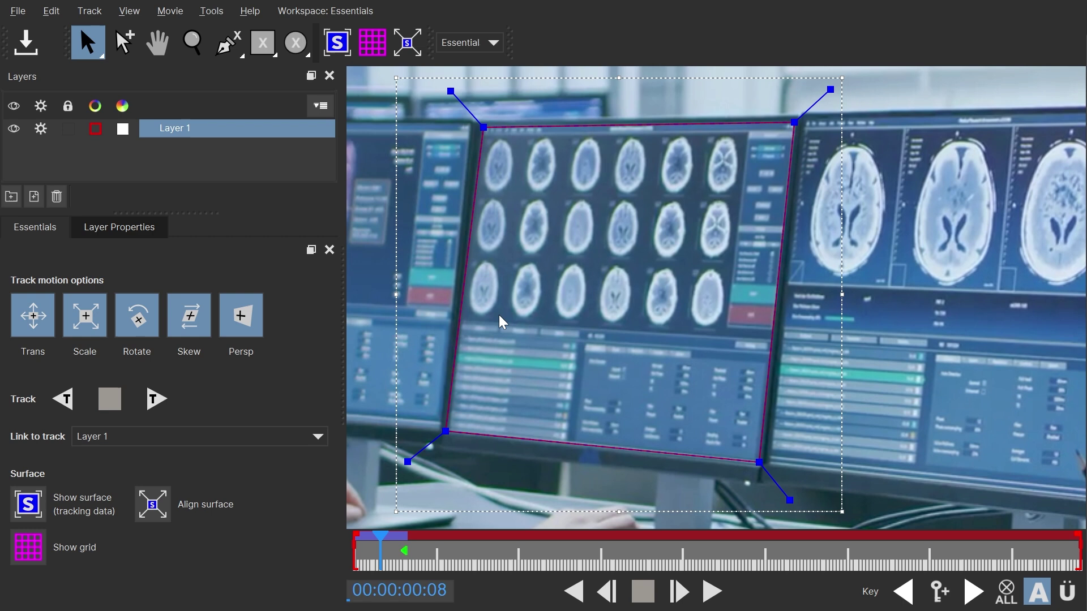
# - Return to frame 16 and track Layer 1 forward through the rest of the clip
pyautogui.click(249, 11)
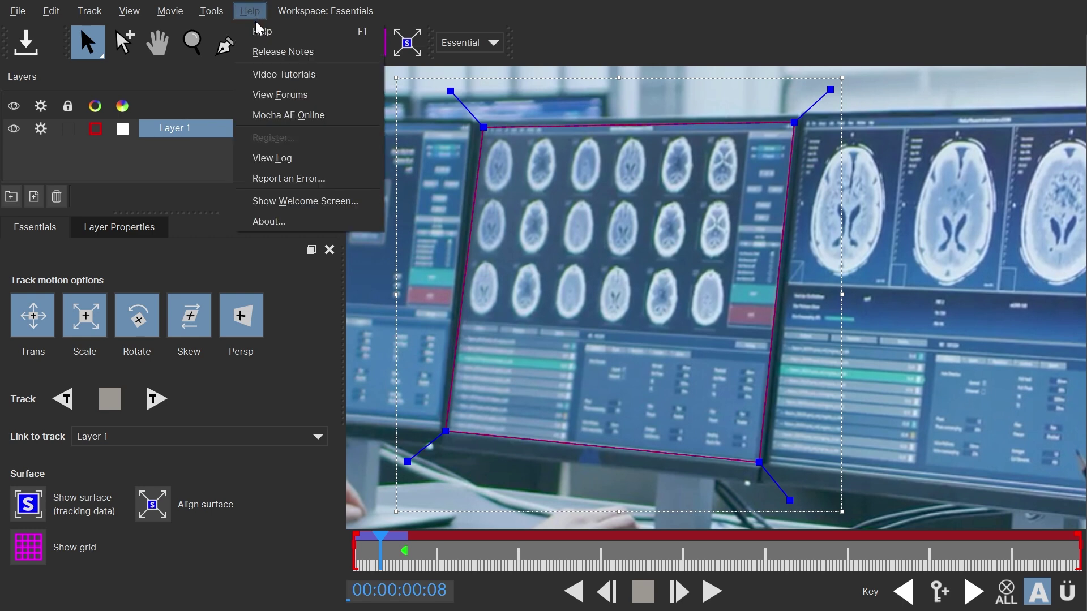
pyautogui.click(398, 564)
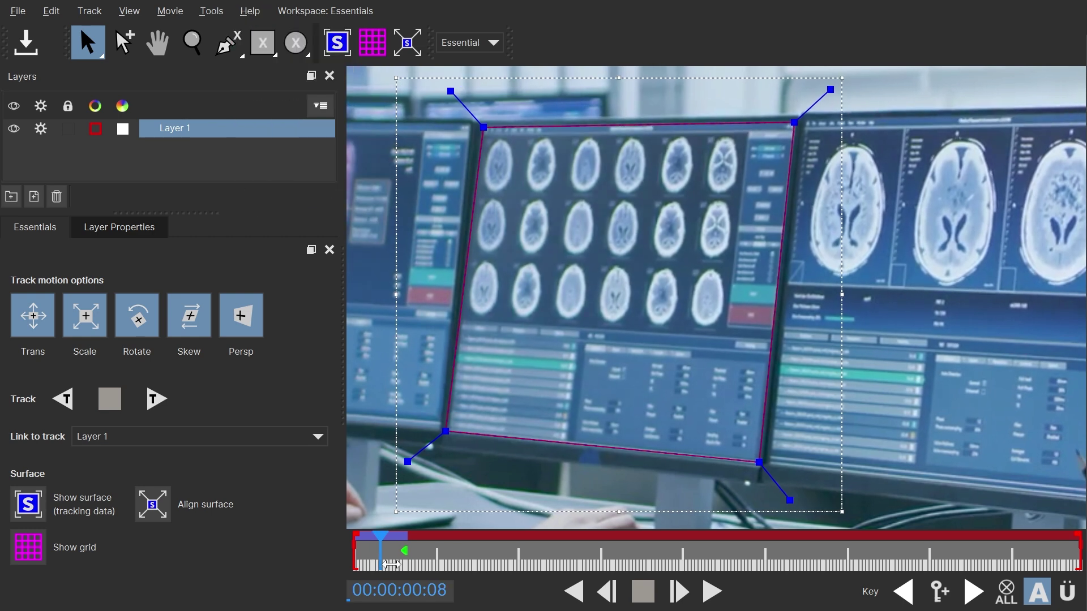
pyautogui.click(404, 565)
pyautogui.click(406, 565)
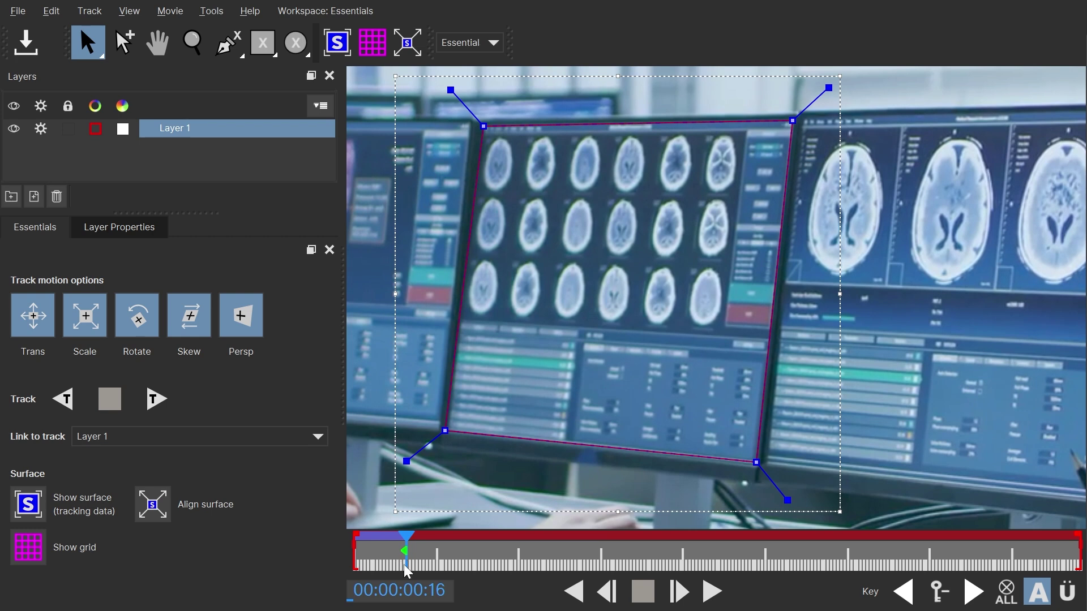
pyautogui.click(148, 412)
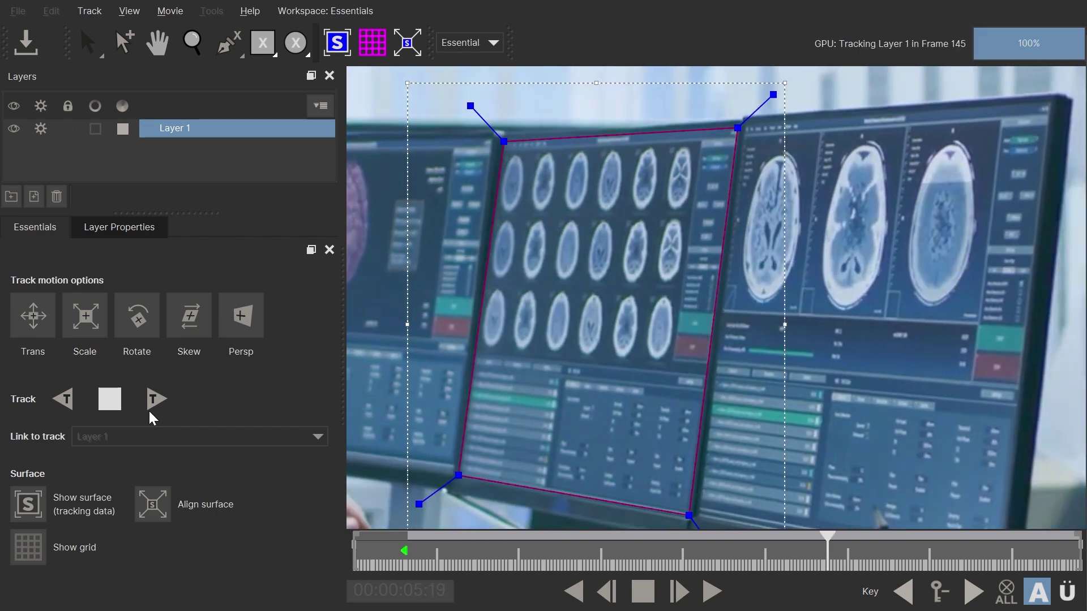
# - Zoom out and scrub through the whole clip to verify the monitor track
pyautogui.press('z')
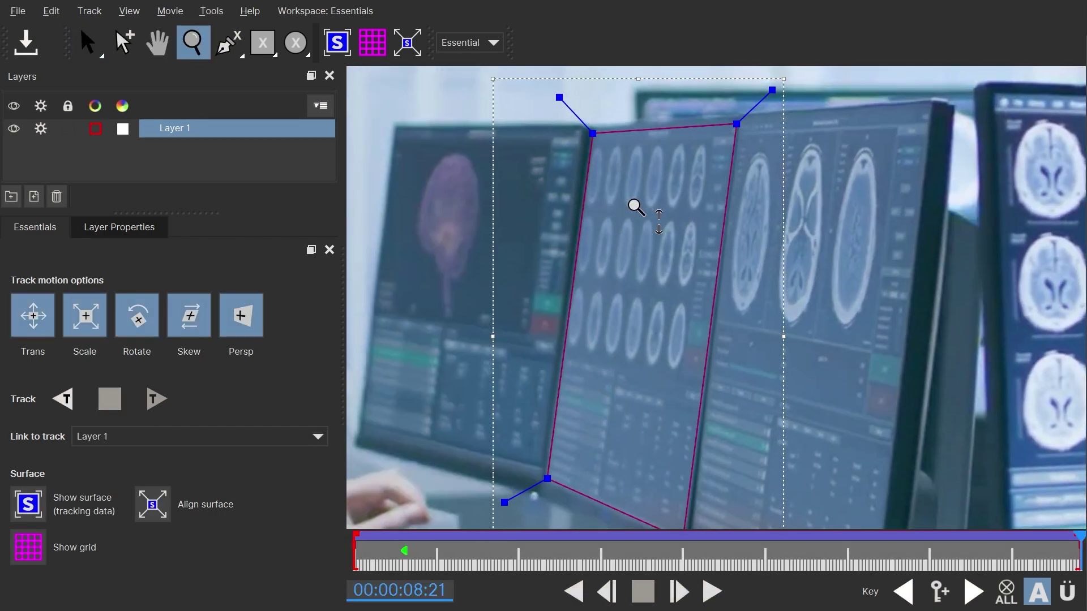
pyautogui.moveTo(642, 212); pyautogui.dragTo(645, 323)
pyautogui.press('s')
pyautogui.click(998, 557)
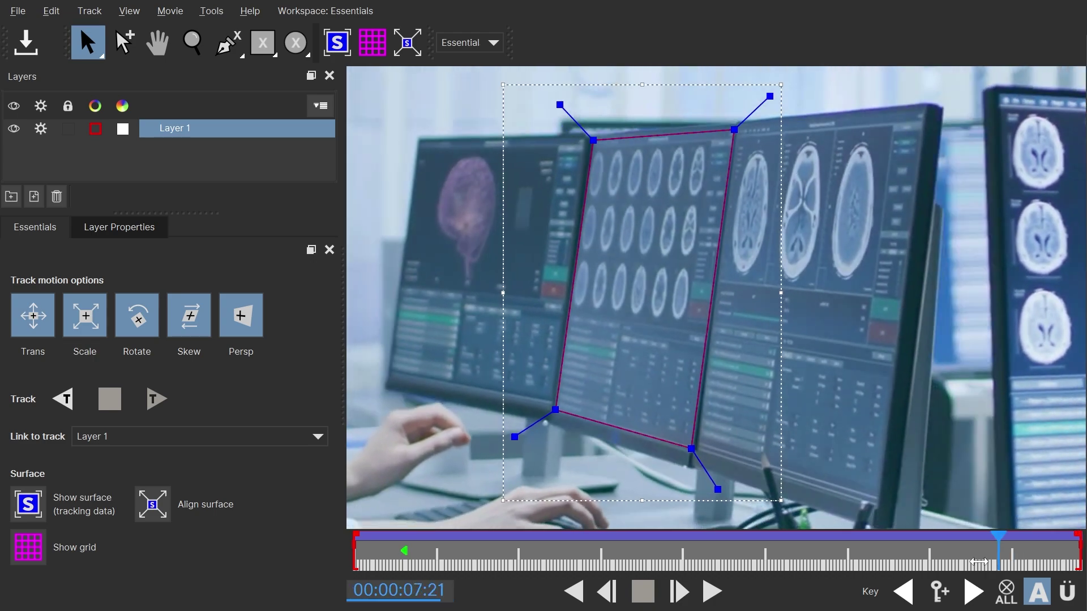
pyautogui.moveTo(979, 561); pyautogui.dragTo(532, 539)
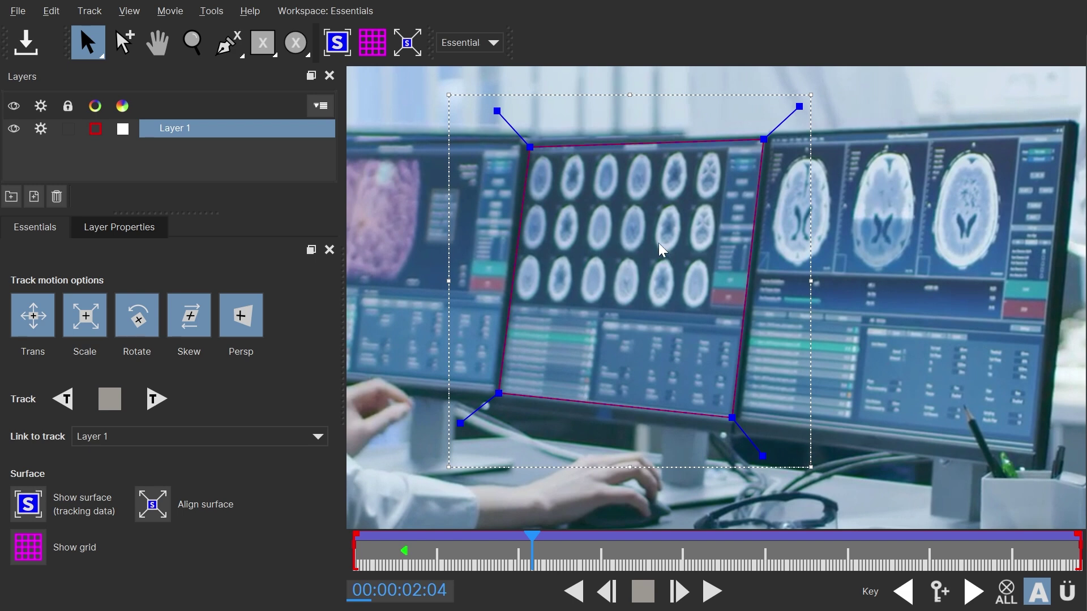
# - Show the planar surface, drag its four corners onto the monitor's scan area, and check across frames
pyautogui.click(338, 43)
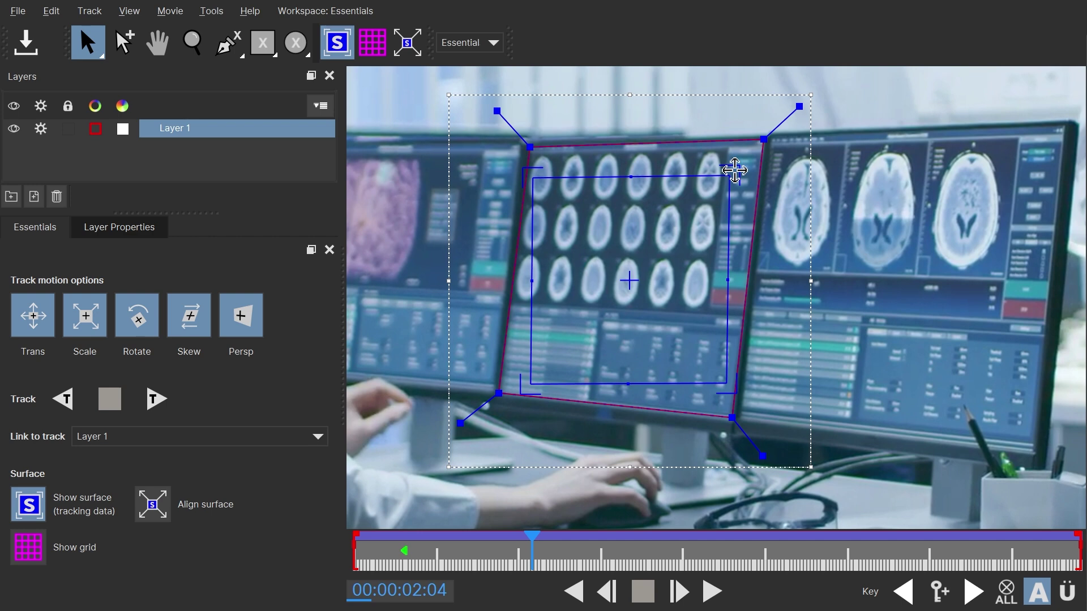
pyautogui.moveTo(735, 170); pyautogui.dragTo(734, 139)
pyautogui.moveTo(727, 385); pyautogui.dragTo(711, 310)
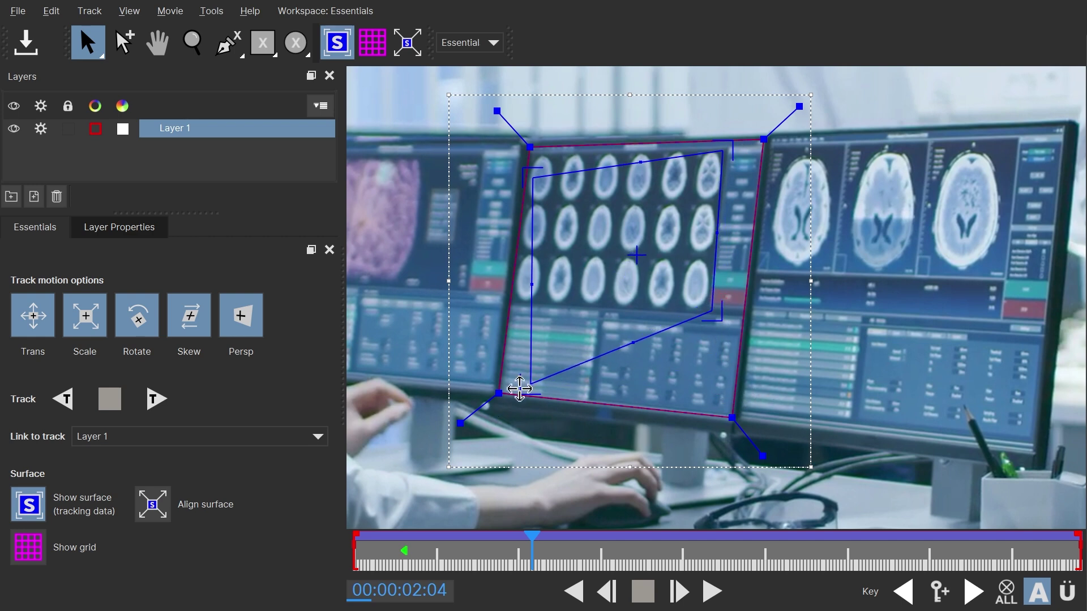
pyautogui.moveTo(519, 389); pyautogui.dragTo(501, 308)
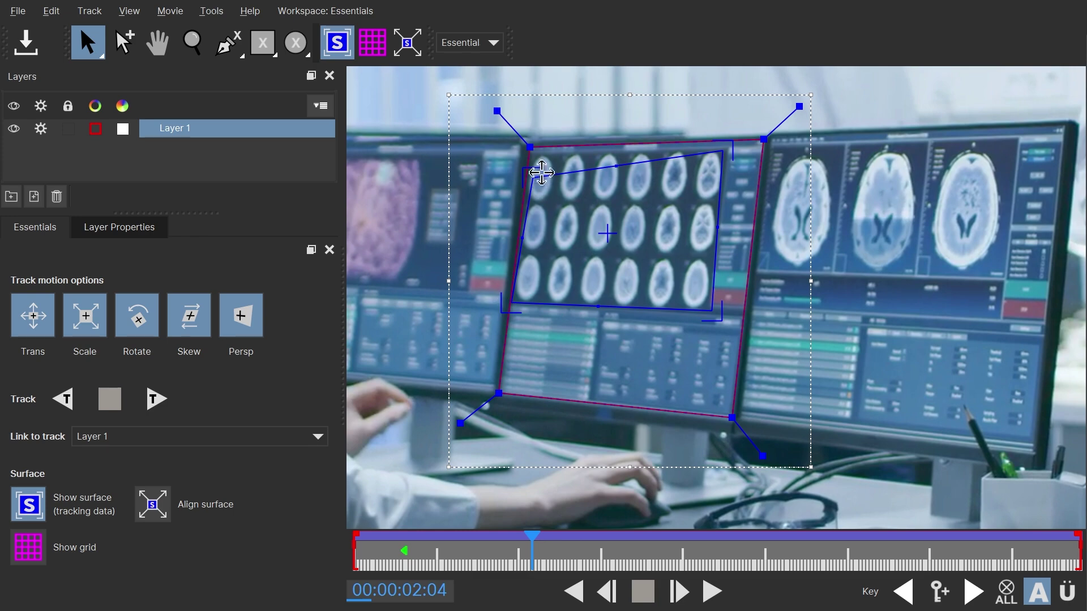
pyautogui.moveTo(542, 172); pyautogui.dragTo(528, 150)
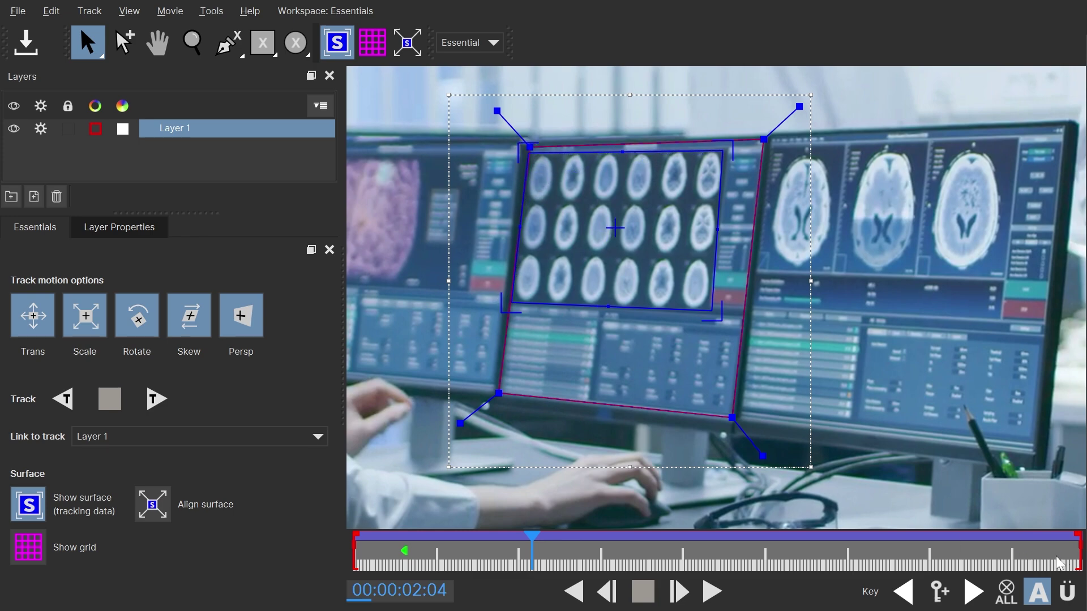
pyautogui.moveTo(543, 561); pyautogui.dragTo(470, 561)
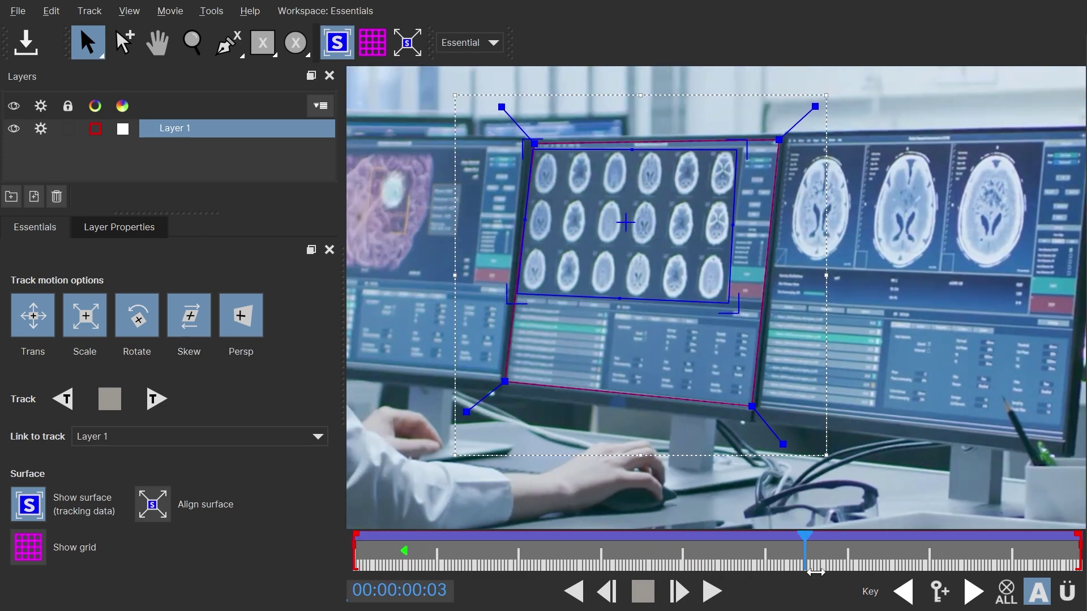
pyautogui.click(486, 562)
pyautogui.moveTo(839, 569); pyautogui.dragTo(765, 568)
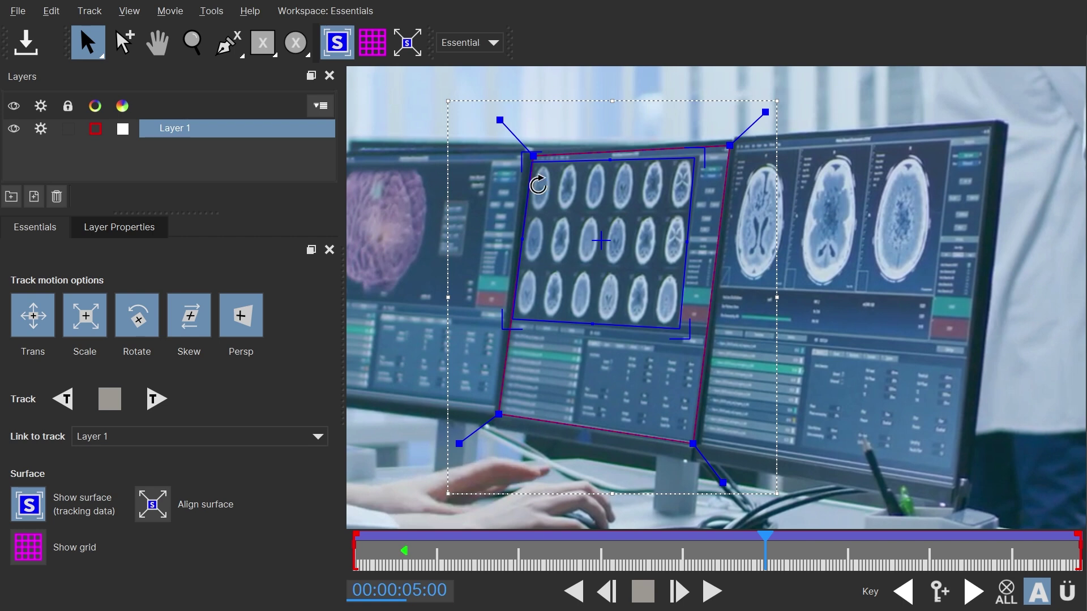
# - Zoom in and refine the surface's top-right and top-left corners against the scan area
pyautogui.scroll(3, 621, 260)
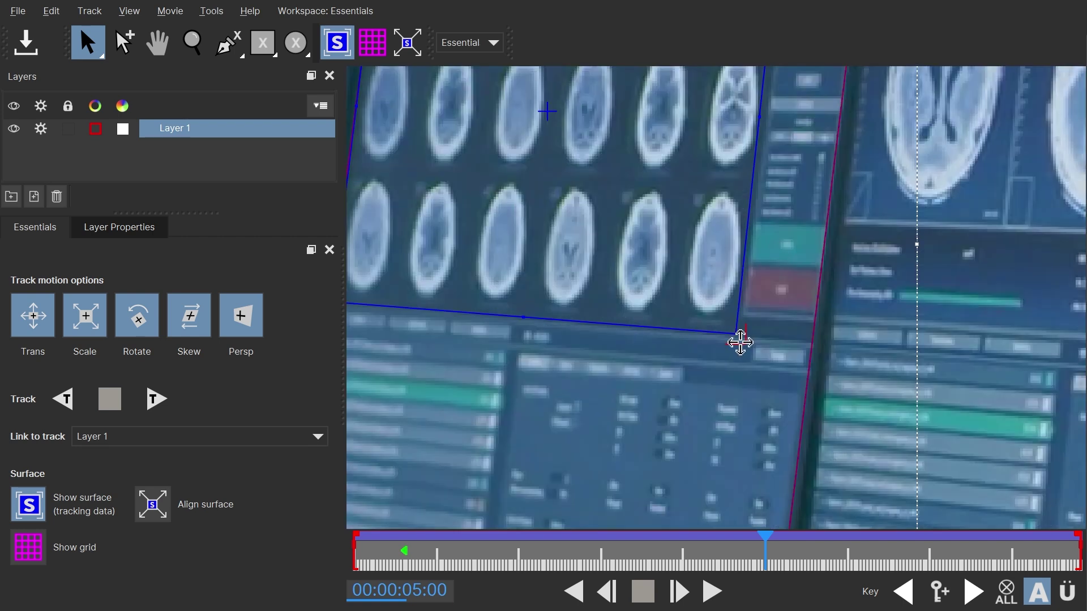
pyautogui.press('x')
pyautogui.moveTo(681, 238); pyautogui.dragTo(687, 277)
pyautogui.press('s')
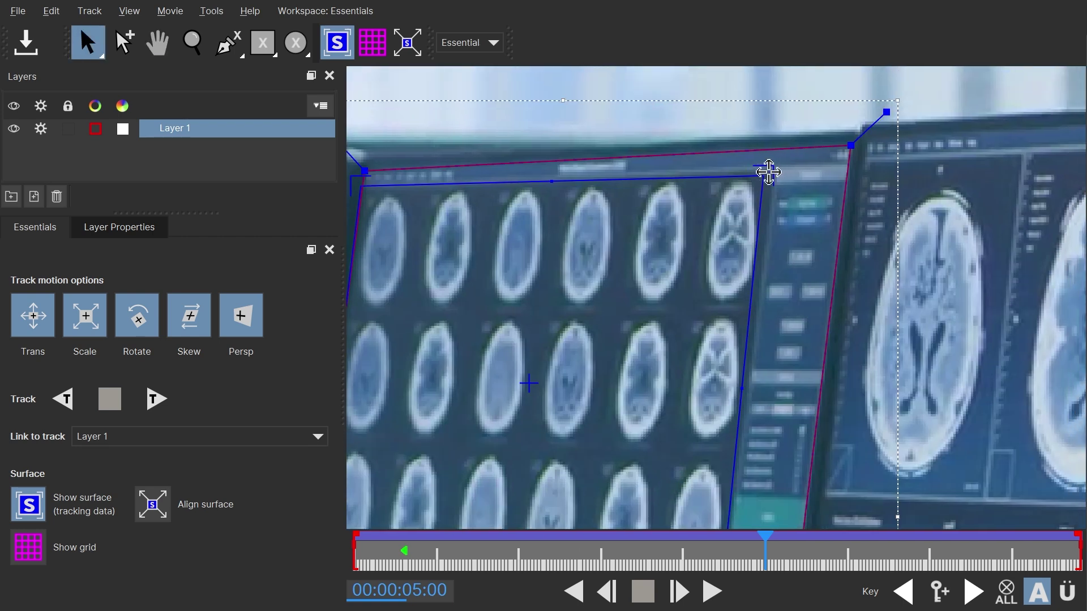
pyautogui.moveTo(766, 172); pyautogui.dragTo(785, 167)
pyautogui.press('x')
pyautogui.moveTo(436, 240); pyautogui.dragTo(628, 237)
pyautogui.press('s')
pyautogui.press('z')
pyautogui.moveTo(553, 189); pyautogui.dragTo(623, 32)
pyautogui.press('s')
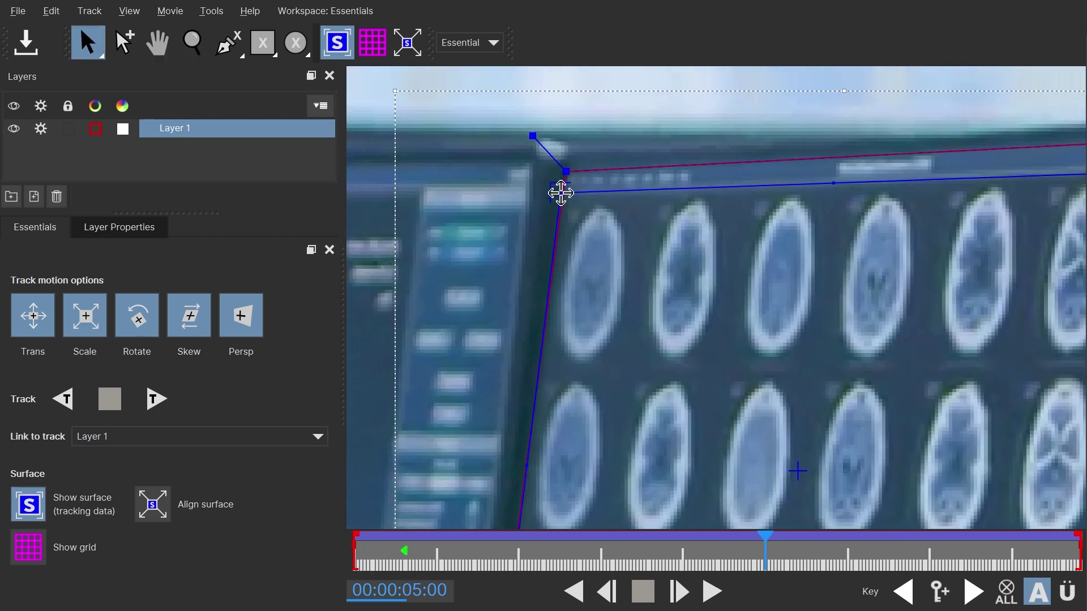
pyautogui.moveTo(558, 192); pyautogui.dragTo(562, 197)
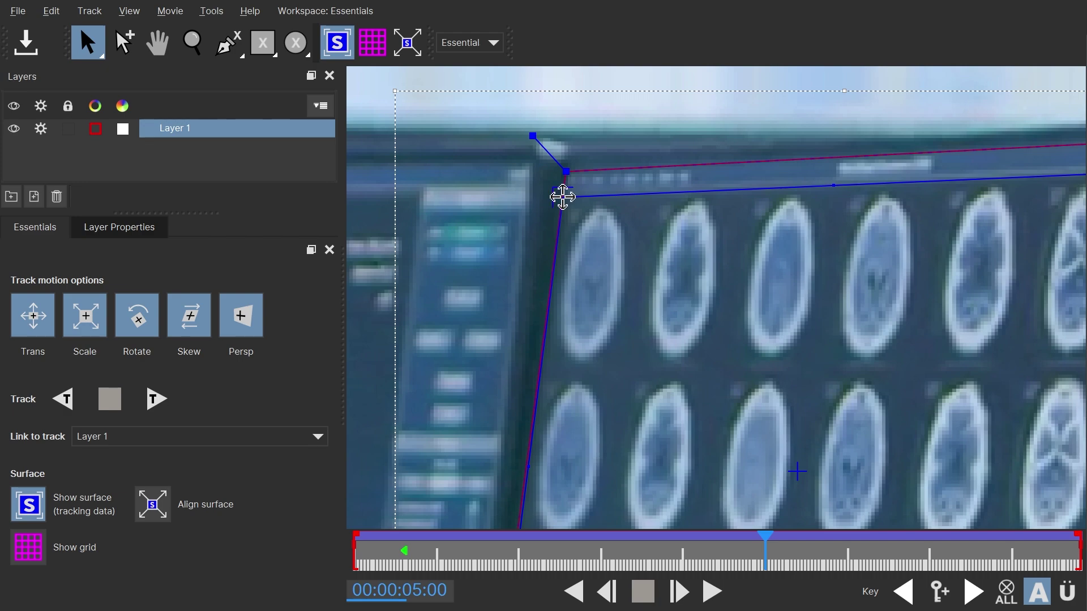
# - Refine the surface's bottom-left corner at an adjusted zoom level
pyautogui.press('z')
pyautogui.moveTo(619, 325); pyautogui.dragTo(619, 408)
pyautogui.press('s')
pyautogui.moveTo(543, 338); pyautogui.dragTo(691, 509)
pyautogui.press('z')
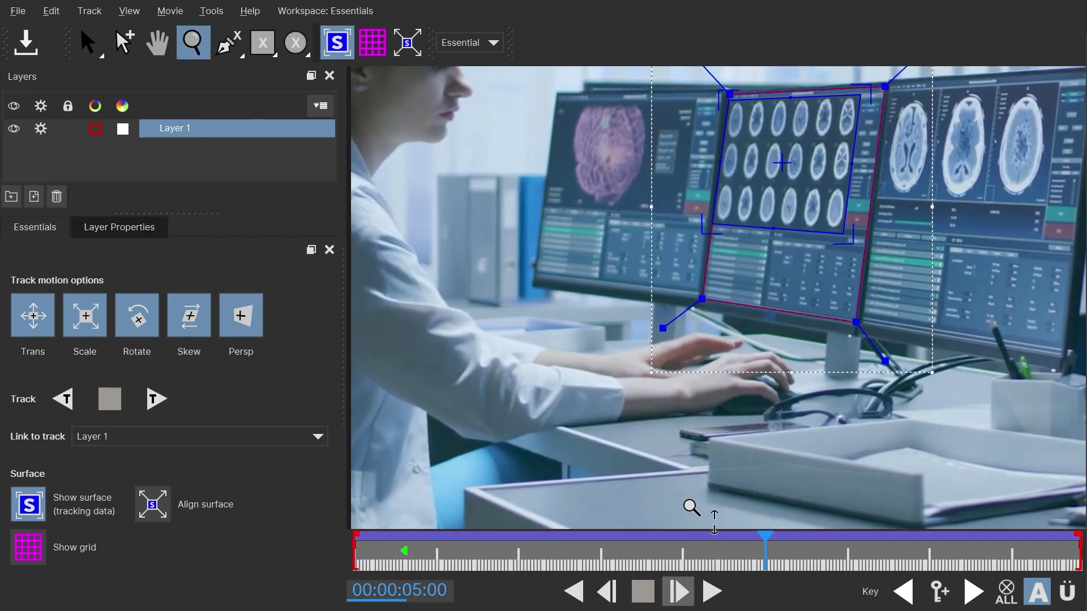
pyautogui.press('x')
pyautogui.press('s')
pyautogui.moveTo(650, 304); pyautogui.dragTo(694, 48)
# - Rename Layer 1 to Screen in Mocha's Layers panel
pyautogui.press('z')
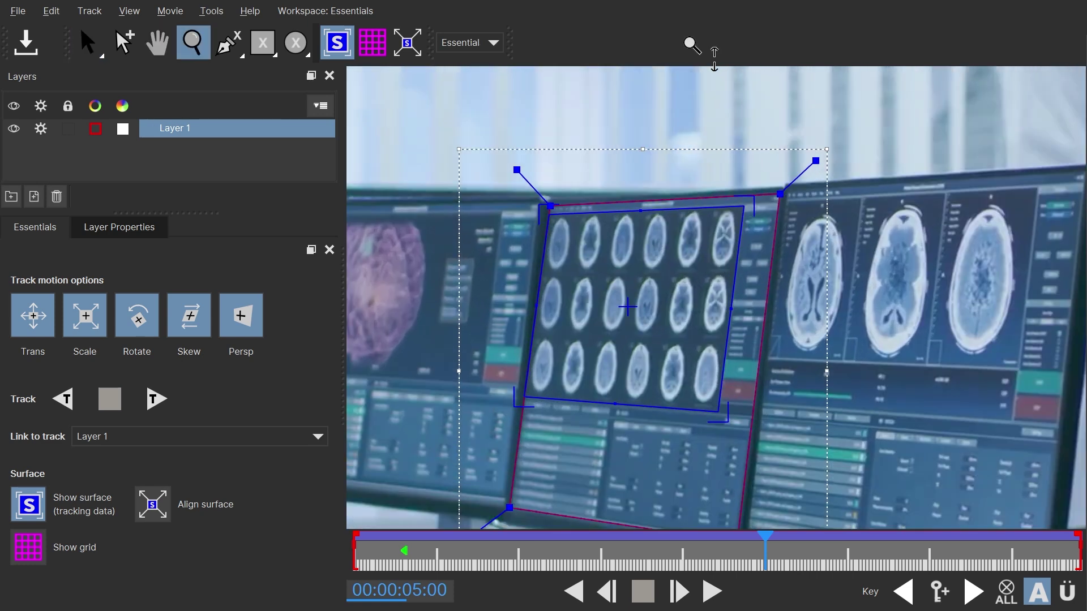
pyautogui.press('s')
pyautogui.doubleClick(187, 135)
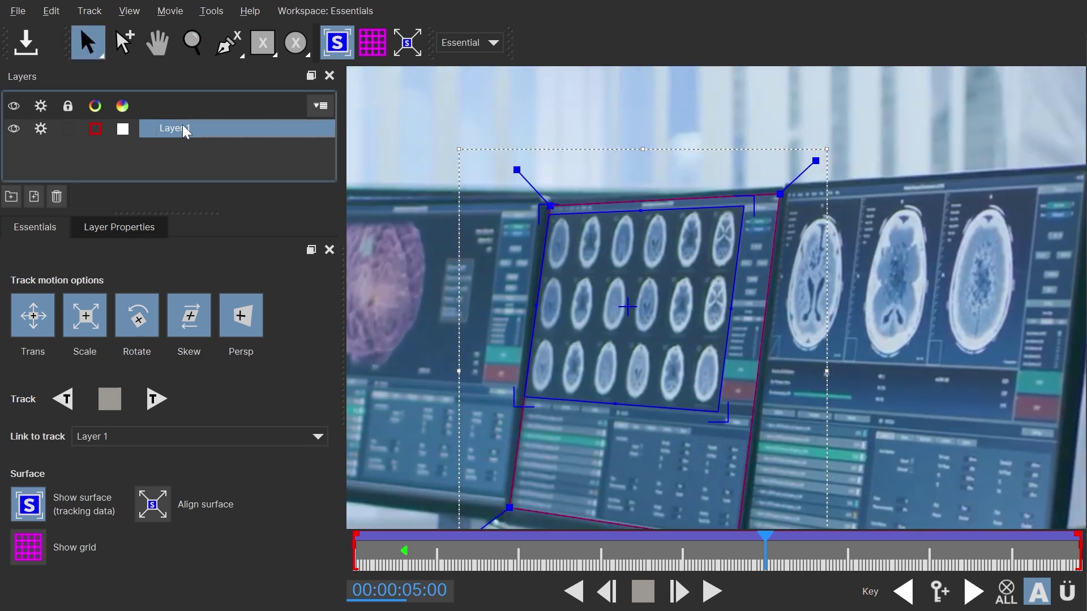
pyautogui.write('Screen')
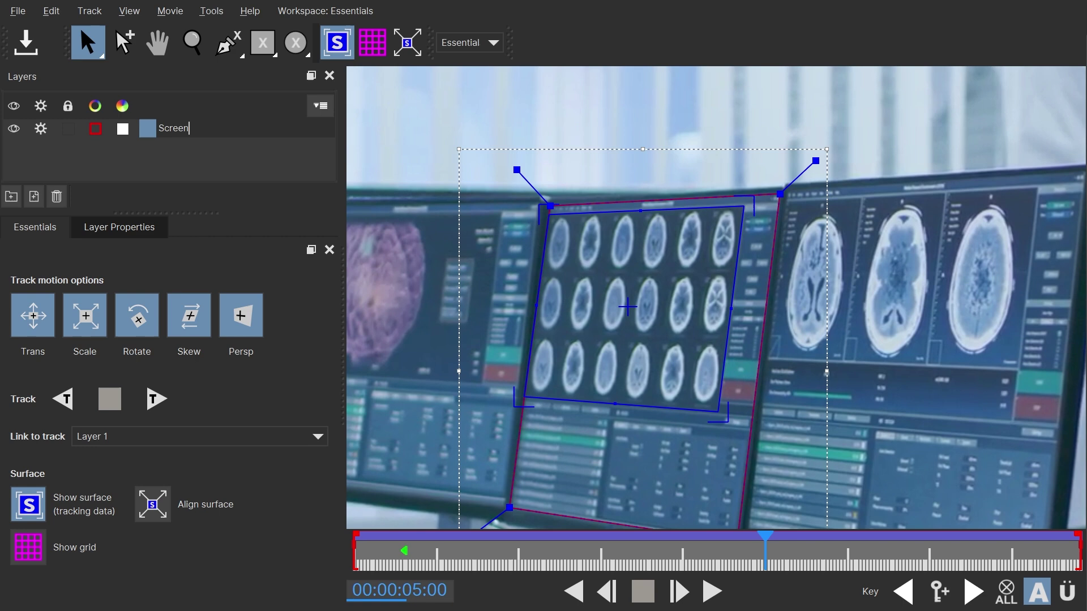
pyautogui.click(184, 157)
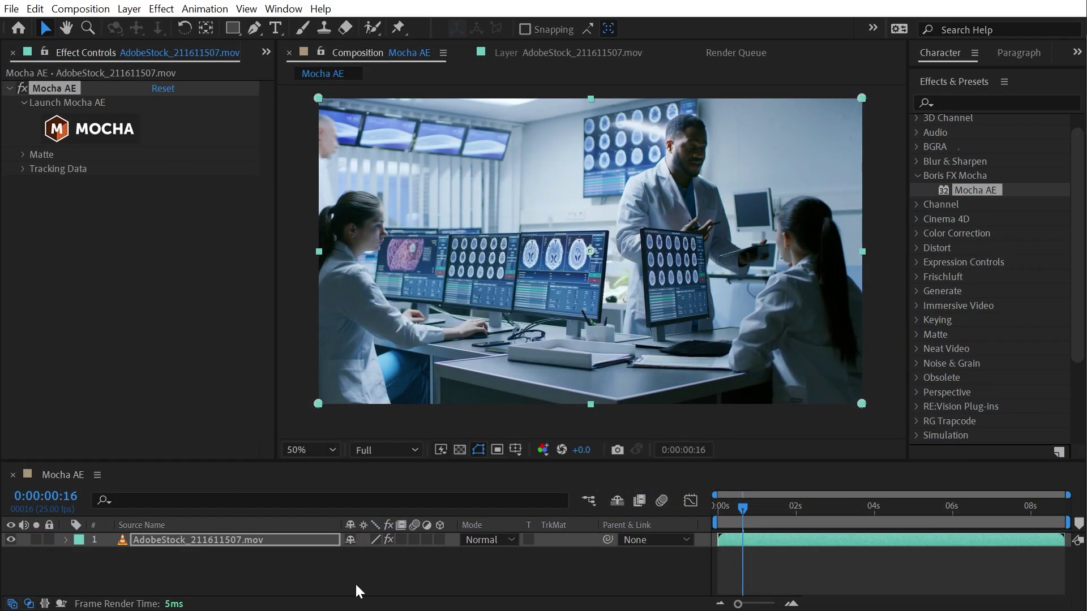
# - Create a new solid layer named Screen
pyautogui.moveTo(299, 463); pyautogui.dragTo(297, 431)
pyautogui.click(23, 168)
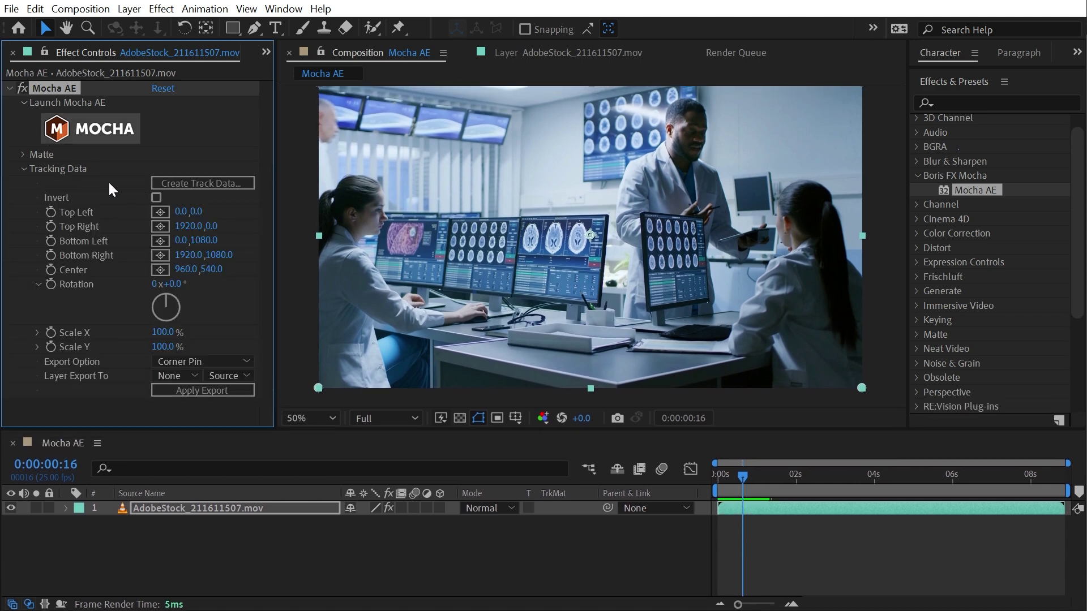
pyautogui.click(129, 8)
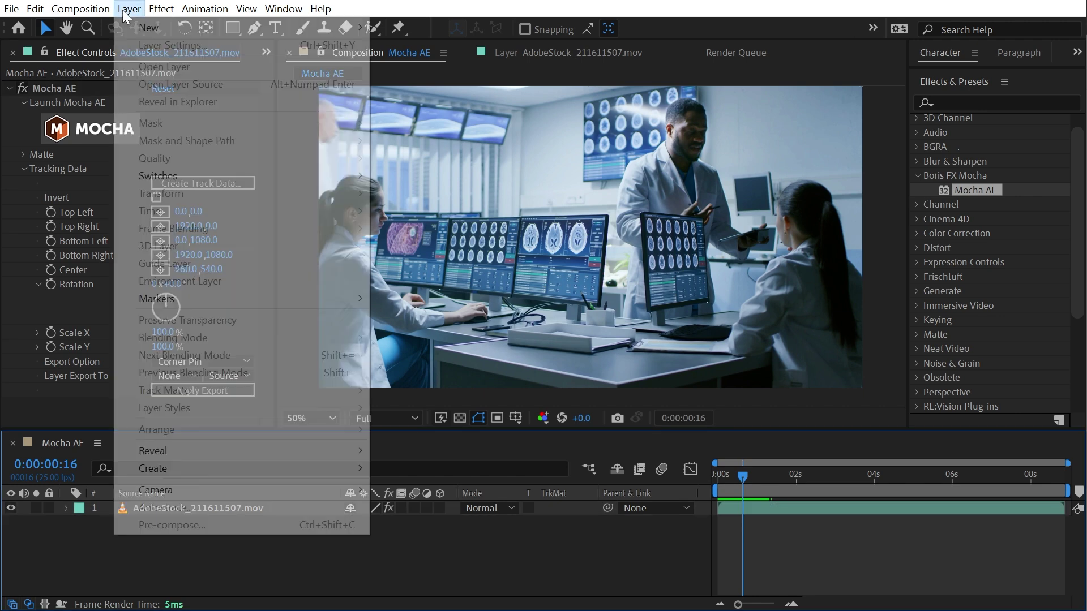
pyautogui.moveTo(227, 32)
pyautogui.click(440, 49)
pyautogui.write('Screen')
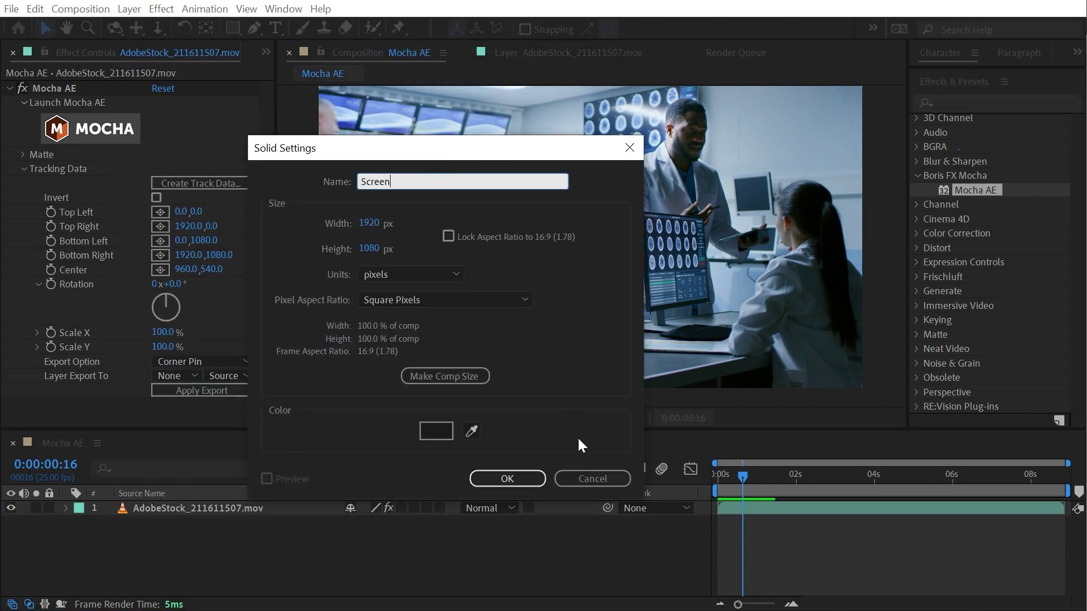
pyautogui.click(484, 480)
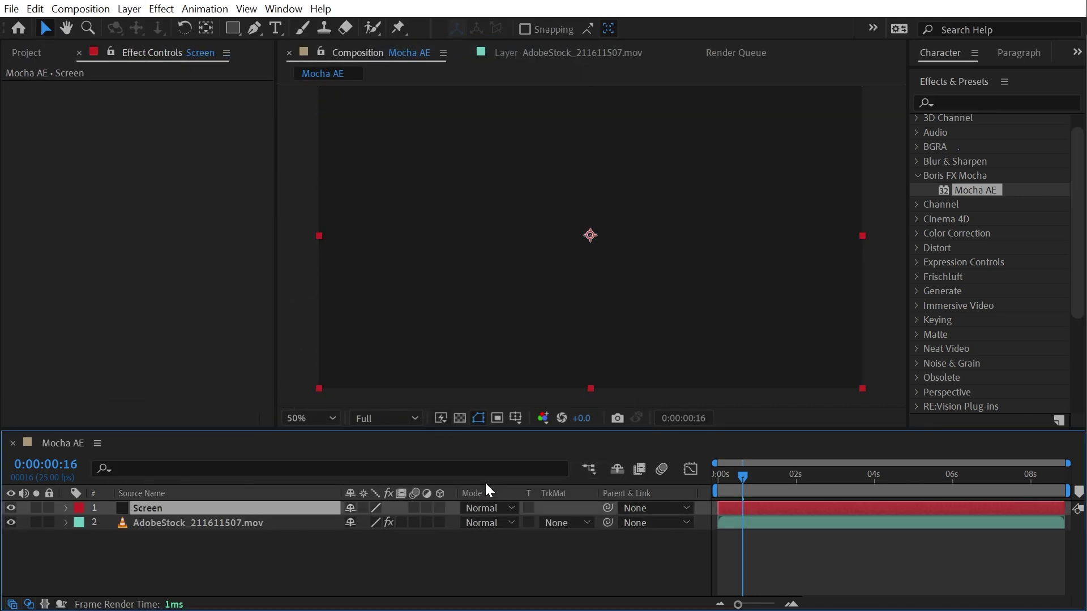
# - Set Mocha AE's Layer Export To Screen, create track data, and apply the export
pyautogui.click(157, 519)
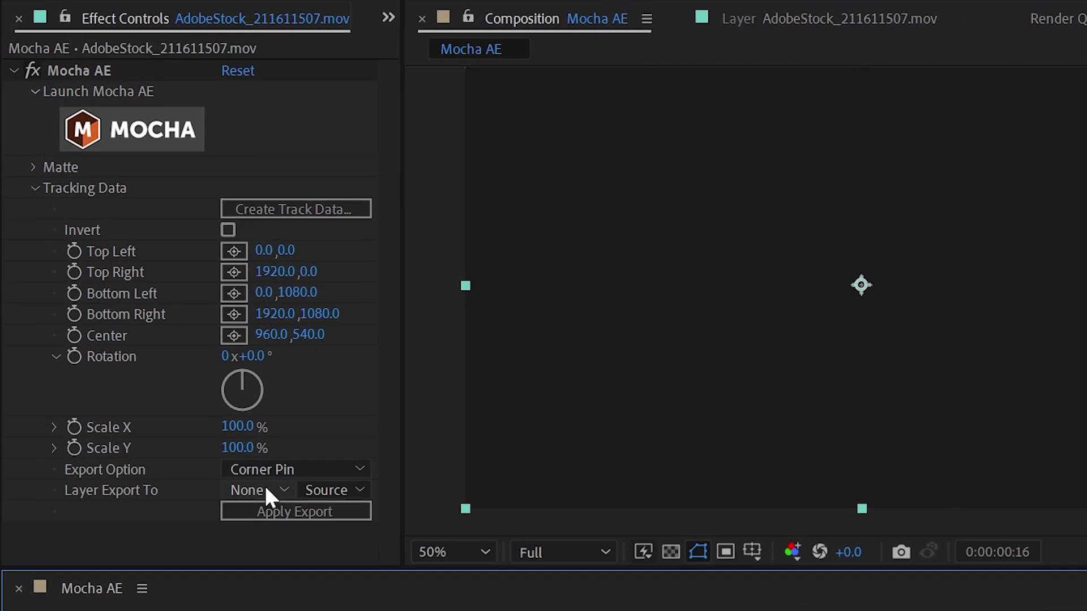
pyautogui.click(285, 491)
pyautogui.click(367, 547)
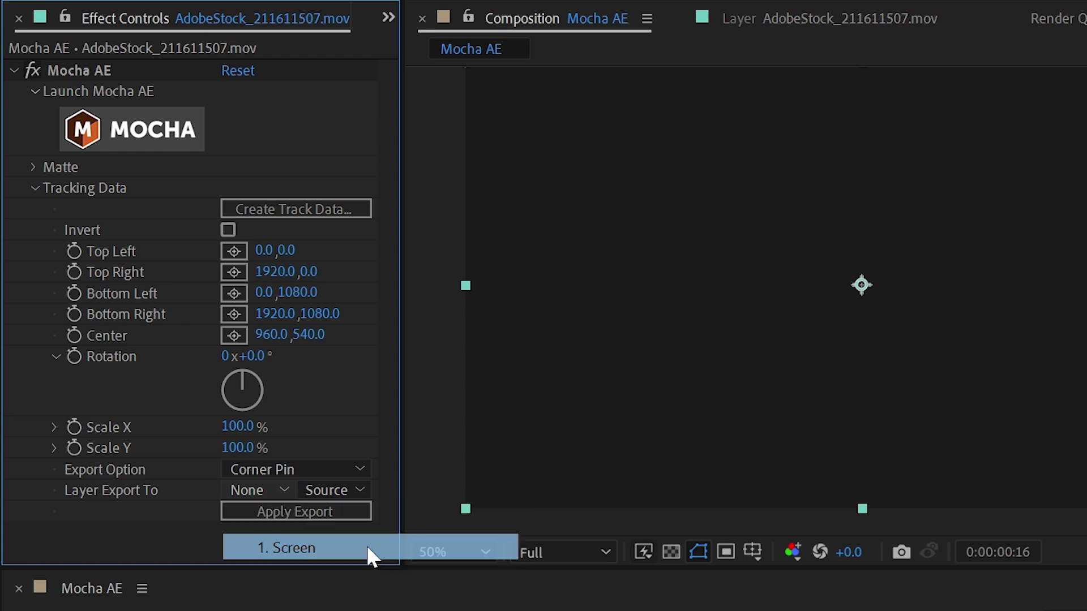
pyautogui.click(286, 210)
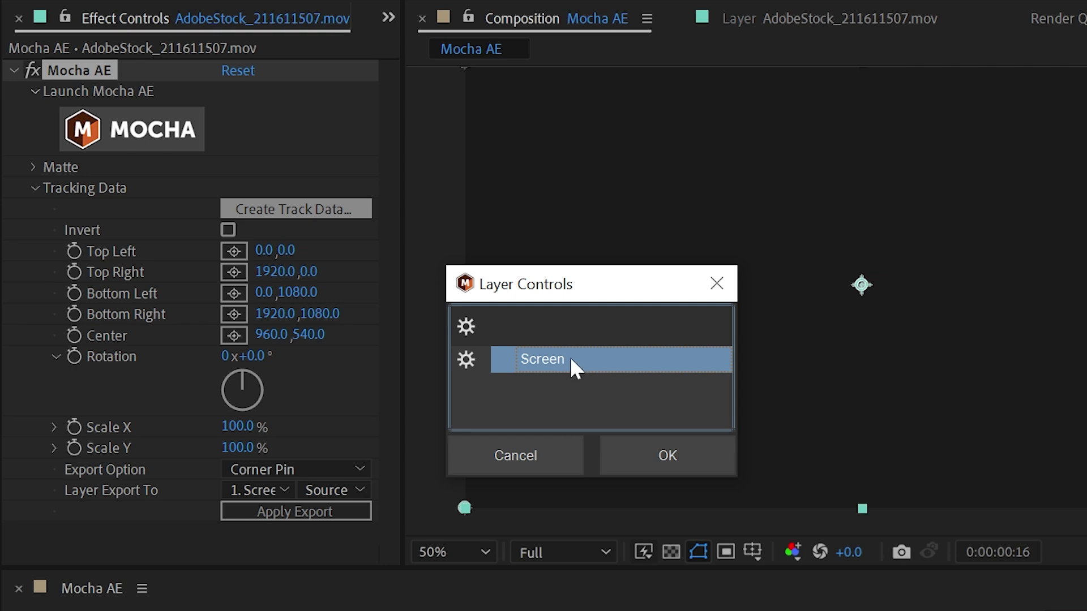
pyautogui.click(679, 458)
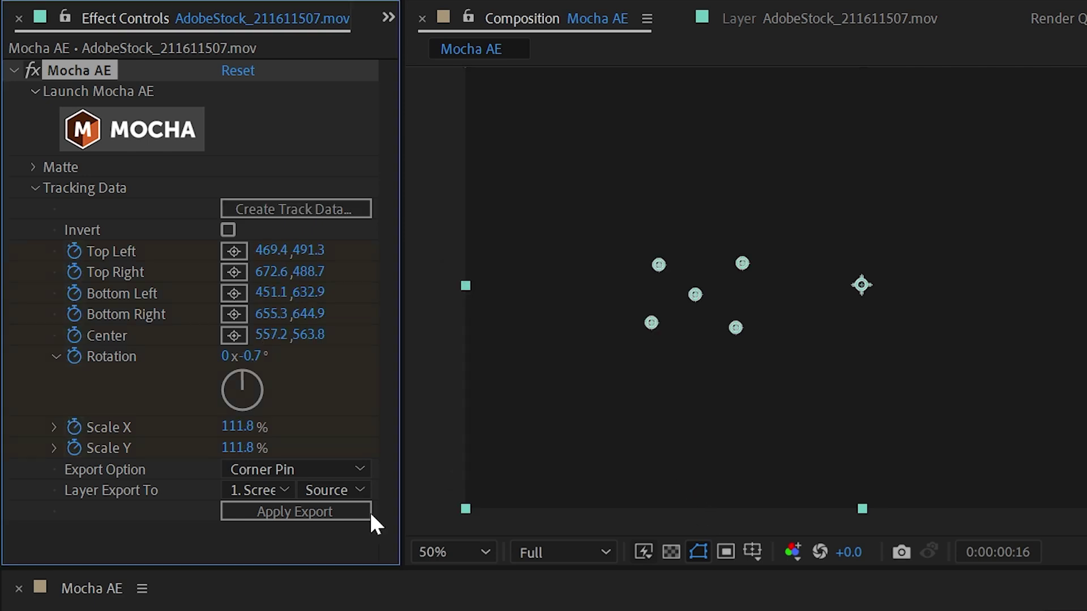
pyautogui.click(339, 512)
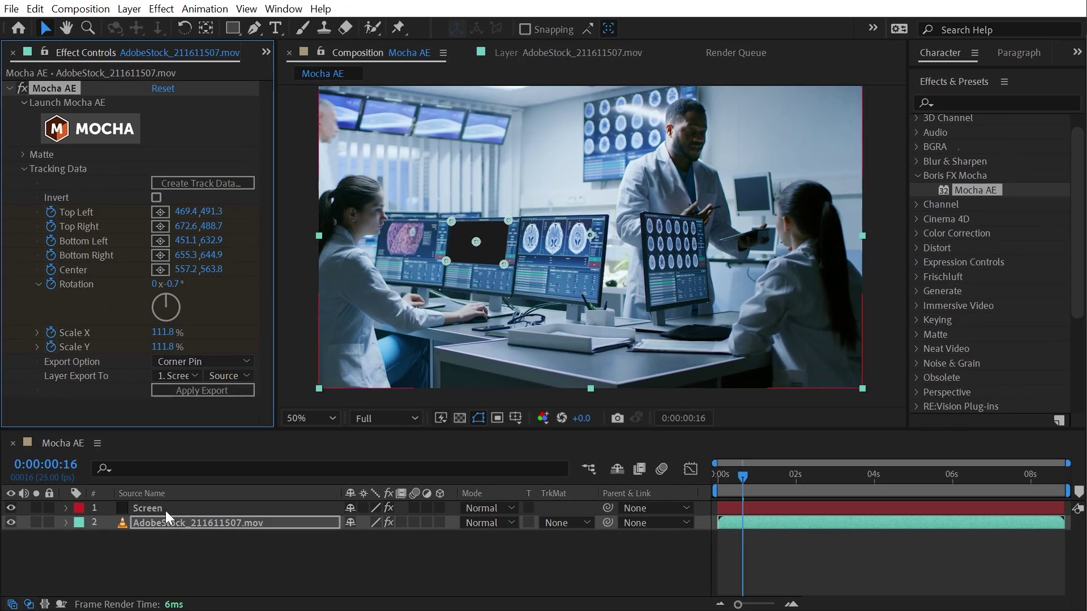
pyautogui.click(166, 508)
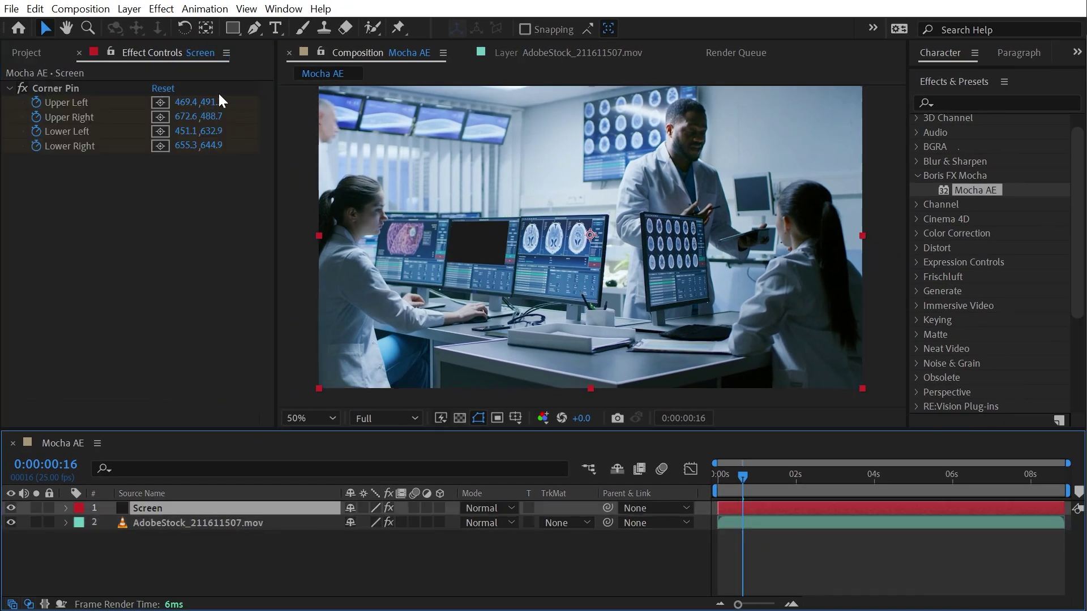
pyautogui.click(57, 89)
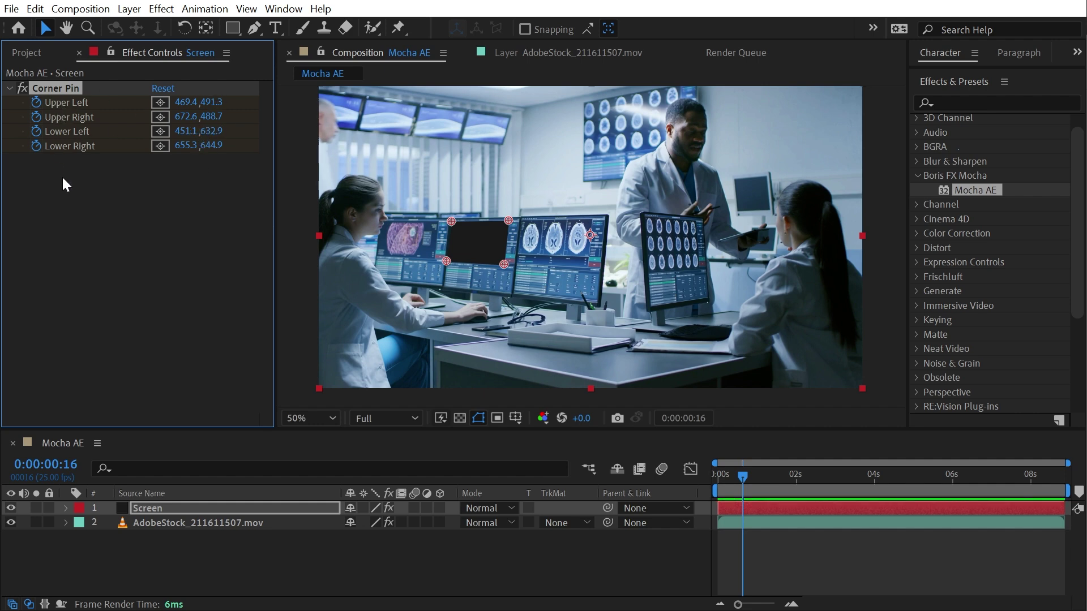
pyautogui.press('.')
pyautogui.press('.')
pyautogui.moveTo(488, 259); pyautogui.dragTo(816, 240)
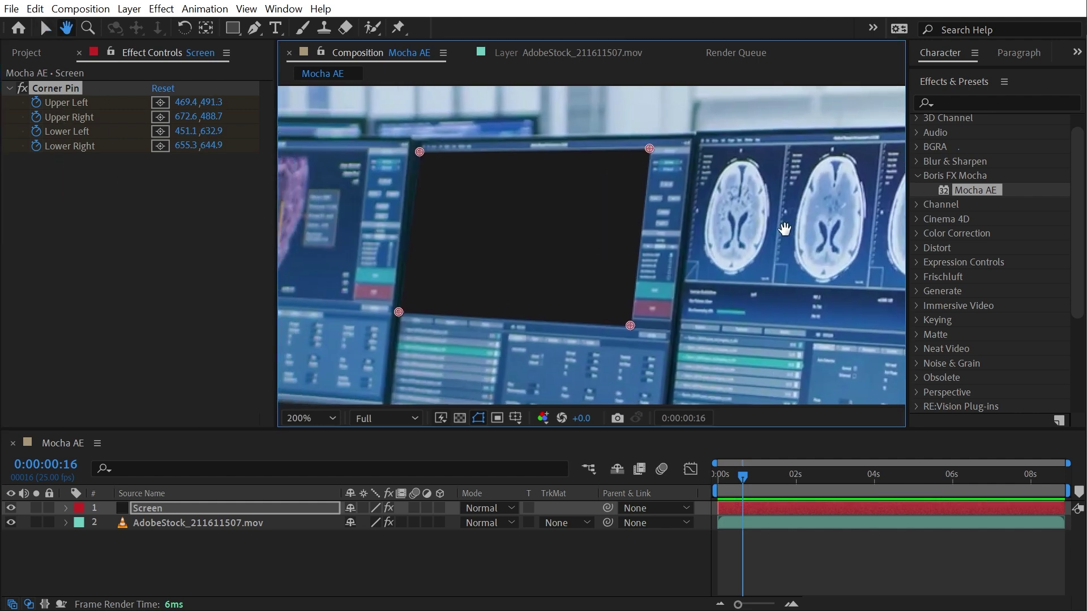
pyautogui.press('v')
pyautogui.click(716, 477)
pyautogui.moveTo(711, 476); pyautogui.dragTo(1040, 476)
pyautogui.moveTo(925, 478); pyautogui.dragTo(680, 497)
pyautogui.click(681, 506)
# - Pre-compose the Screen solid into a new composition named Screen
pyautogui.click(129, 8)
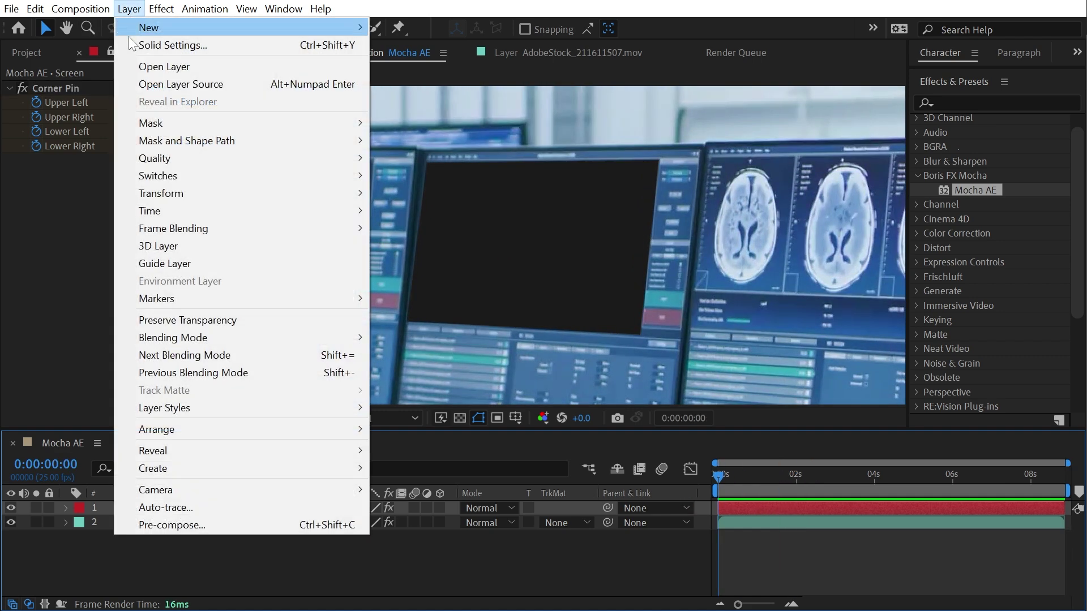
pyautogui.click(196, 523)
pyautogui.write('Screen')
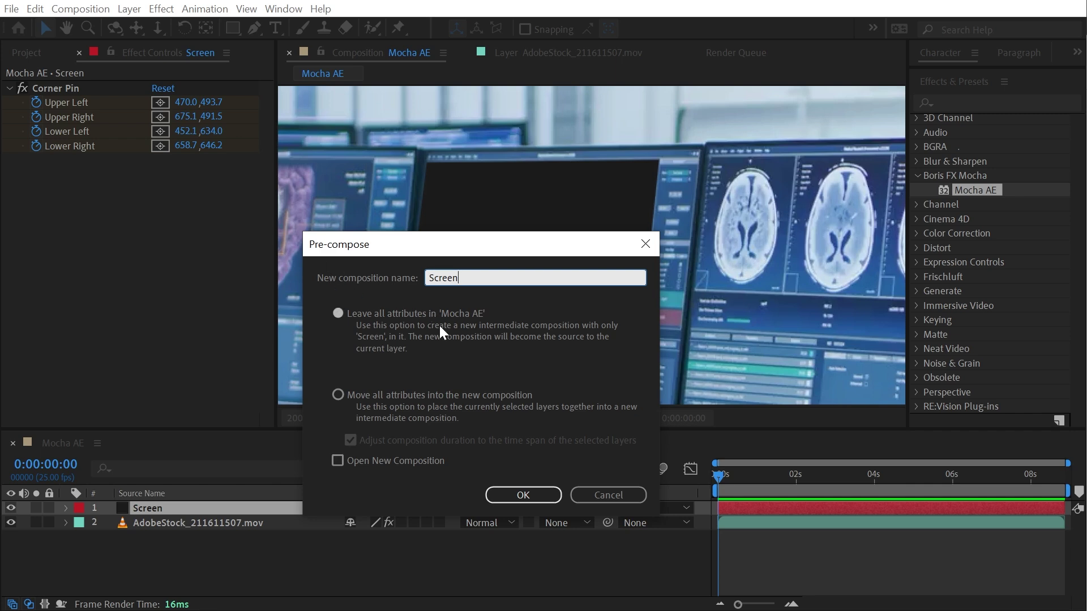
pyautogui.click(536, 495)
# - Add the cat clip AdobeStock_178020906.mov above the solid inside the Screen precomp
pyautogui.doubleClick(184, 508)
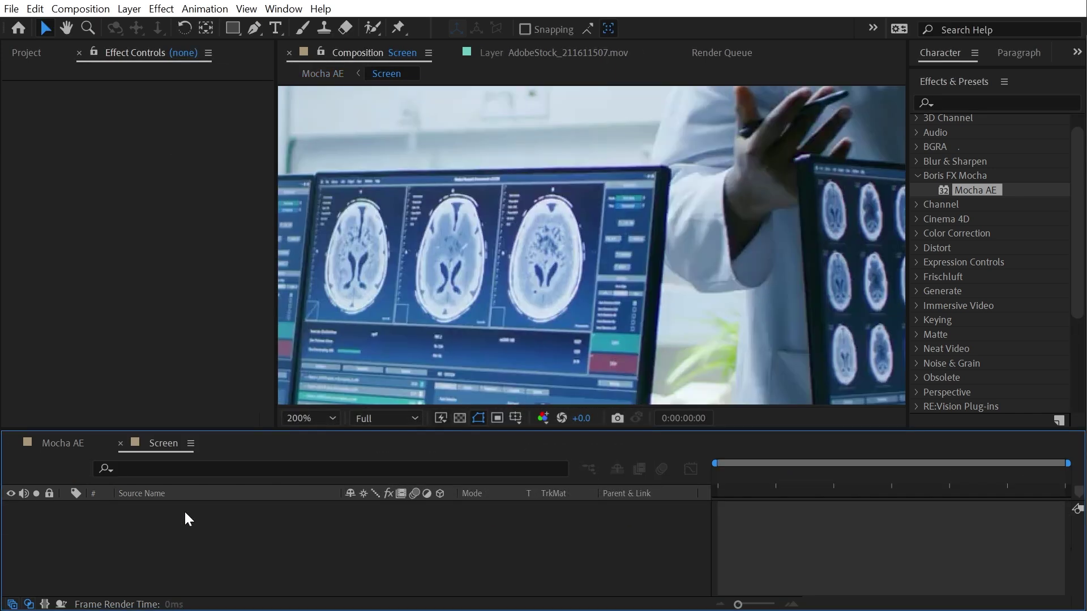
pyautogui.click(28, 53)
pyautogui.click(64, 222)
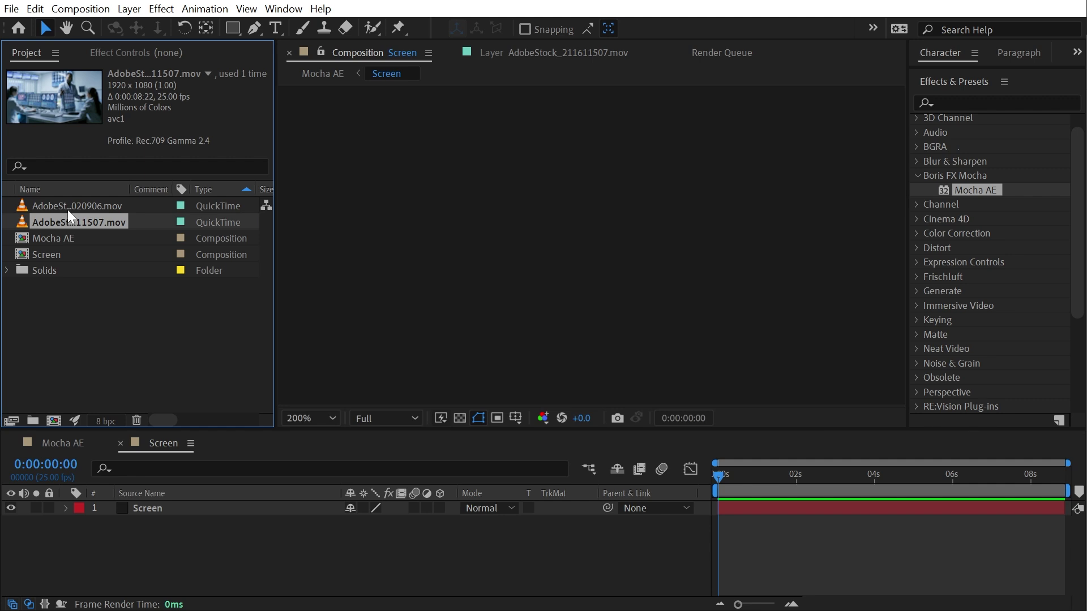
pyautogui.moveTo(67, 206); pyautogui.dragTo(185, 504)
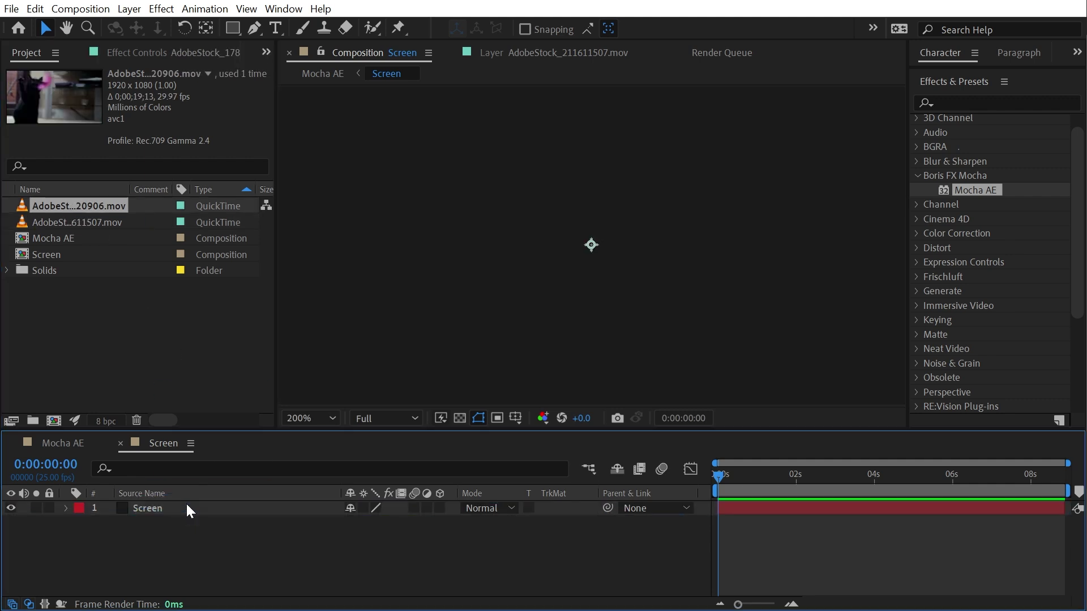
pyautogui.scroll(-3, 617, 227)
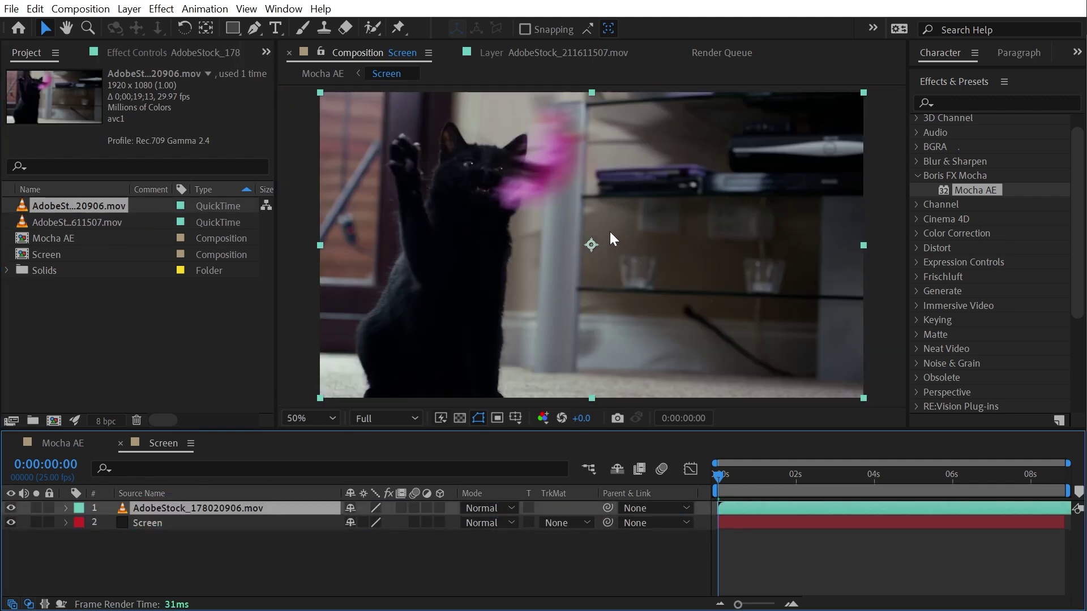
# - Return to the Mocha AE composition and preview the cat footage on the centre monitor
pyautogui.click(72, 442)
pyautogui.scroll(-1, 631, 276)
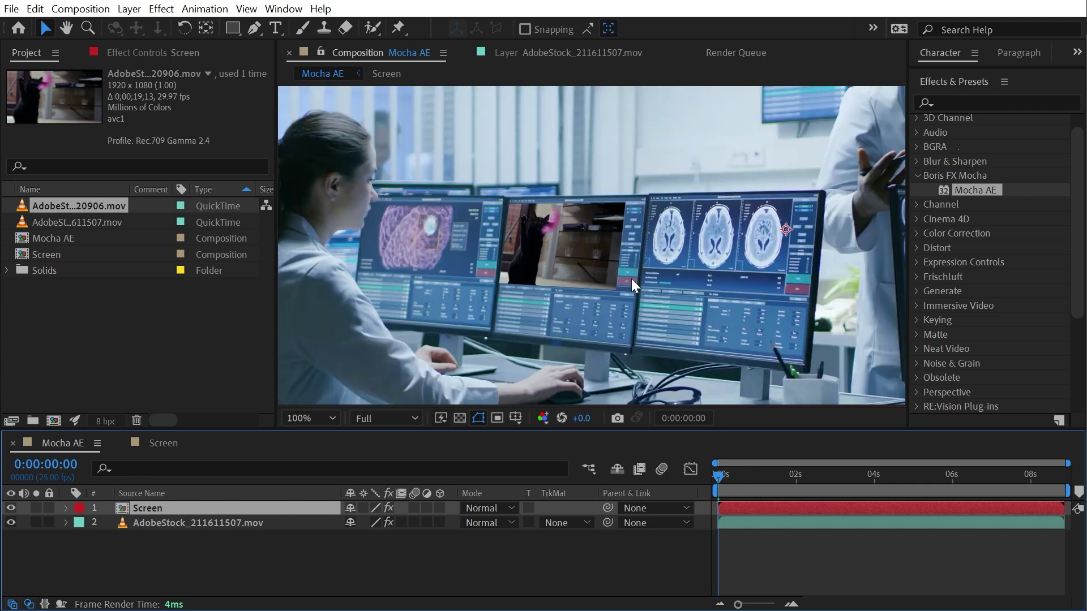
pyautogui.press('space')
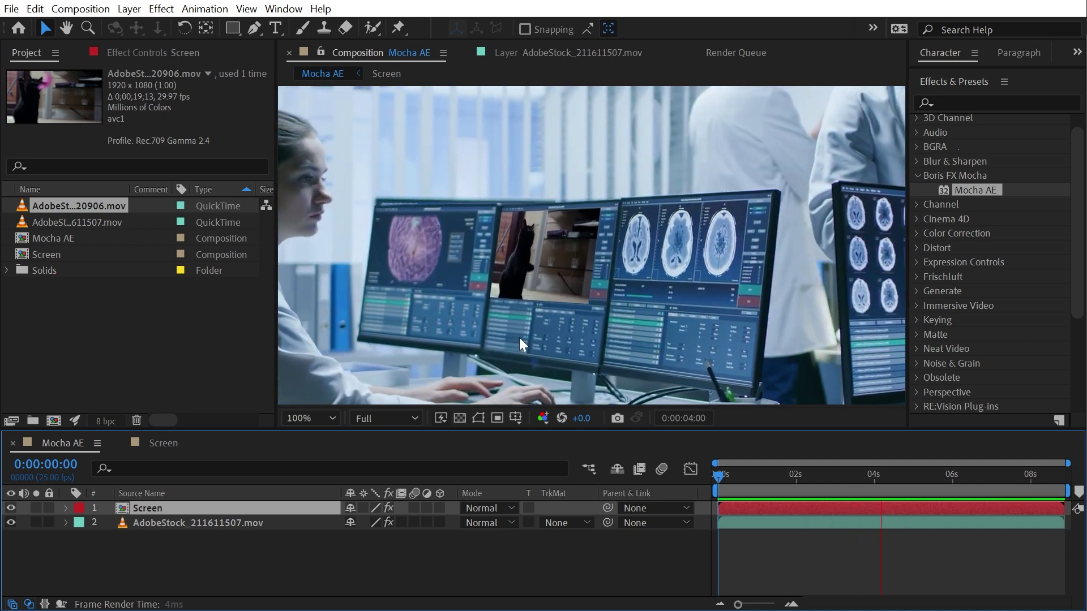
pyautogui.press('space')
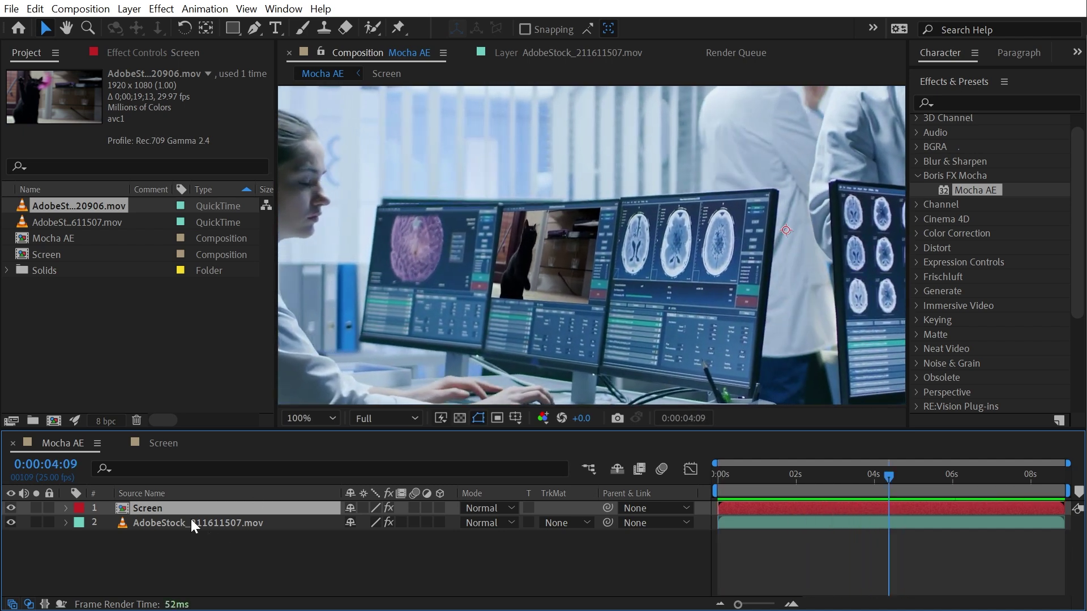
# - Add Curves to the Screen layer, lowering the RGB highlights and lifting the shadows
pyautogui.click(145, 51)
pyautogui.hotkey('ctrl', 'space')
pyautogui.write('curves')
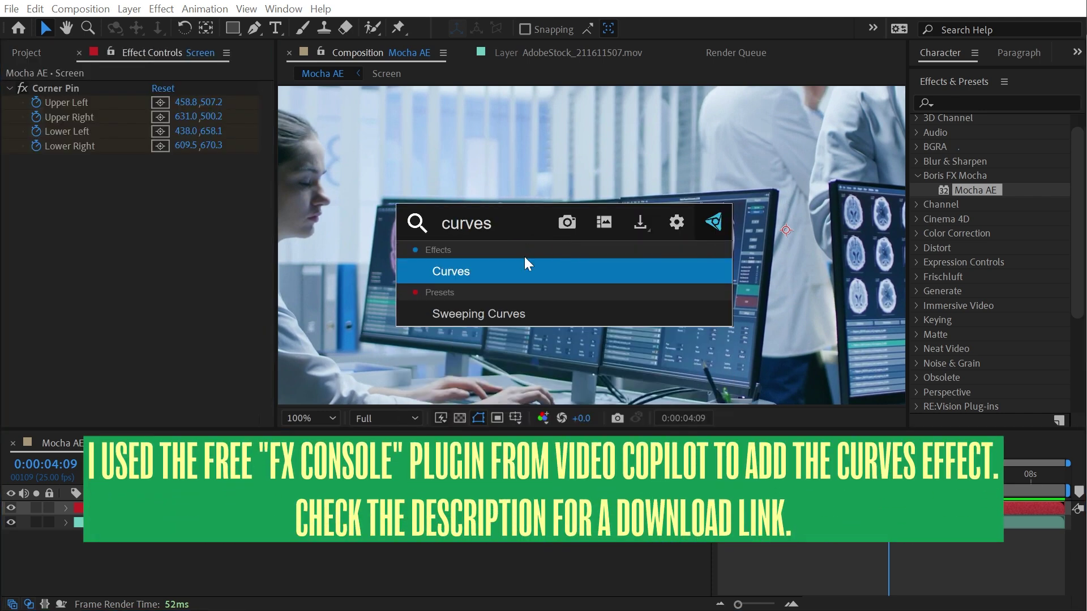
pyautogui.click(526, 262)
pyautogui.moveTo(242, 236); pyautogui.dragTo(249, 257)
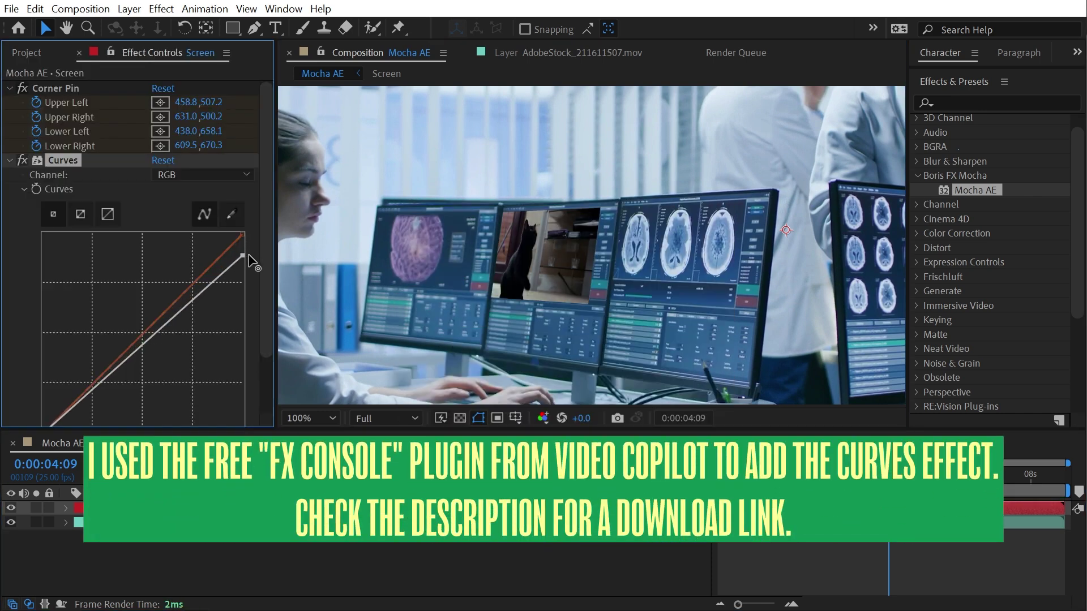
pyautogui.scroll(-3, 17, 345)
pyautogui.moveTo(43, 364); pyautogui.dragTo(36, 337)
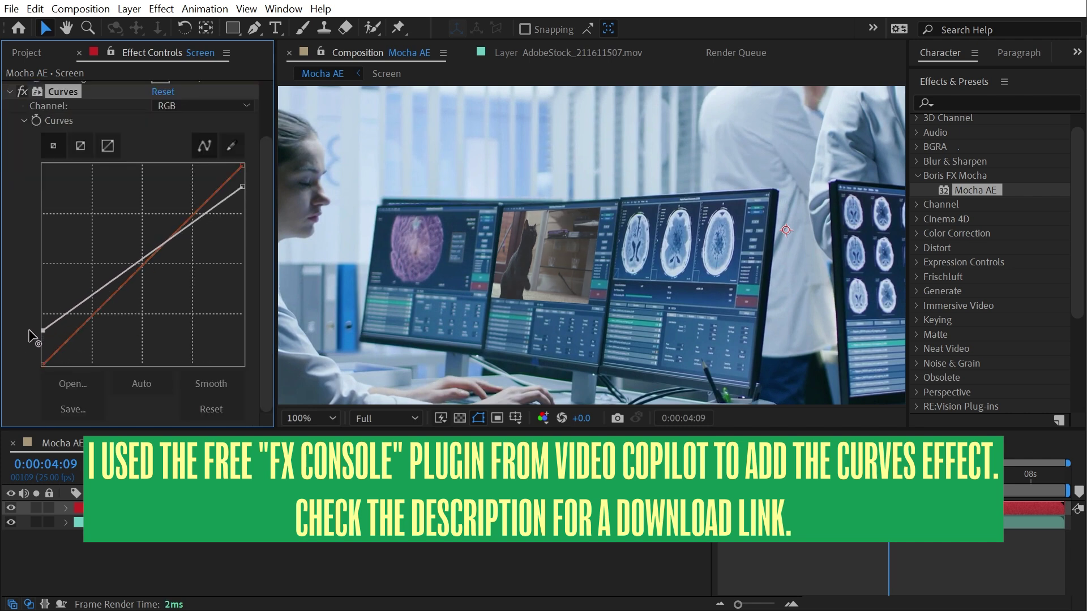
# - Bend the Green curve down and the Blue curve up, then preview the colour match
pyautogui.click(164, 105)
pyautogui.click(192, 143)
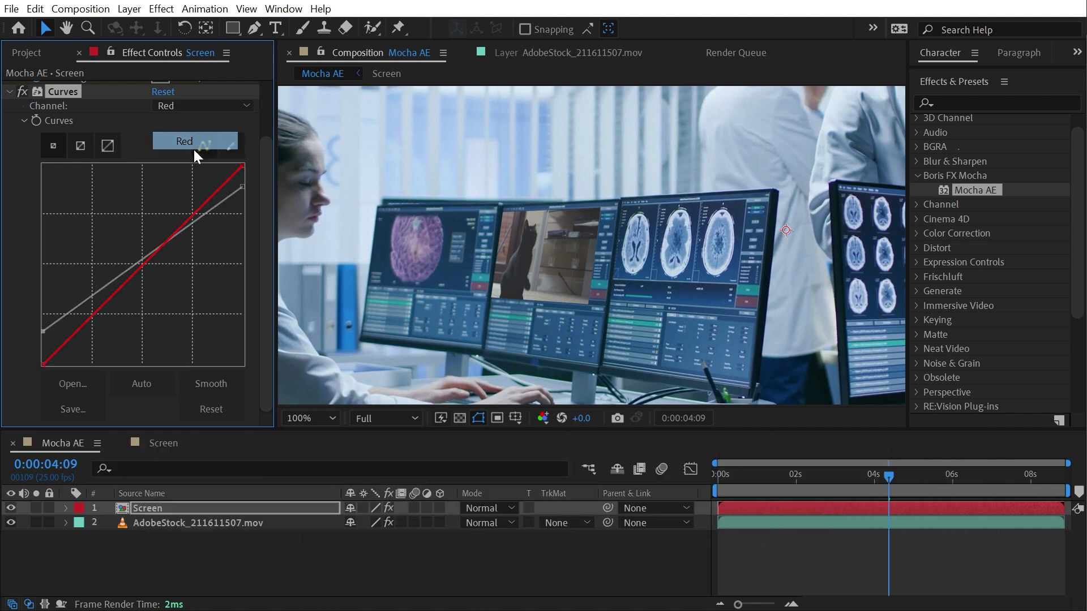
pyautogui.click(174, 106)
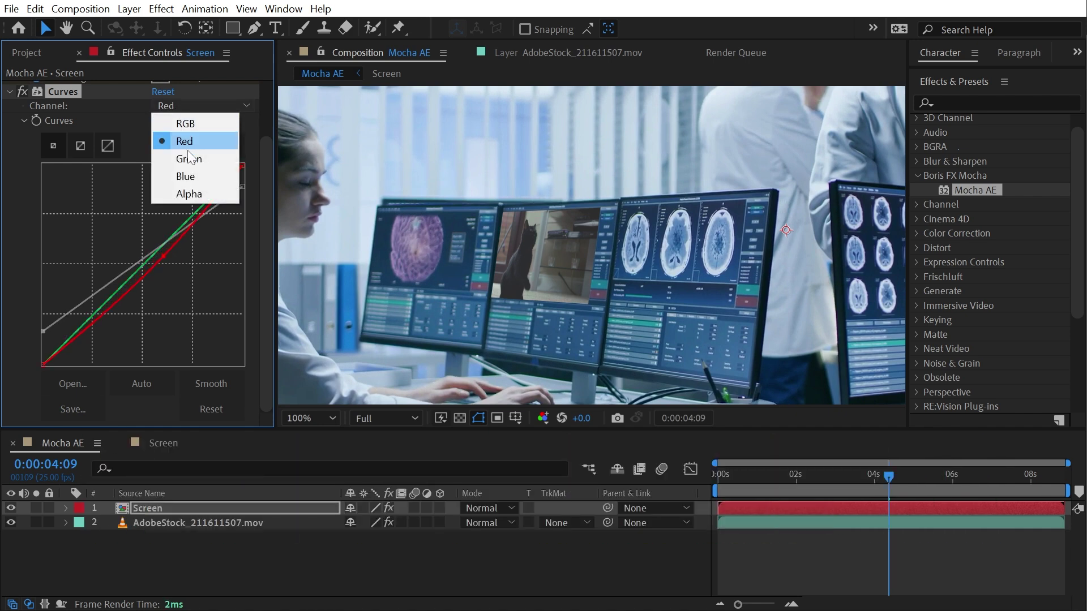
pyautogui.click(189, 156)
pyautogui.moveTo(159, 252); pyautogui.dragTo(139, 259)
pyautogui.click(179, 107)
pyautogui.click(188, 176)
pyautogui.press('space')
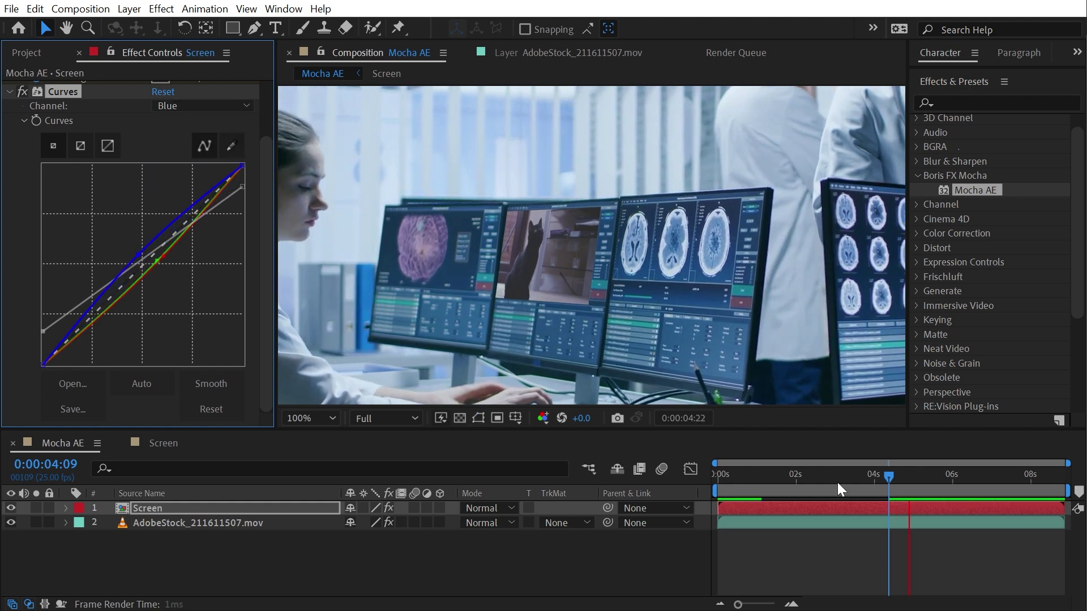
pyautogui.scroll(4, 641, 267)
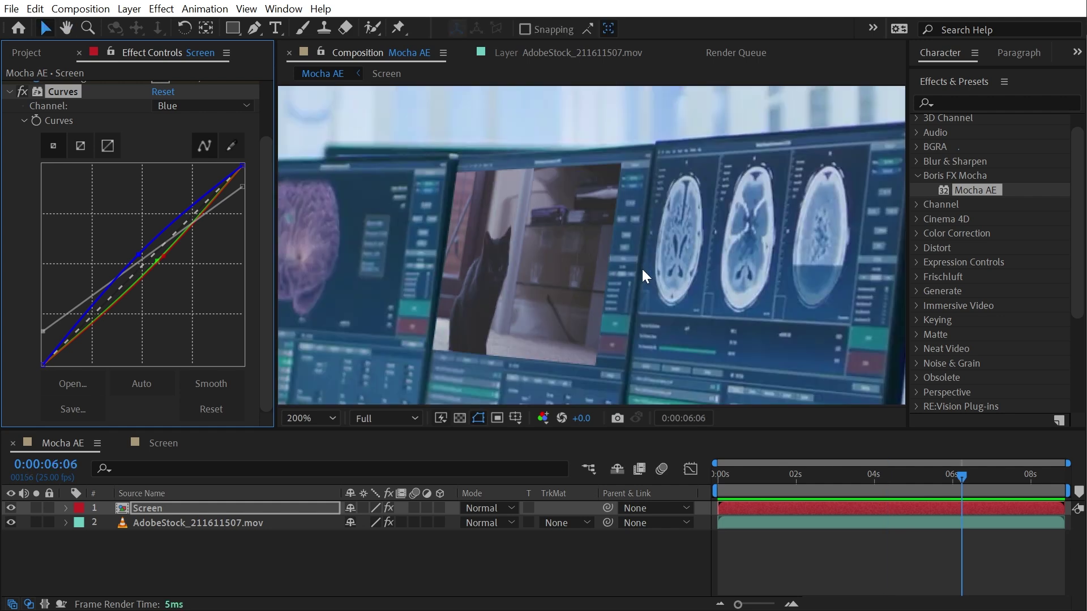
pyautogui.scroll(-2, 432, 257)
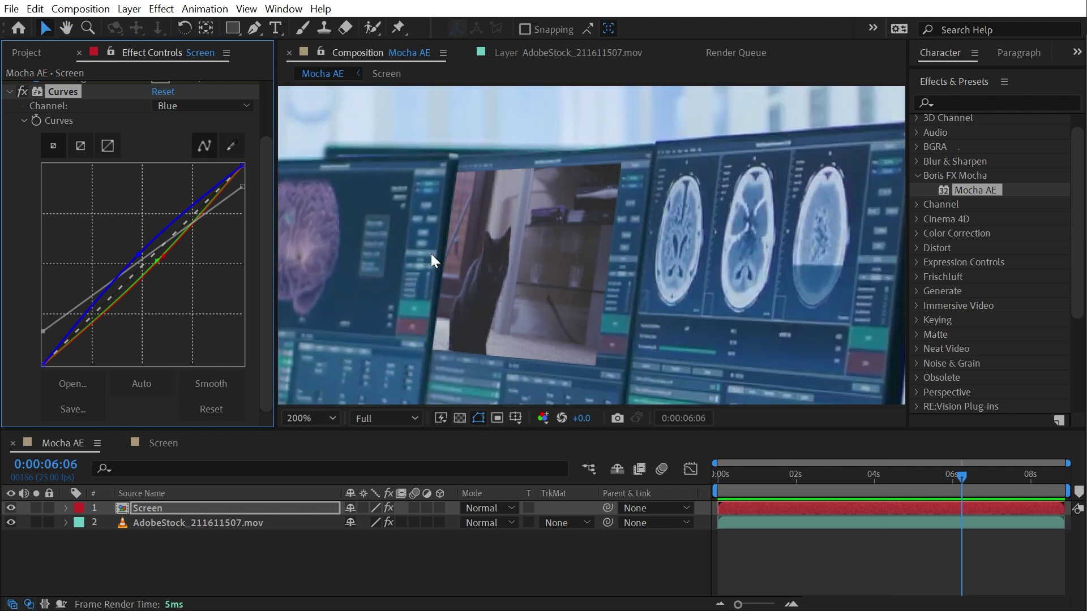
# - Apply Fast Box Blur to the Screen layer with a Blur Radius of 0.1
pyautogui.click(993, 103)
pyautogui.write('fast')
pyautogui.moveTo(996, 151); pyautogui.dragTo(501, 222)
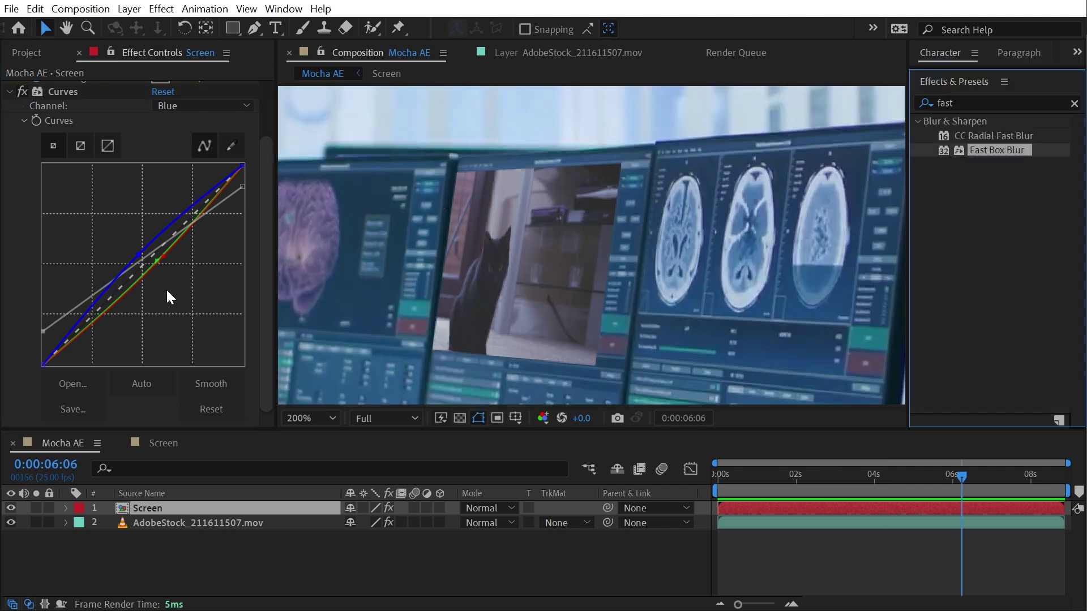
pyautogui.scroll(-2, 166, 340)
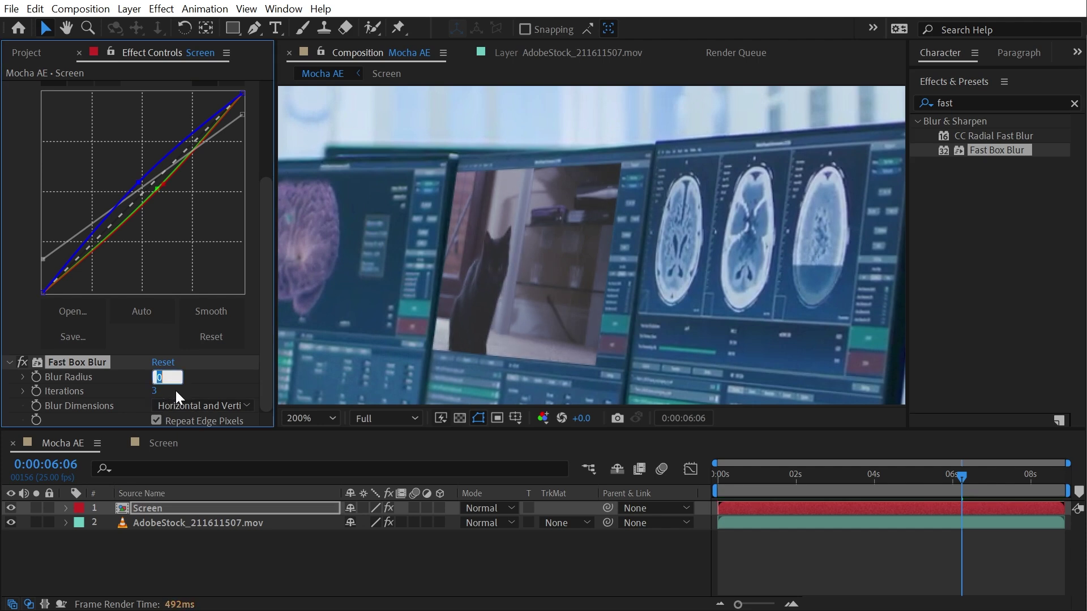
pyautogui.write('0.2')
pyautogui.press('Return')
pyautogui.click(157, 376)
pyautogui.write('0.1')
pyautogui.press('Return')
# - Scrub and pan around the monitor to review the blurred cat footage
pyautogui.moveTo(827, 475); pyautogui.dragTo(797, 493)
pyautogui.press('h')
pyautogui.moveTo(480, 213); pyautogui.dragTo(447, 252)
pyautogui.press('v')
pyautogui.moveTo(796, 477); pyautogui.dragTo(927, 481)
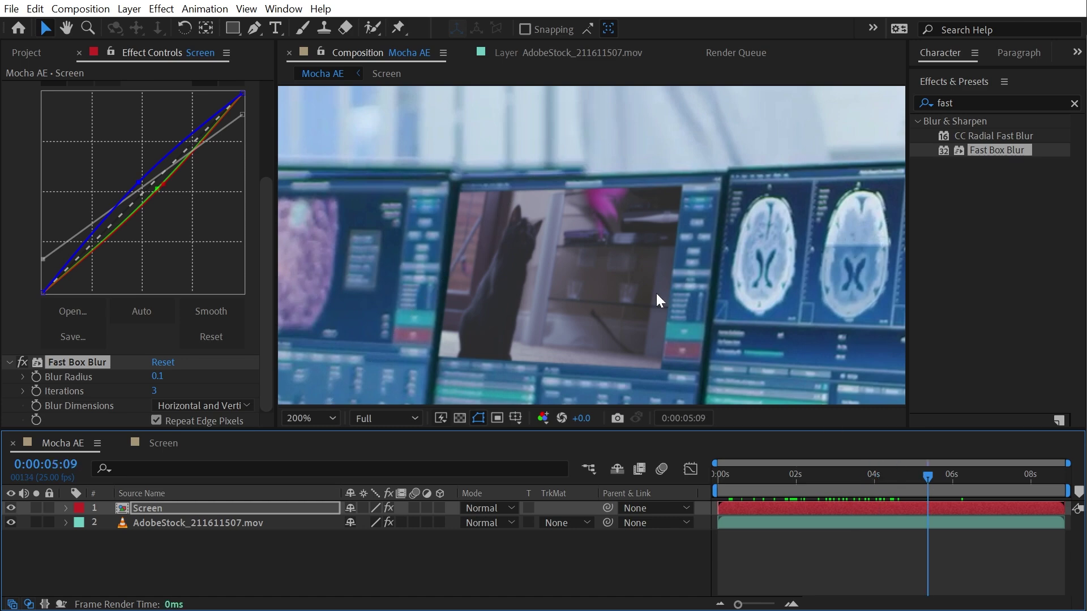
pyautogui.scroll(-4, 623, 263)
pyautogui.moveTo(795, 282); pyautogui.dragTo(696, 289)
pyautogui.moveTo(847, 474); pyautogui.dragTo(951, 515)
# - Set the Mocha AE Export Option to Corner Pin (Support Motion Blur)
pyautogui.press('Home')
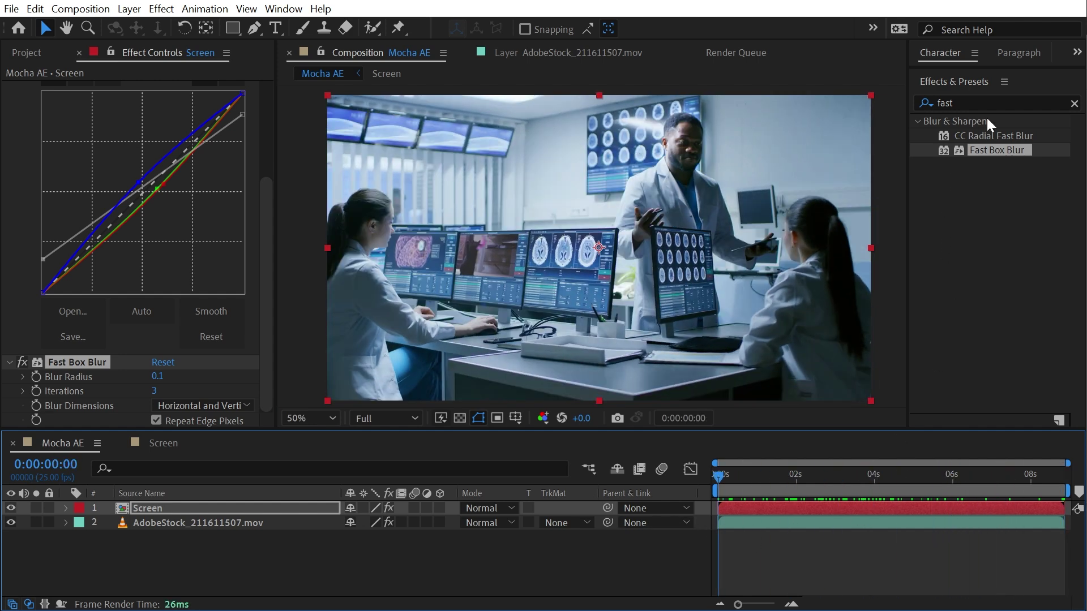
pyautogui.click(969, 103)
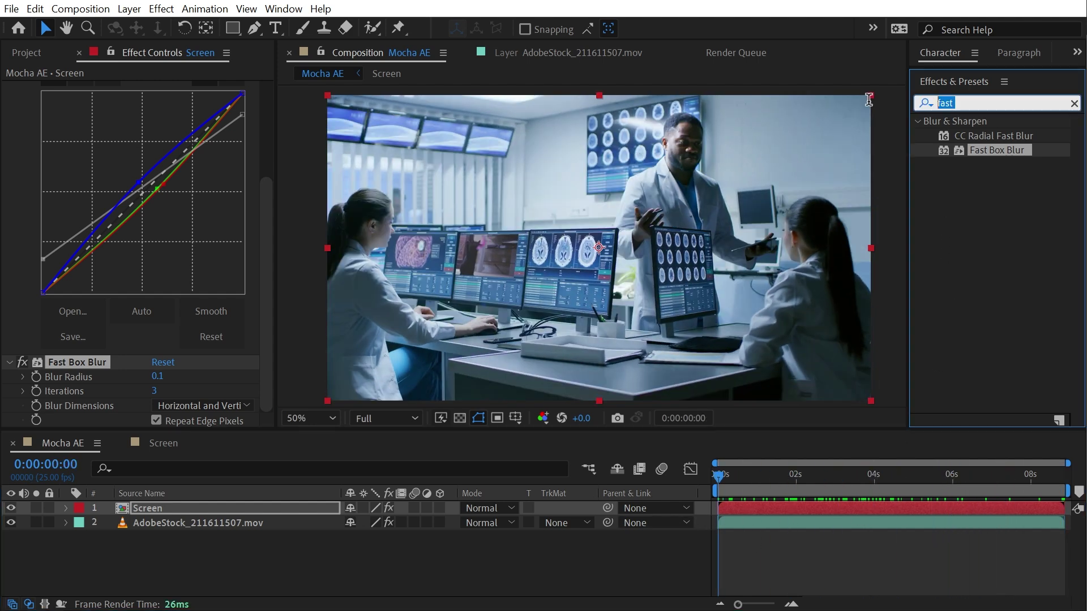
pyautogui.write('force')
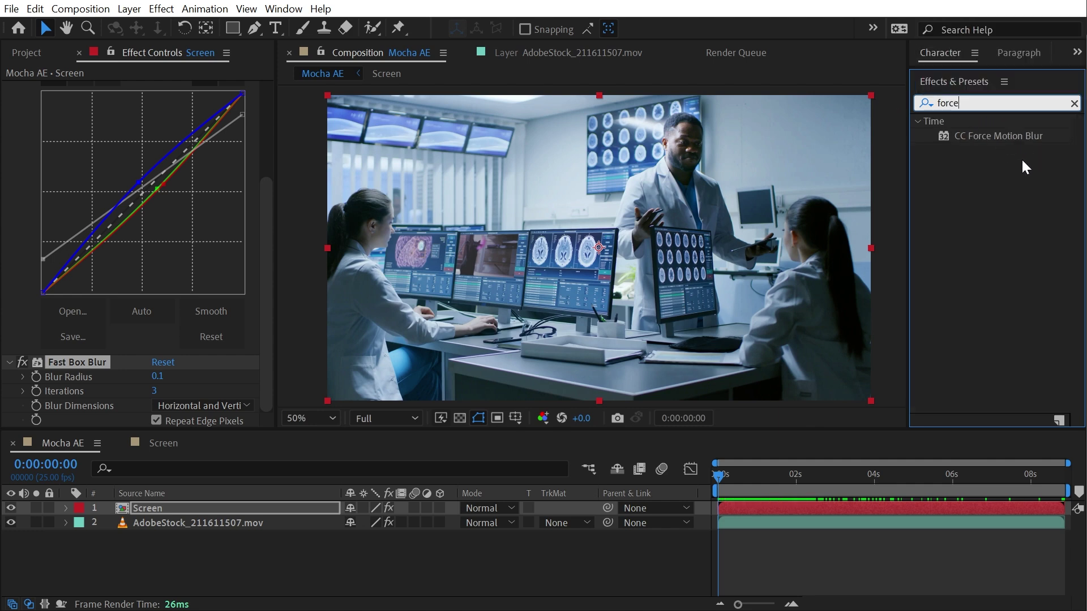
pyautogui.click(148, 524)
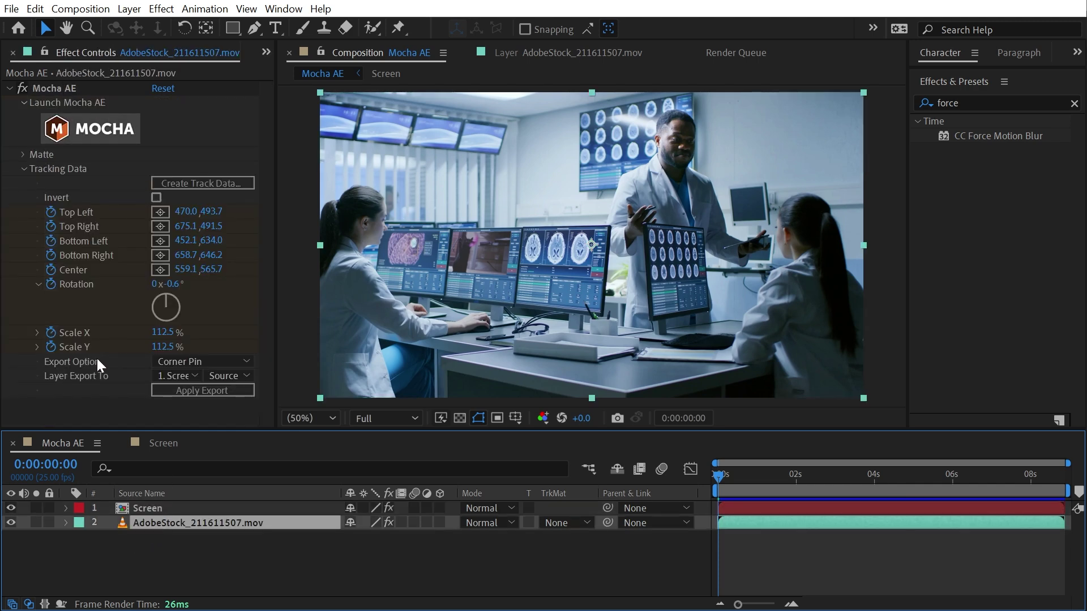
pyautogui.click(184, 363)
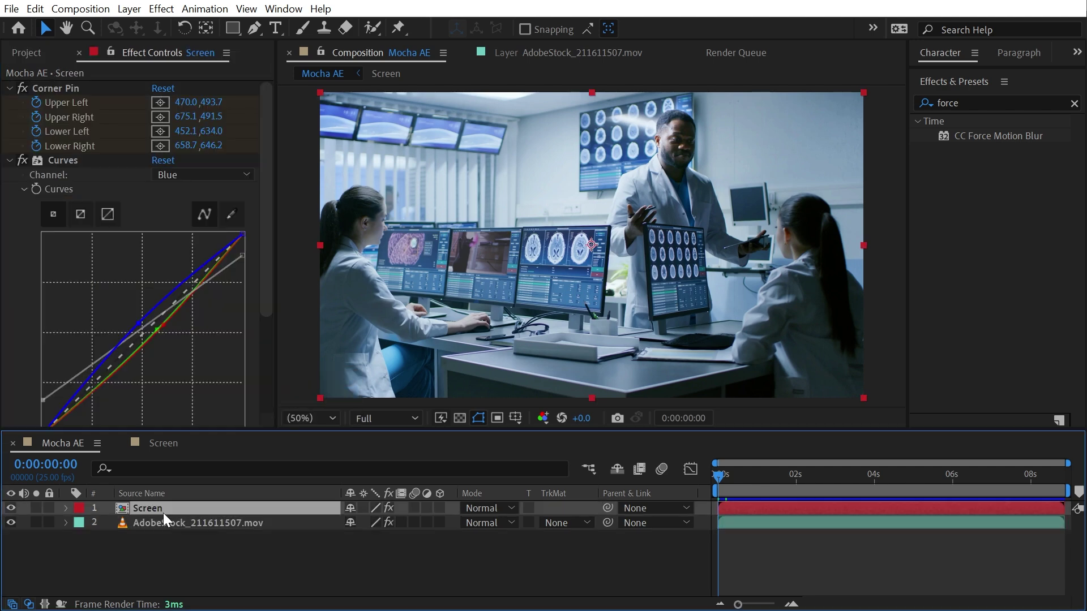
# - Check the Screen layer's corner pin keyframes, then apply the export
pyautogui.press('u')
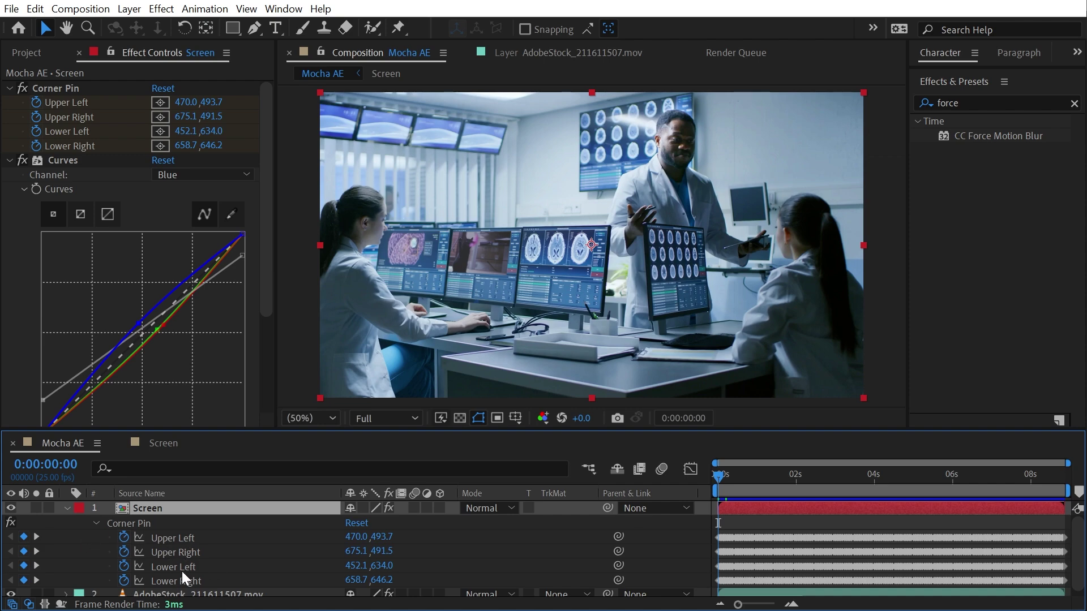
pyautogui.moveTo(719, 479); pyautogui.dragTo(737, 493)
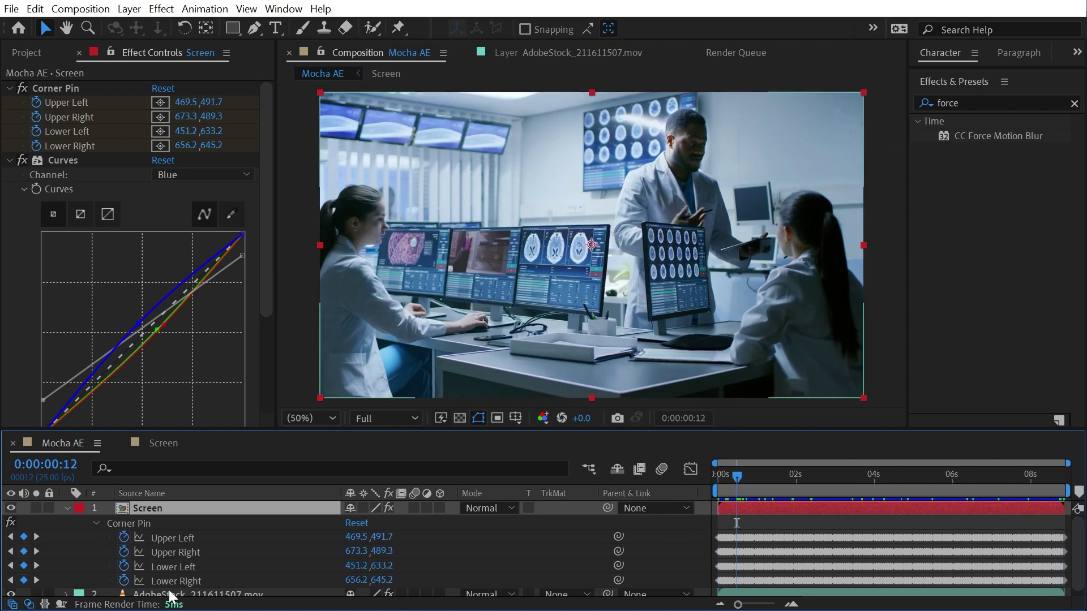
pyautogui.press('u')
pyautogui.click(150, 523)
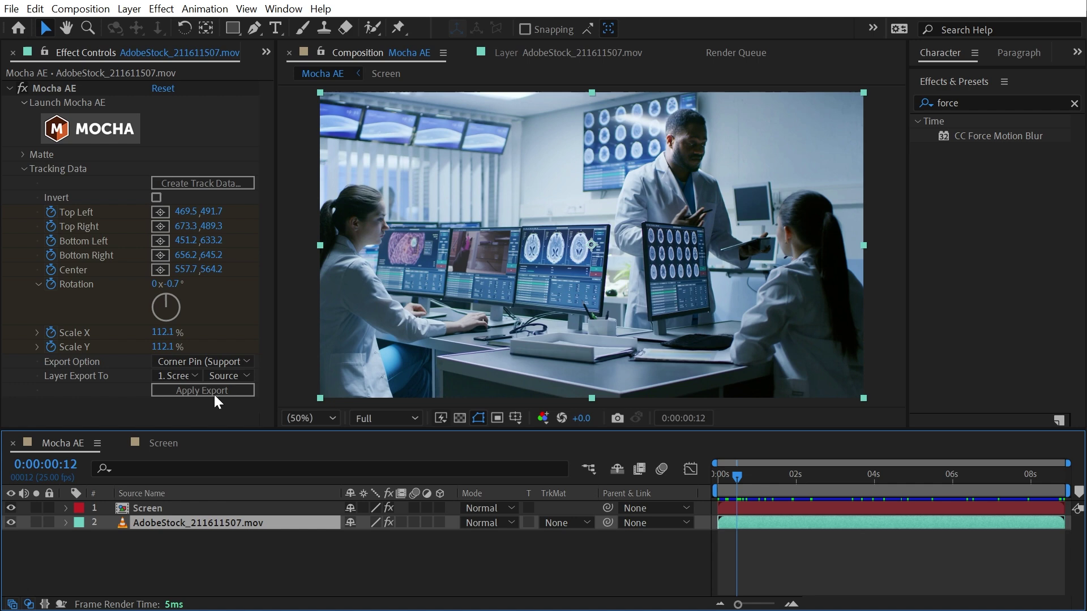
pyautogui.click(167, 389)
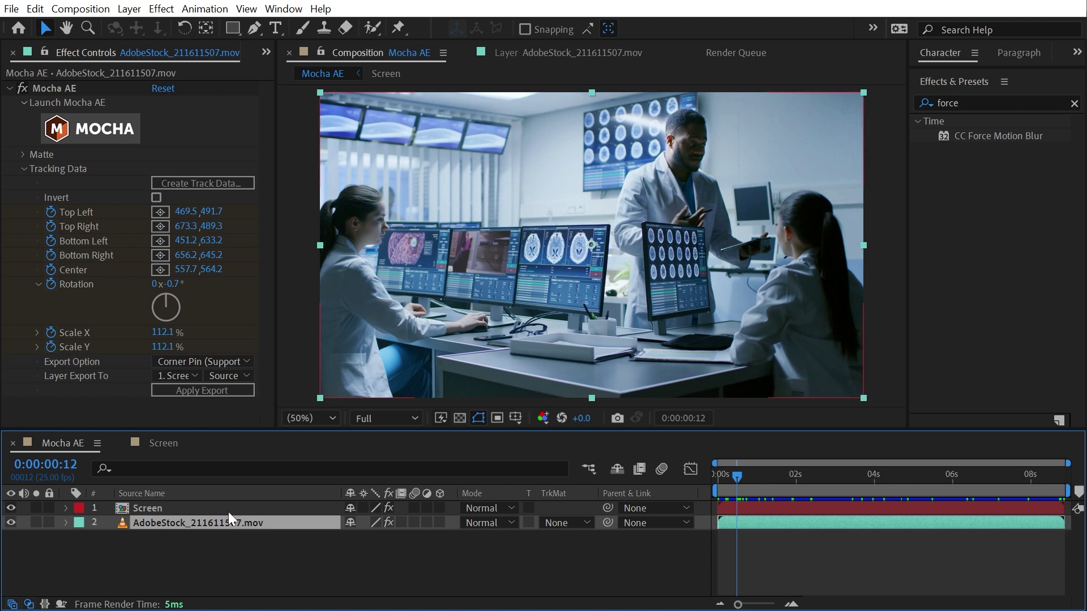
# - Duplicate the Screen layer and delete the Corner Pin on the copy, Screen 2
pyautogui.click(160, 508)
pyautogui.hotkey('ctrl', 'd')
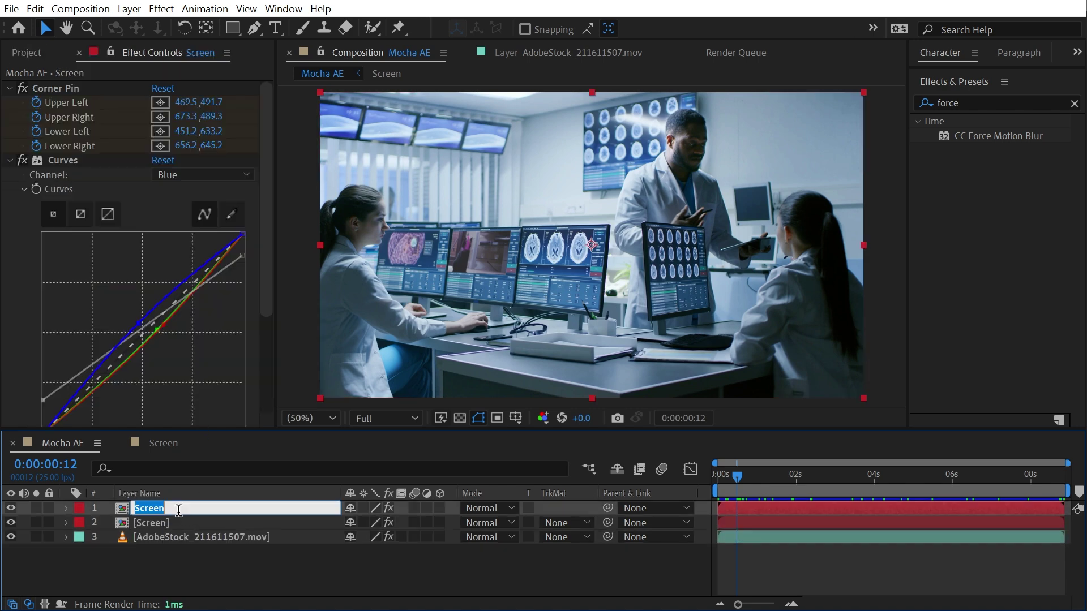
pyautogui.click(182, 538)
pyautogui.click(161, 509)
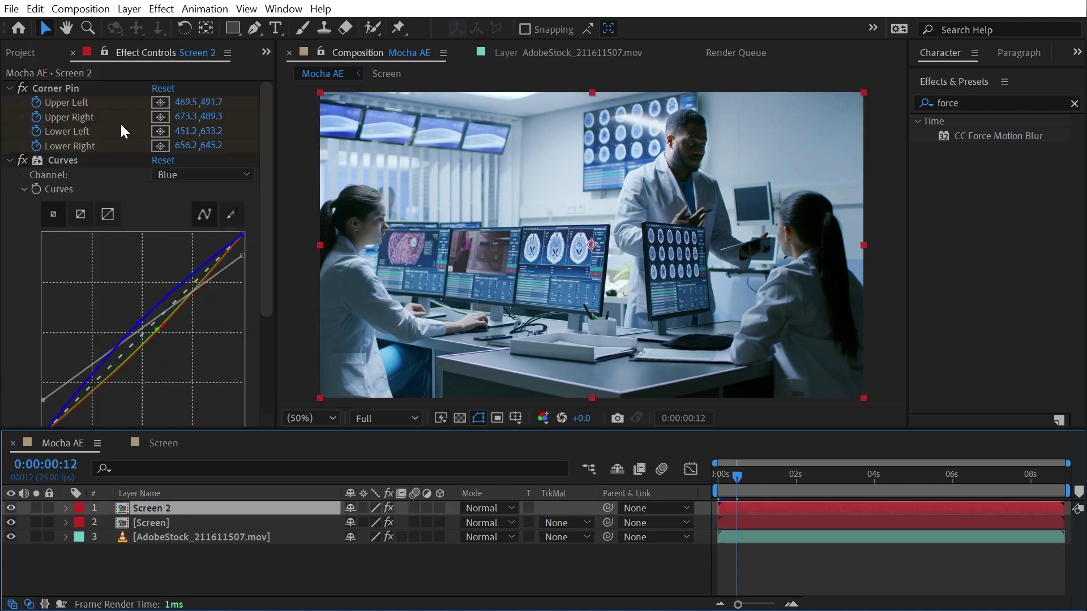
pyautogui.click(68, 88)
pyautogui.press('Delete')
# - Set Mocha AE's Layer Export To Screen 2 and apply the export
pyautogui.click(162, 541)
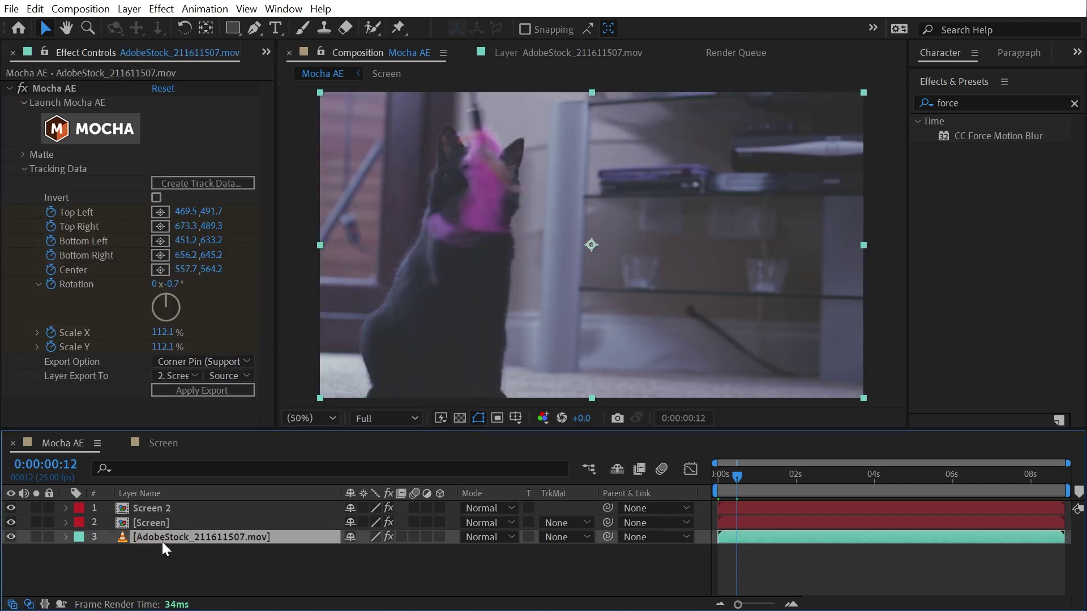
pyautogui.click(176, 376)
pyautogui.click(212, 415)
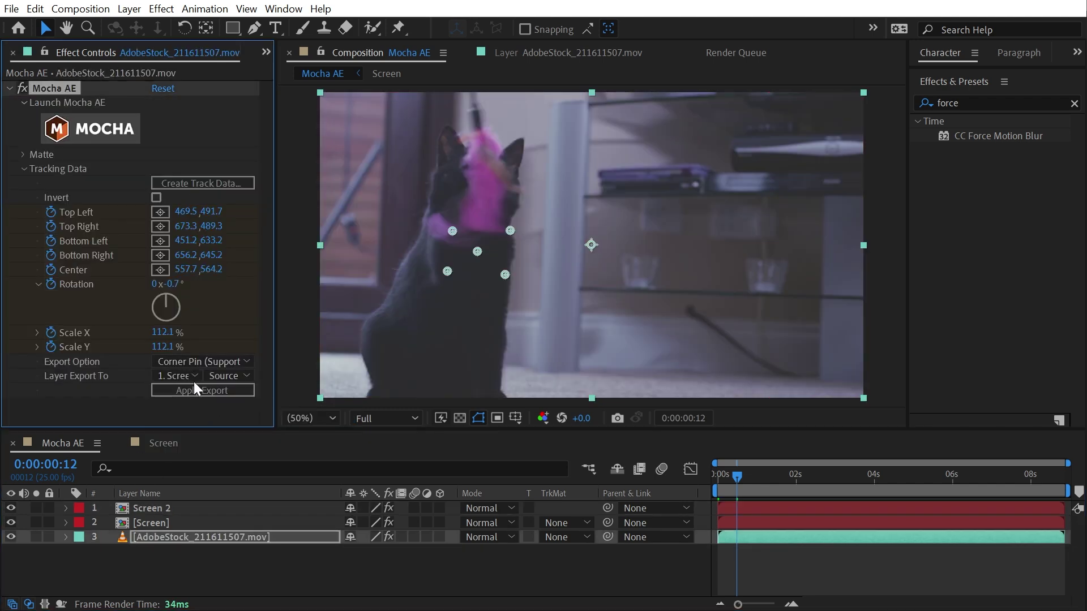
pyautogui.click(191, 389)
# - Hide the original Screen layer and reveal Screen 2's keyframed tracking properties at 100% zoom
pyautogui.click(185, 507)
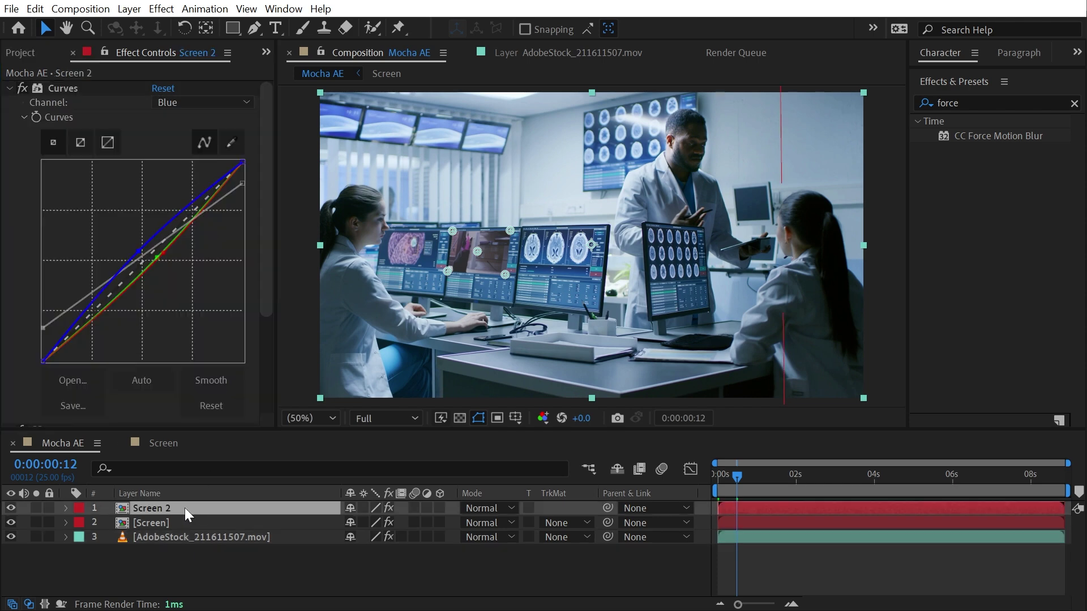
pyautogui.click(11, 524)
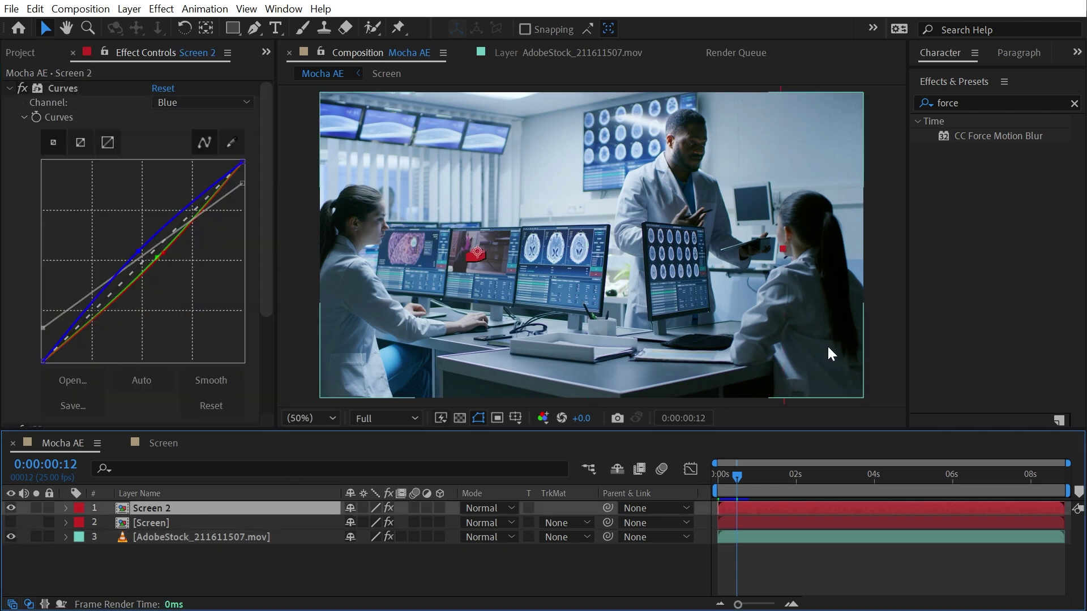
pyautogui.press('/')
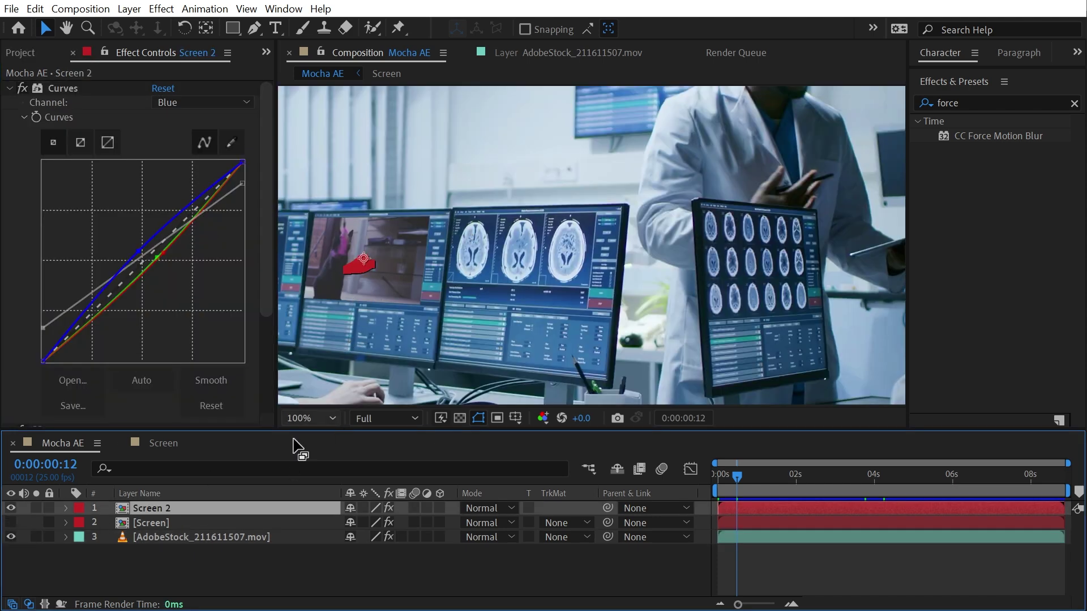
pyautogui.press('u')
pyautogui.scroll(-3, 156, 544)
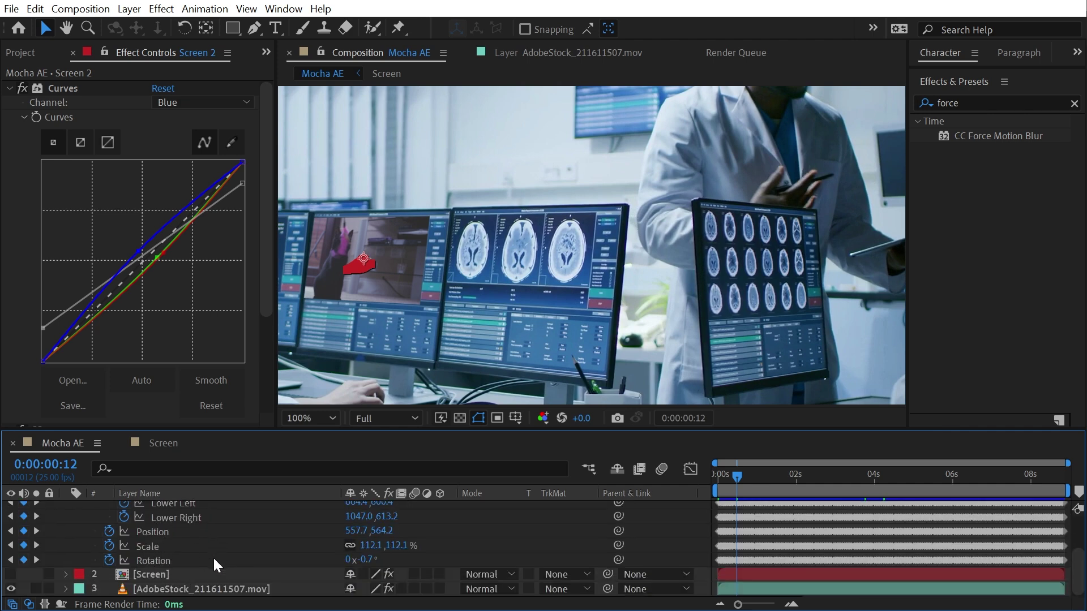
pyautogui.scroll(4, 213, 556)
# - Zoom into the monitor and scrub through time to review Screen 2's track
pyautogui.press('z')
pyautogui.click(337, 264)
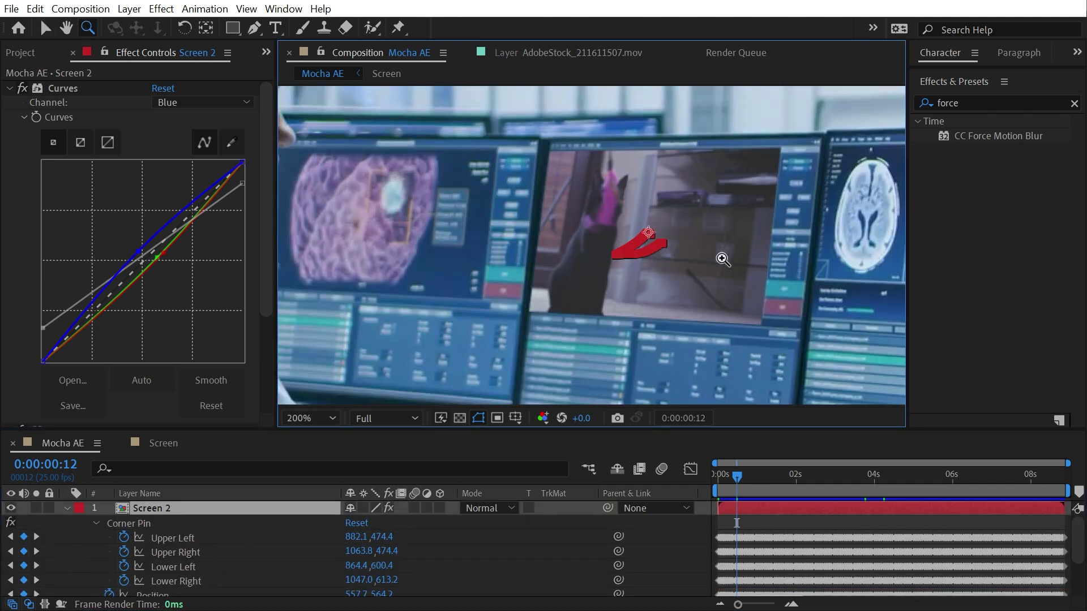
pyautogui.press('v')
pyautogui.moveTo(783, 481); pyautogui.dragTo(950, 479)
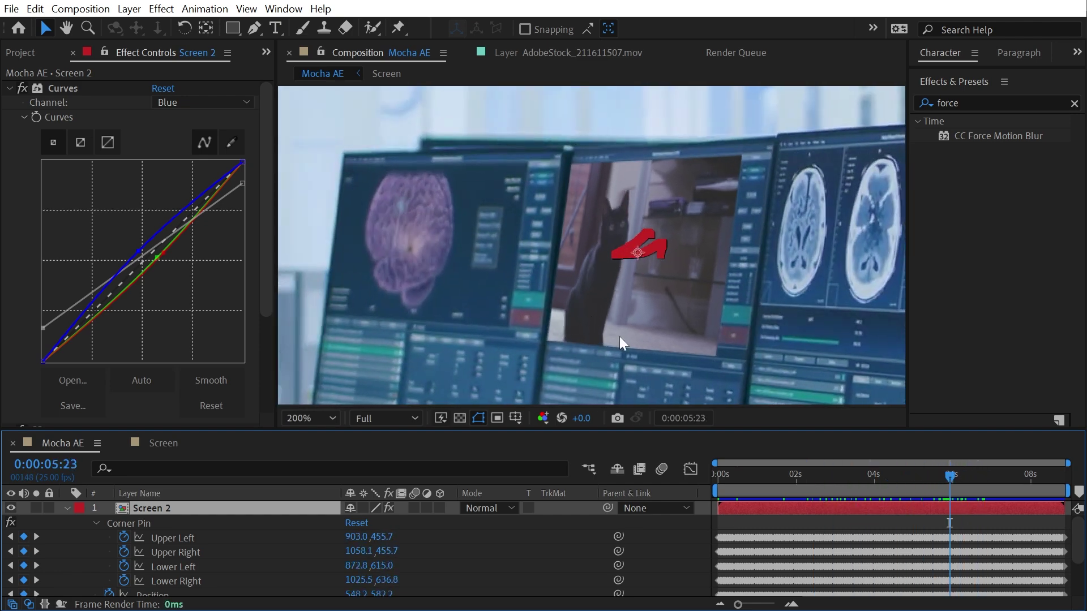
pyautogui.press('h')
pyautogui.moveTo(732, 285); pyautogui.dragTo(591, 269)
pyautogui.press('v')
pyautogui.moveTo(722, 484); pyautogui.dragTo(815, 488)
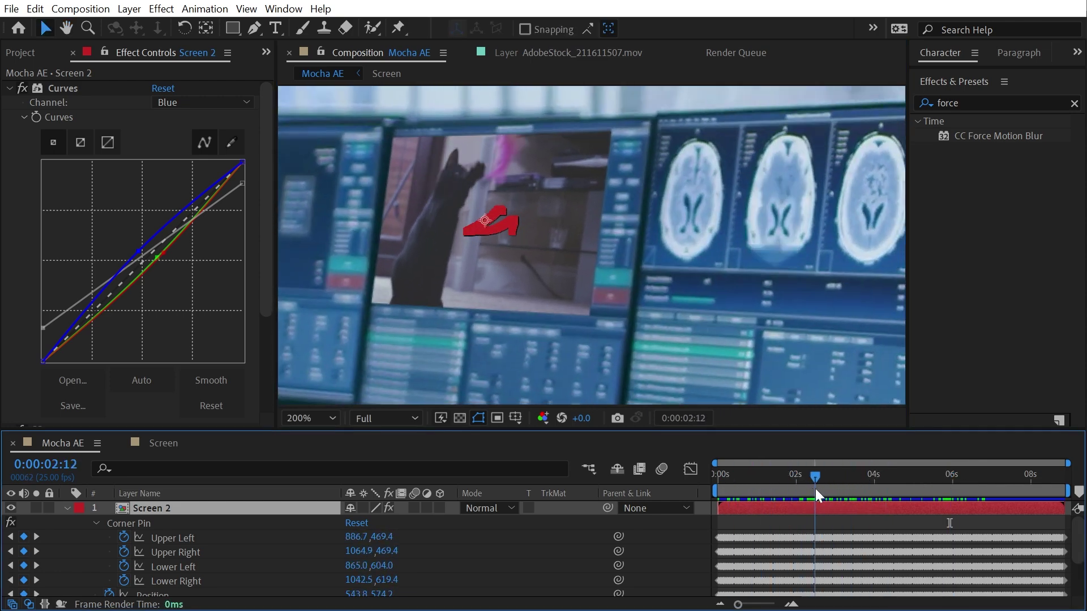
# - Enable motion blur on Screen 2 and the comp, with Shutter Angle 720° in Composition Settings
pyautogui.click(414, 508)
pyautogui.click(662, 468)
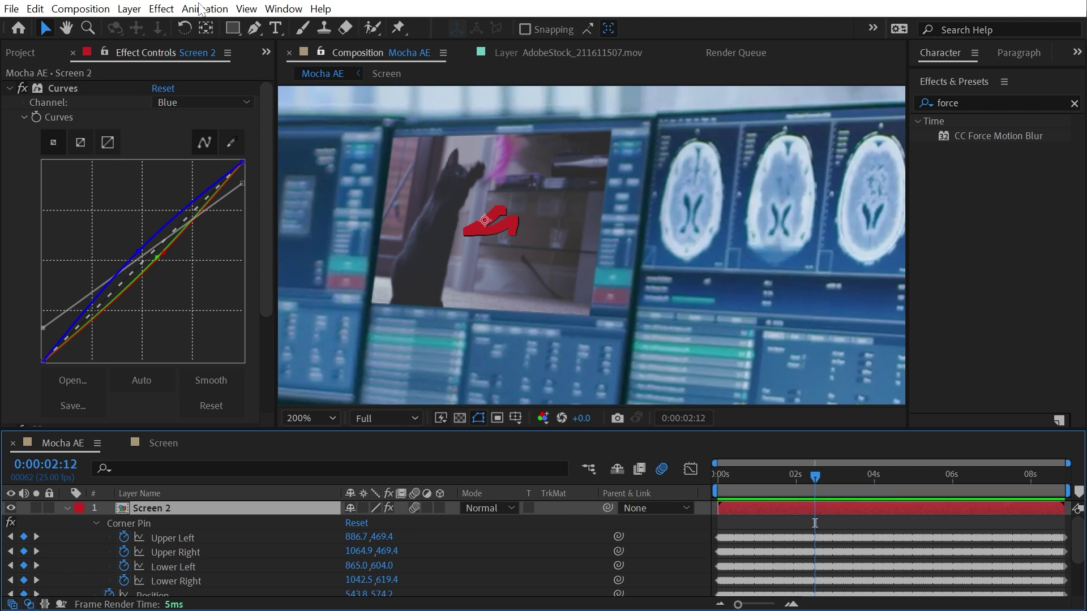
pyautogui.click(129, 8)
pyautogui.click(107, 48)
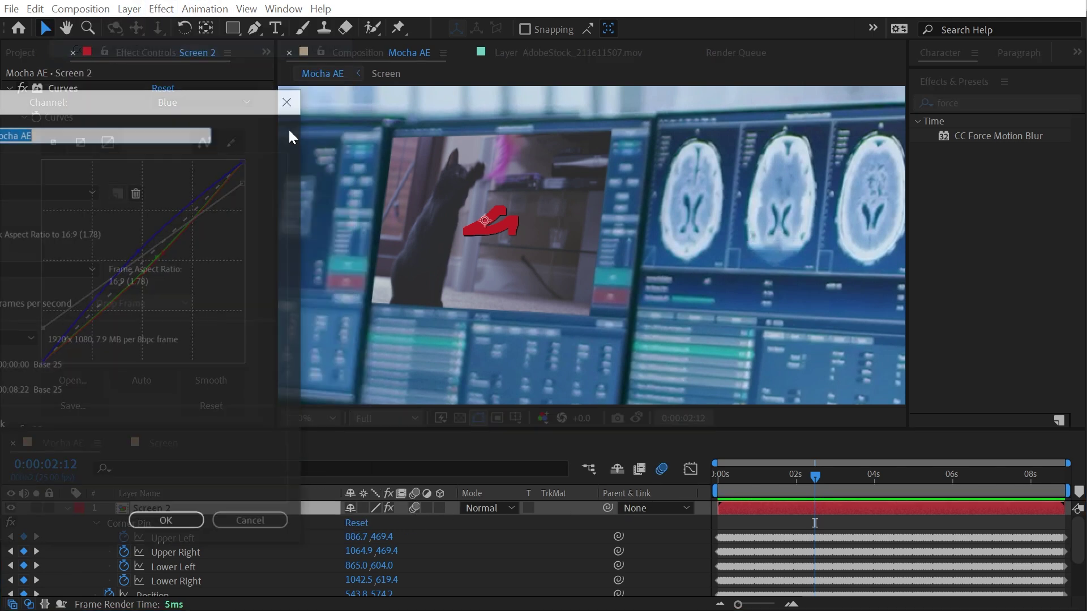
pyautogui.click(400, 177)
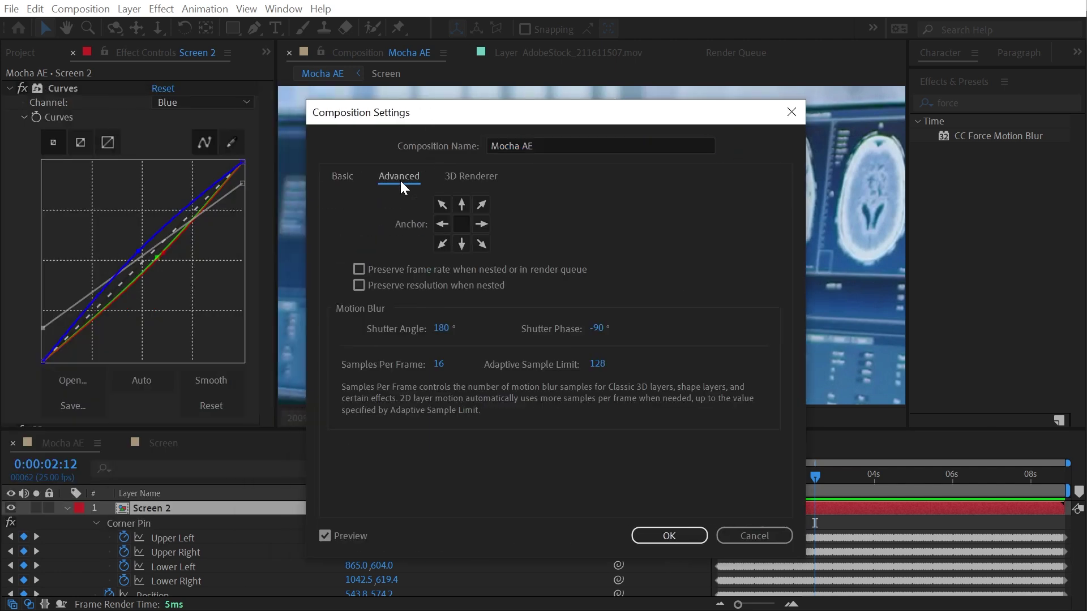
pyautogui.moveTo(451, 335); pyautogui.dragTo(949, 322)
pyautogui.moveTo(407, 119); pyautogui.dragTo(710, 123)
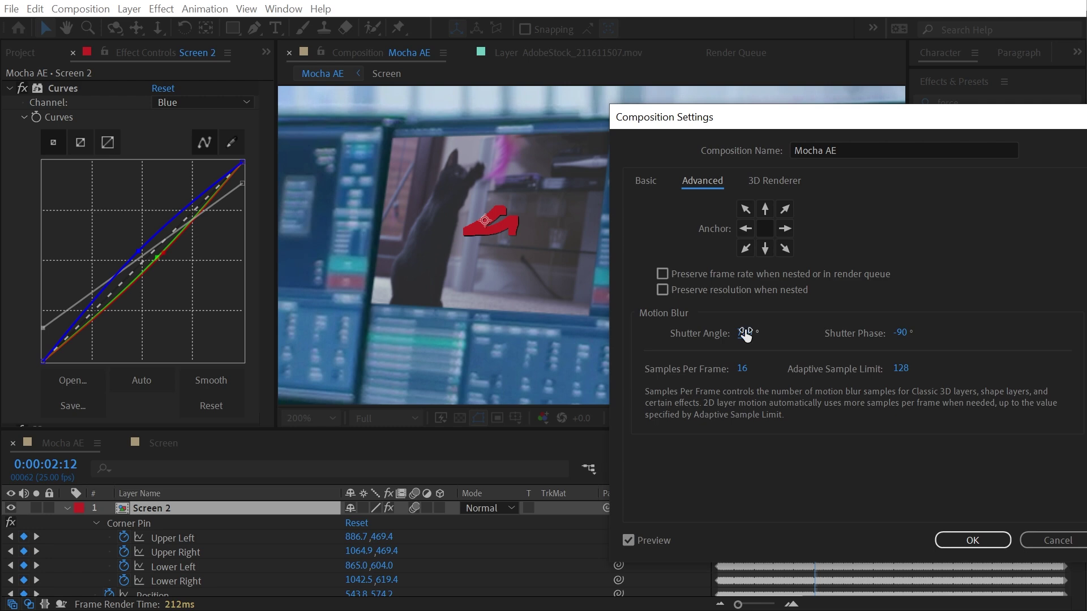
pyautogui.click(957, 539)
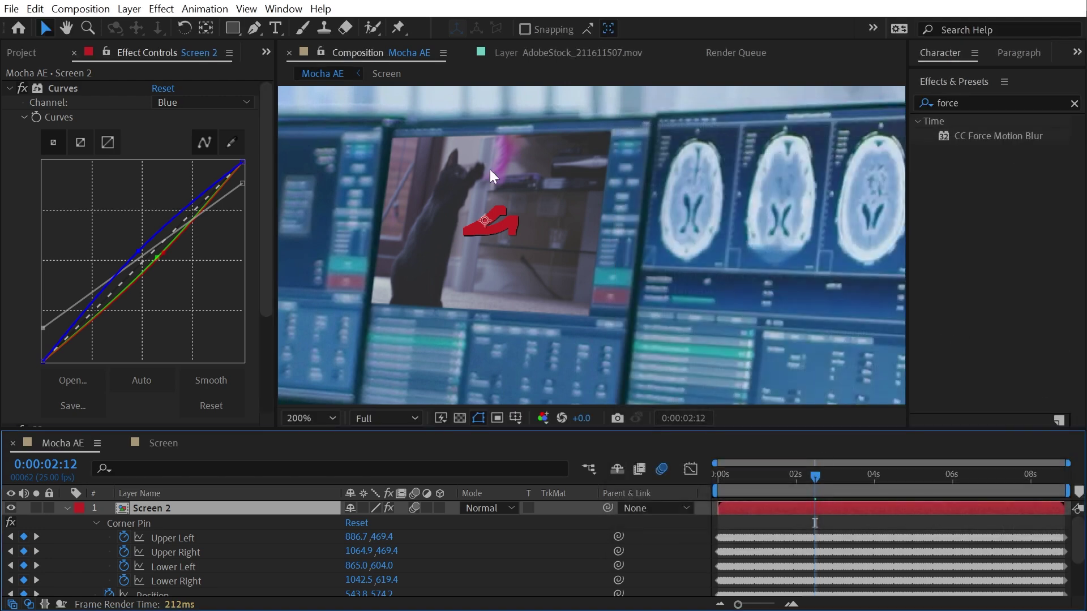
# - Zoom closer on the cat footage and make sure composition motion blur is on
pyautogui.press('.')
pyautogui.moveTo(500, 181); pyautogui.dragTo(628, 247)
pyautogui.press('v')
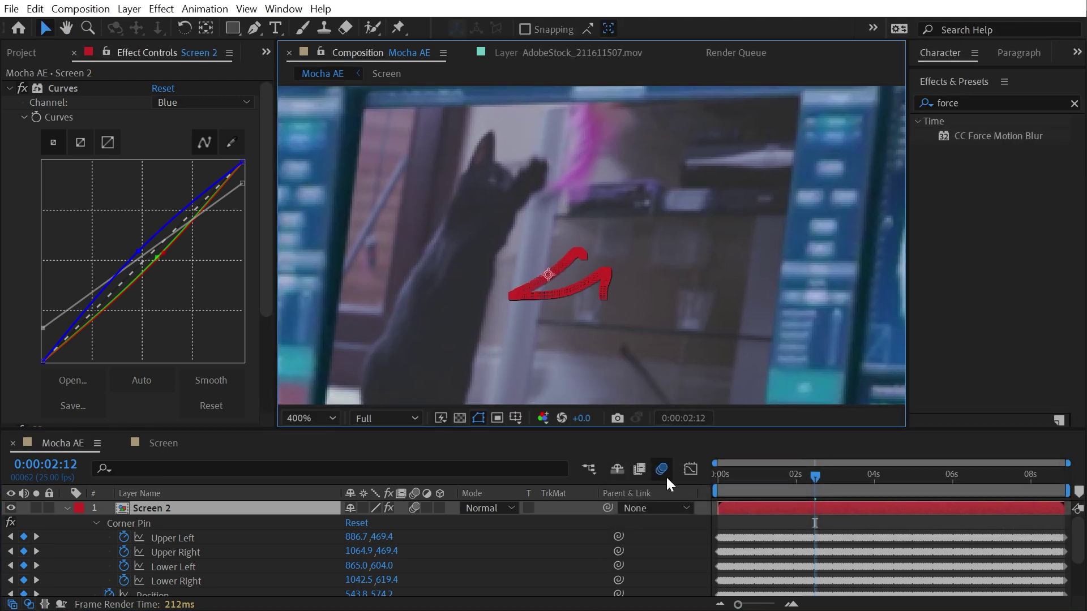
pyautogui.click(664, 474)
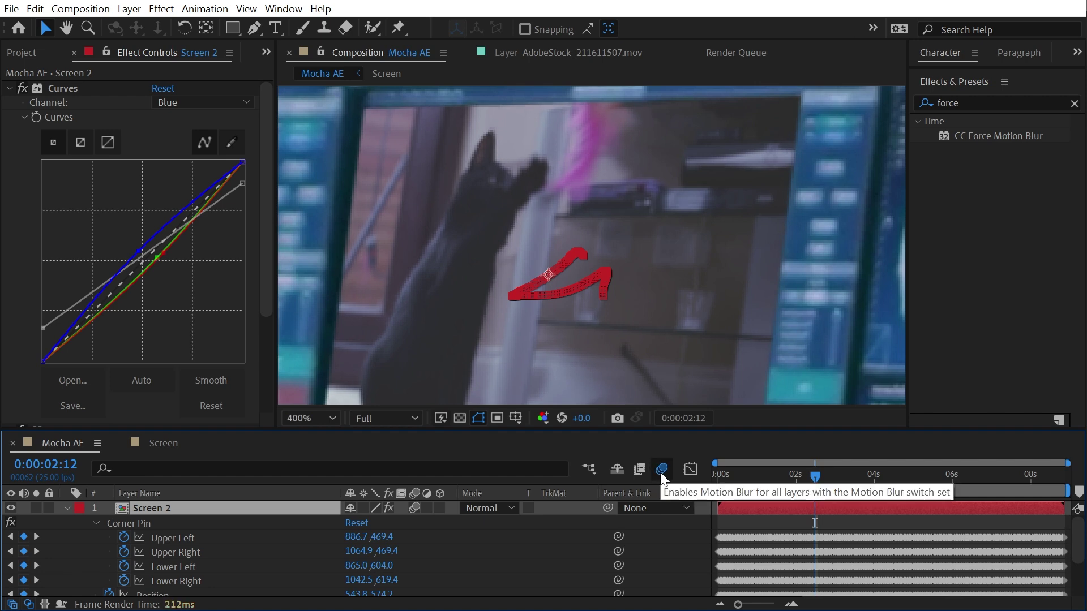
pyautogui.click(660, 471)
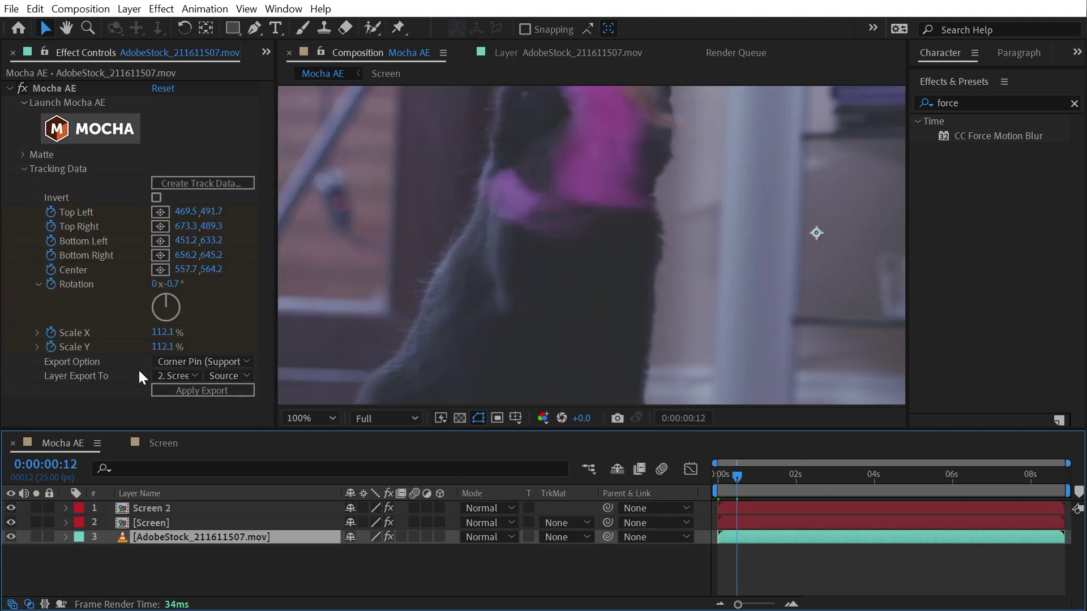
# - Export the Mocha track as a Transform onto the Screen 2 layer
pyautogui.click(183, 362)
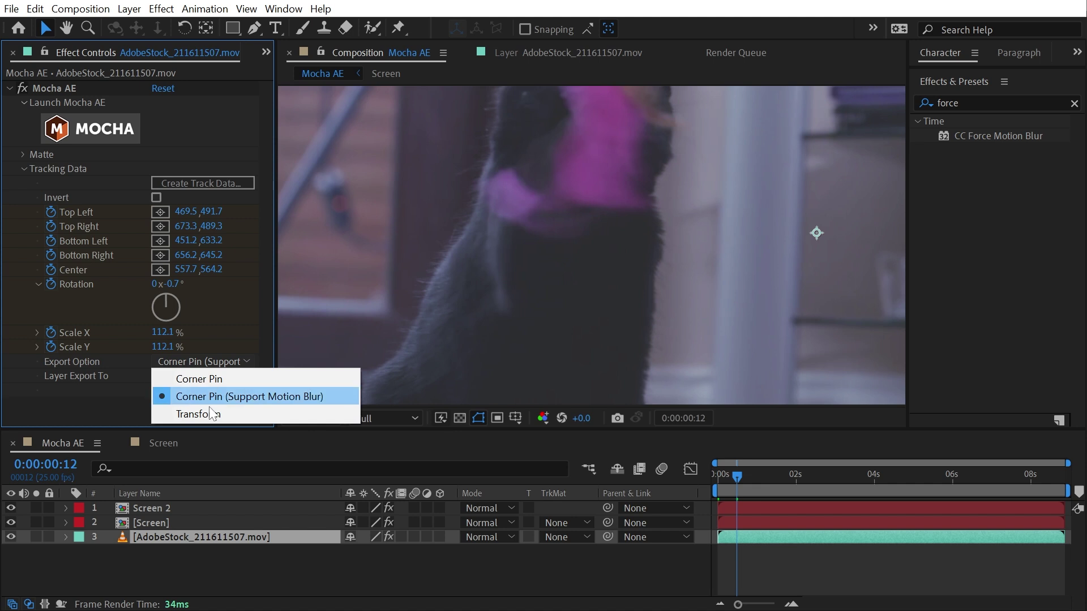
pyautogui.click(212, 413)
pyautogui.click(177, 376)
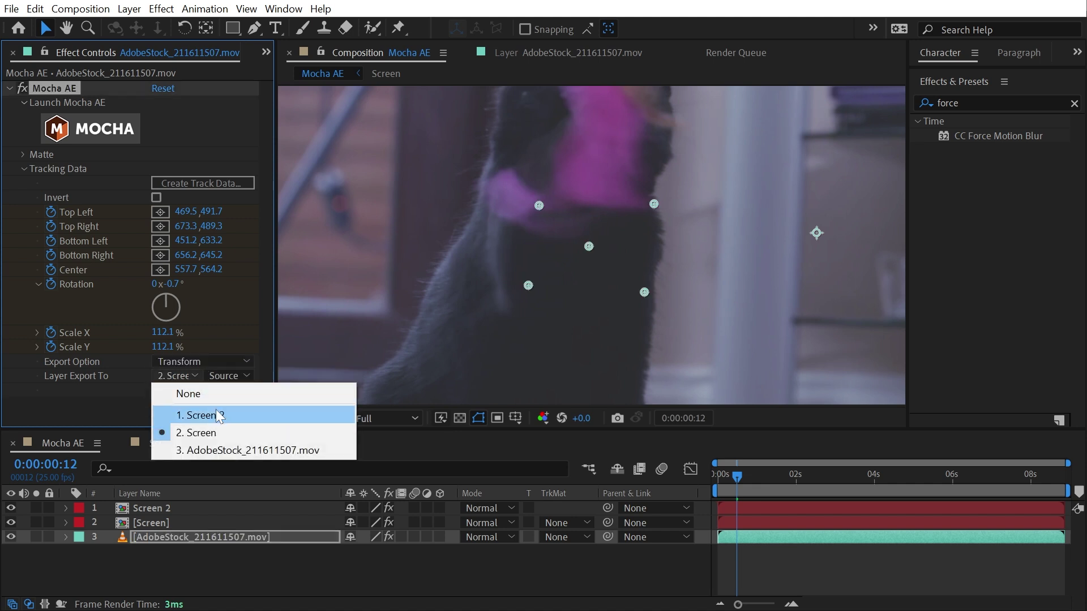
pyautogui.click(217, 414)
# - Hide the original Screen layer and scrub the shot to check Screen 2 follows the monitor
pyautogui.click(99, 508)
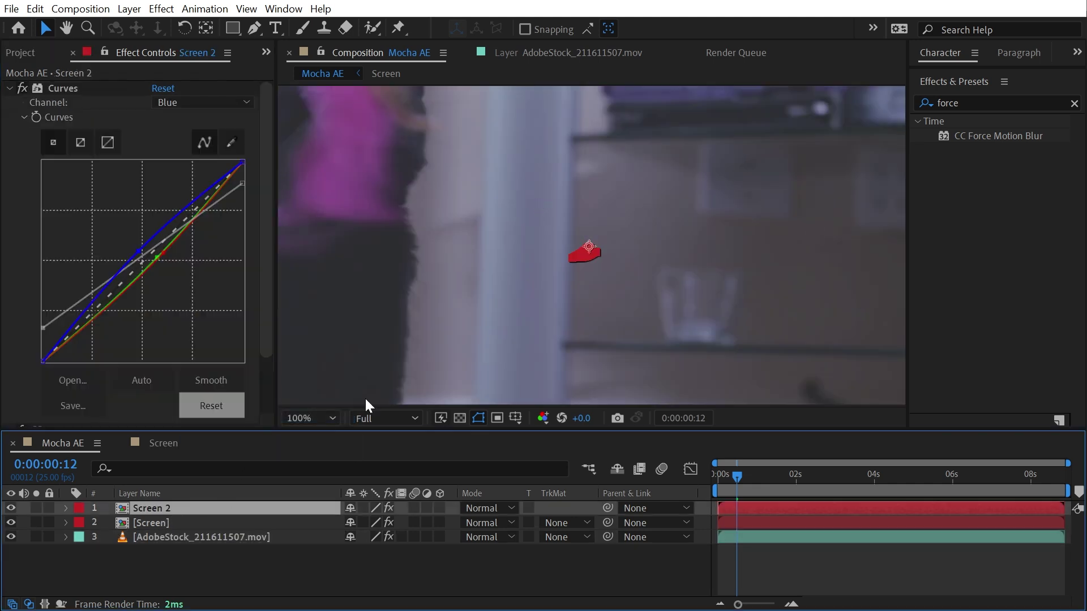
pyautogui.scroll(-4, 609, 239)
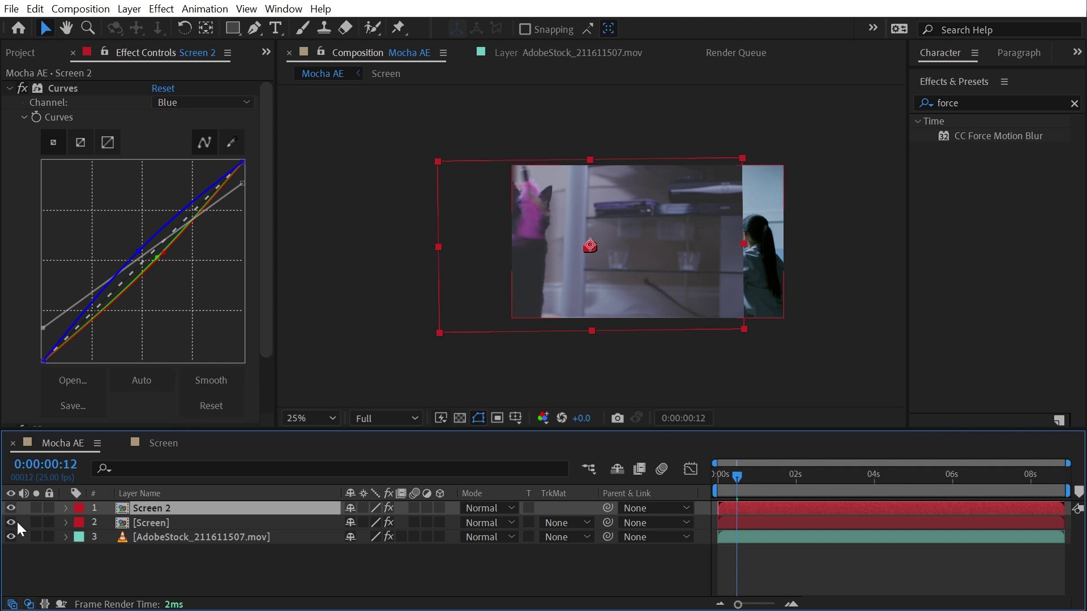
pyautogui.click(10, 523)
pyautogui.moveTo(730, 485); pyautogui.dragTo(851, 540)
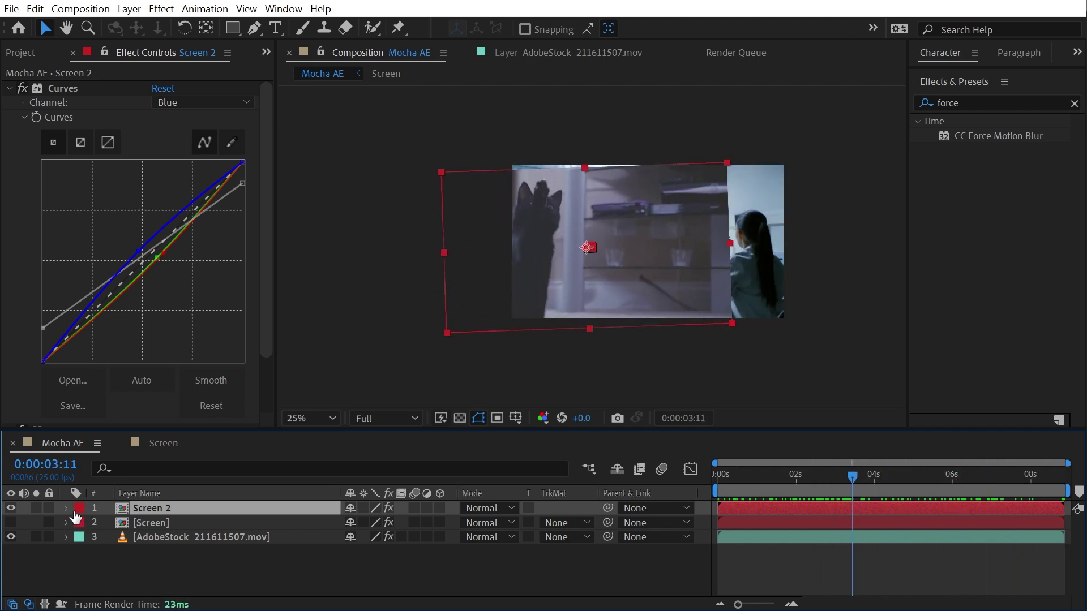
# - Delete the Screen 2 duplicate and make the Screen layer visible again
pyautogui.press('Delete')
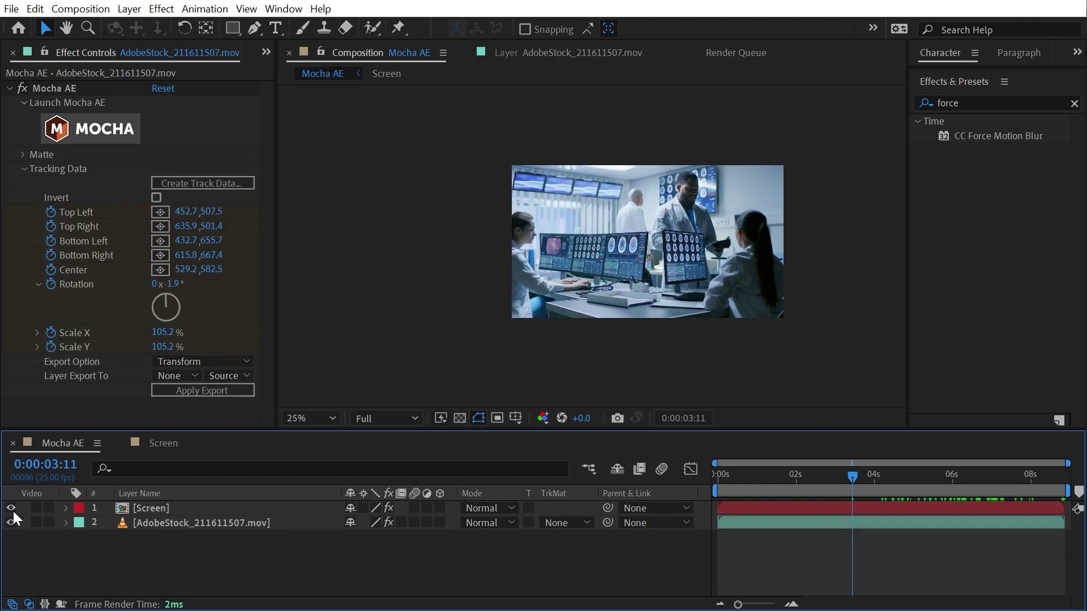
pyautogui.click(11, 508)
# - Expand the Mocha AE Matte settings and enable View Matte to show the white quad
pyautogui.click(66, 169)
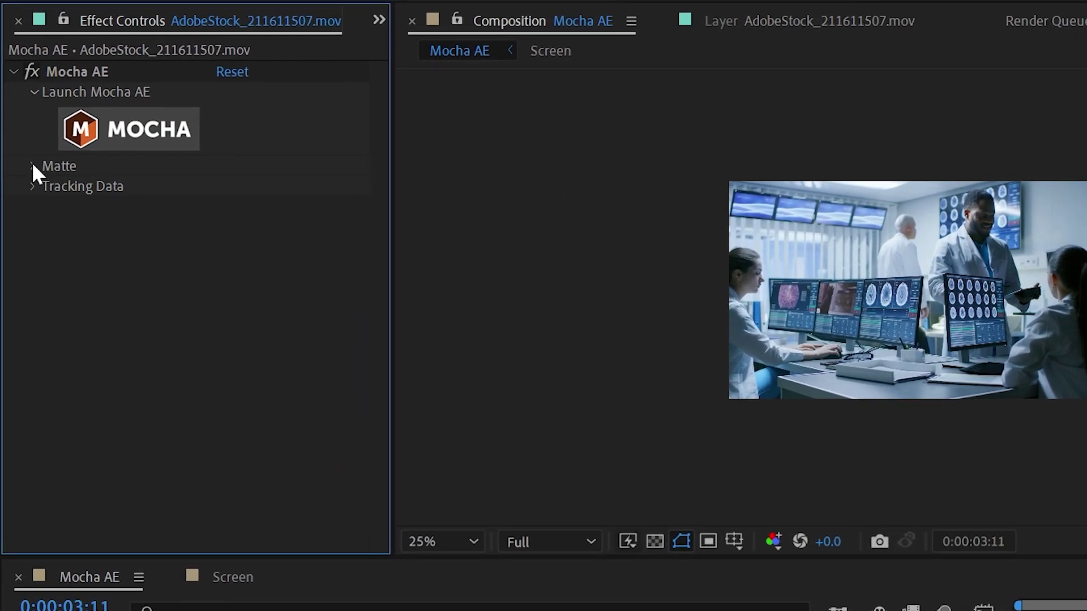
pyautogui.click(22, 155)
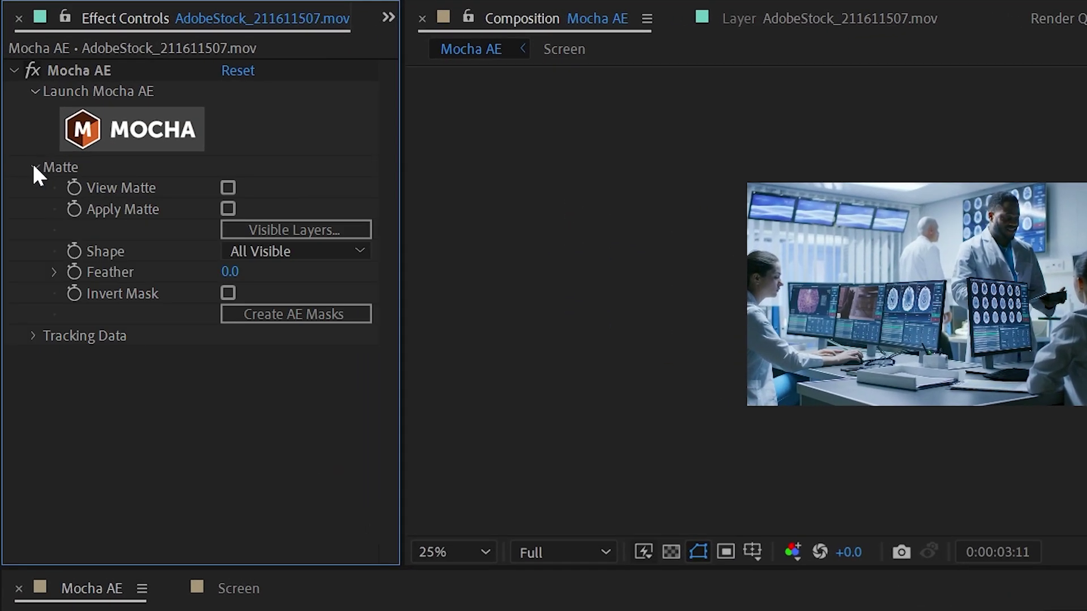
pyautogui.click(227, 187)
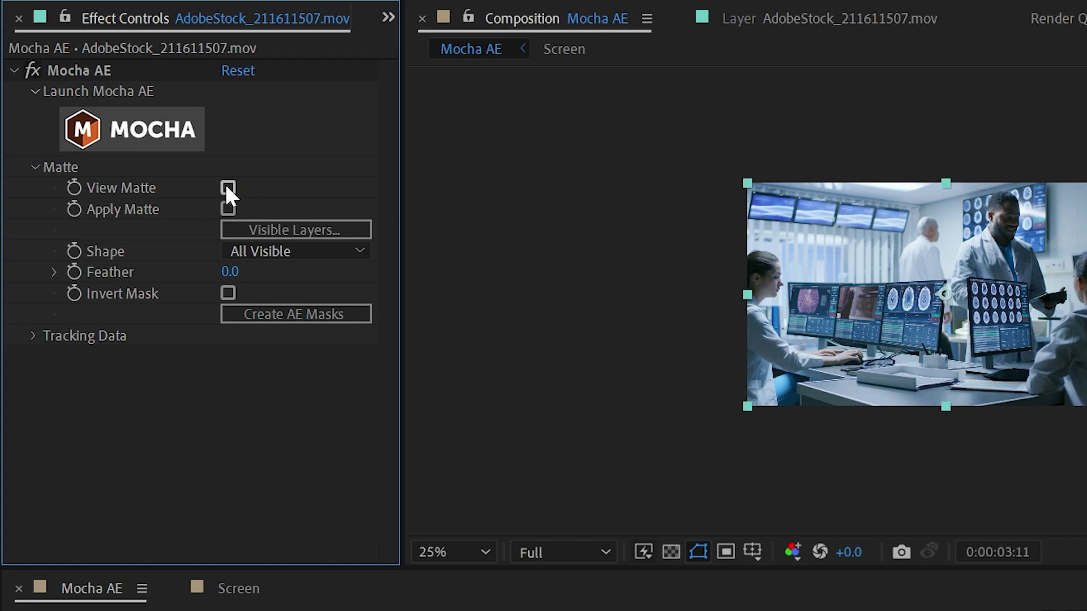
pyautogui.click(227, 187)
pyautogui.scroll(2, 850, 339)
pyautogui.scroll(2, 859, 407)
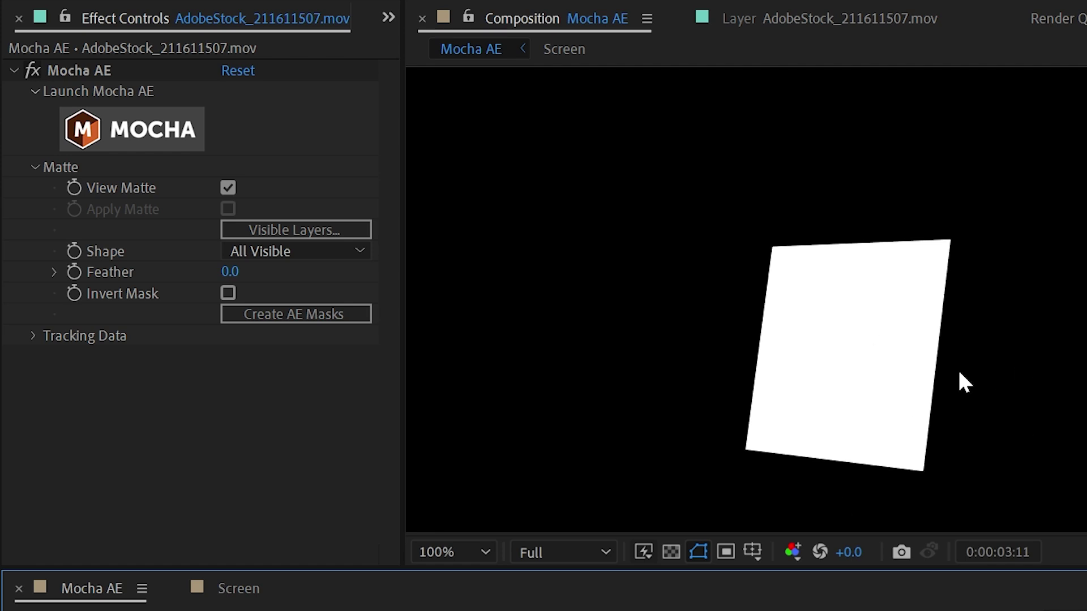
pyautogui.click(229, 187)
pyautogui.click(228, 188)
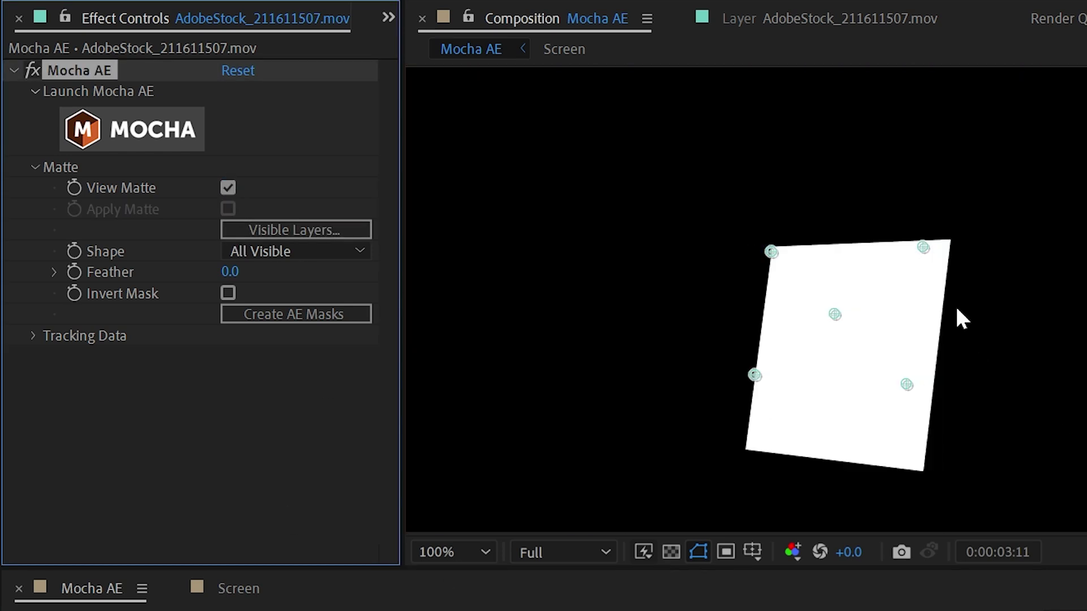
pyautogui.click(125, 125)
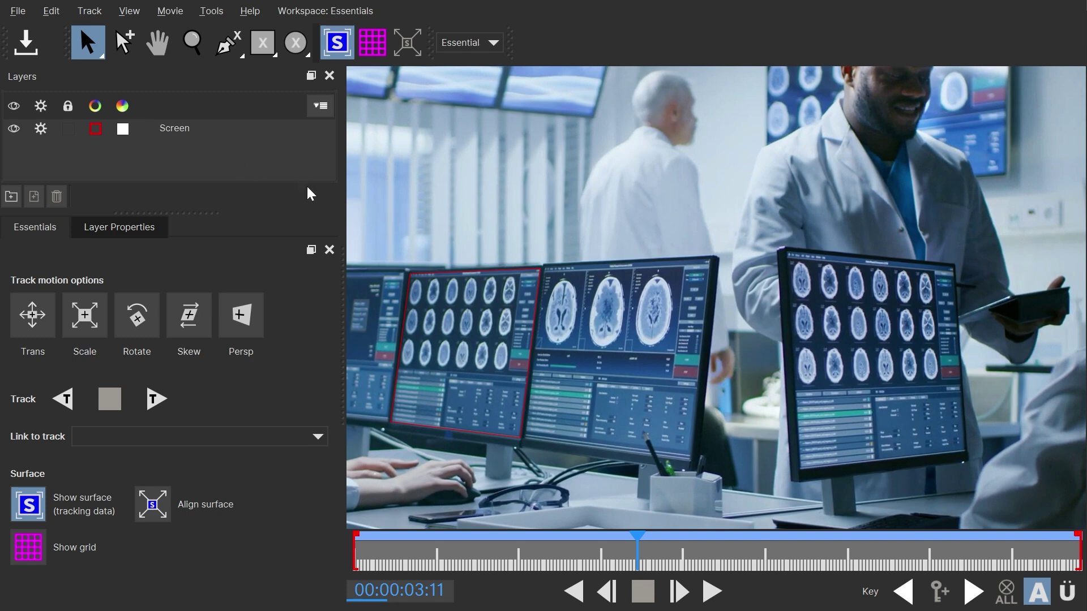
pyautogui.press('x')
pyautogui.moveTo(629, 365); pyautogui.dragTo(905, 477)
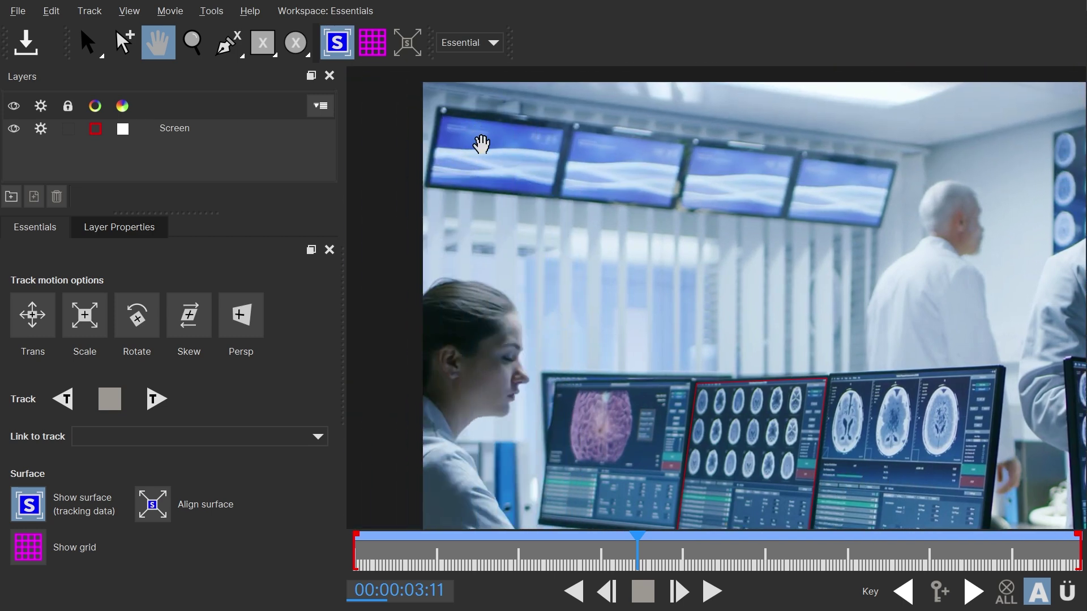
pyautogui.moveTo(922, 368); pyautogui.dragTo(522, 348)
pyautogui.press('z')
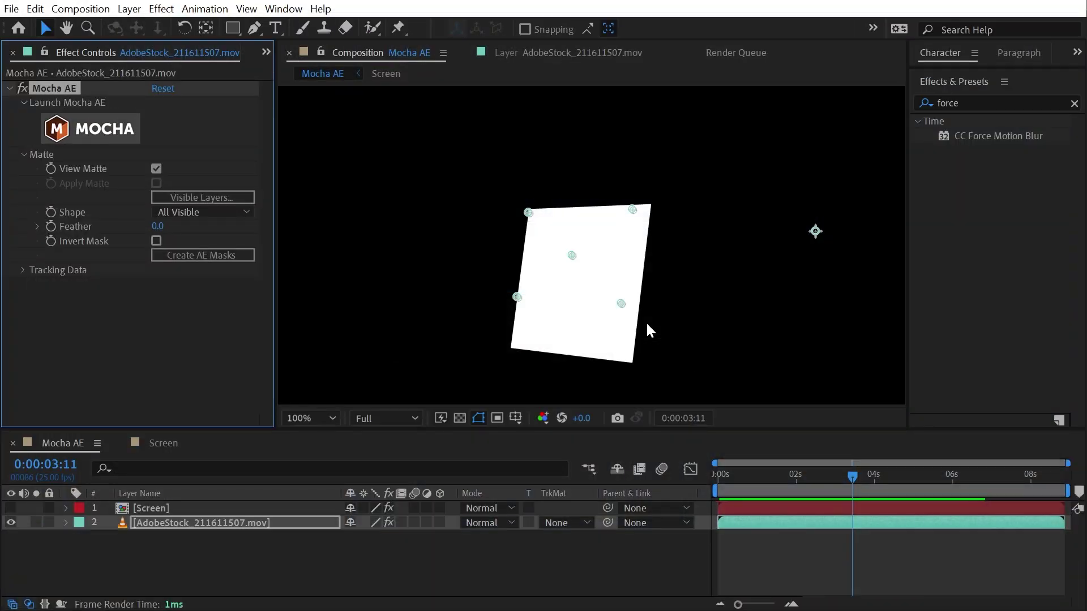
# - Leave Mocha, undo the feather and invert tests, and create an AE mask from the tracked shape
pyautogui.click(202, 197)
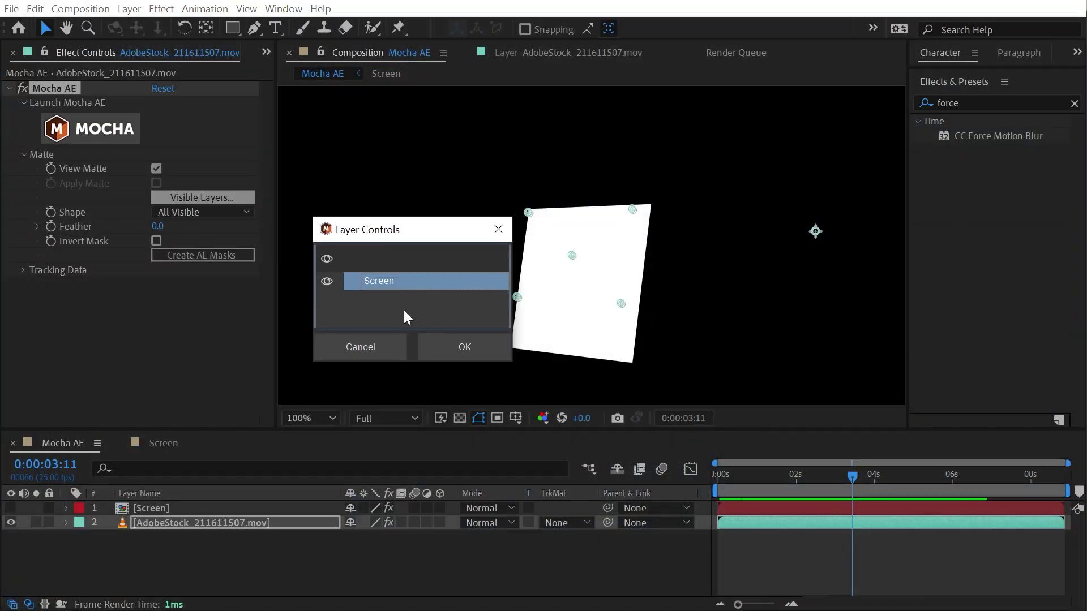
pyautogui.click(360, 348)
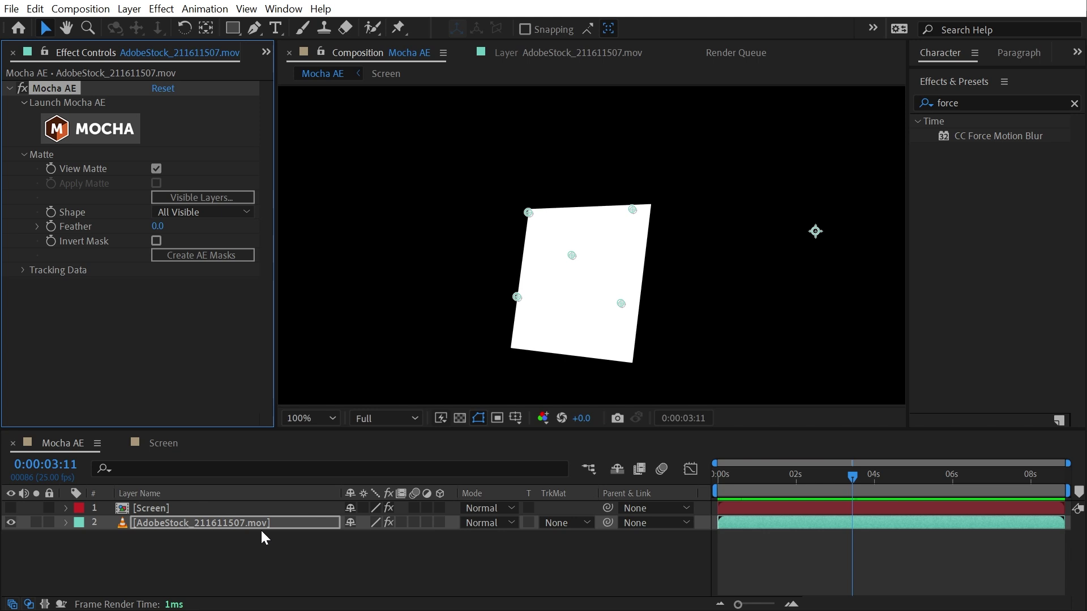
pyautogui.moveTo(158, 226); pyautogui.dragTo(176, 227)
pyautogui.click(158, 239)
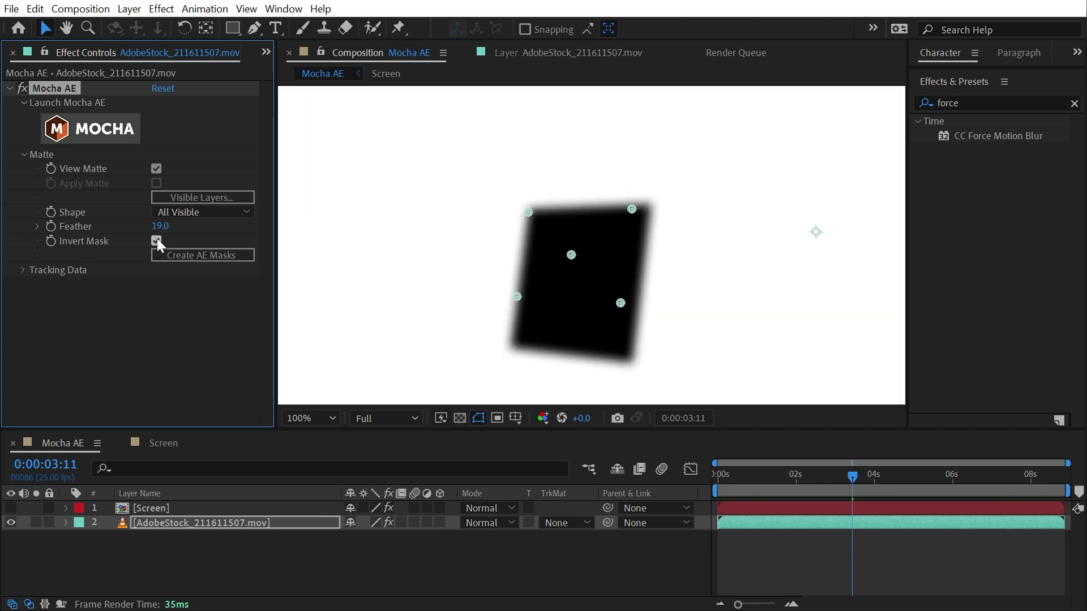
pyautogui.hotkey('ctrl', 'z')
pyautogui.hotkey('ctrl', 'z')
pyautogui.click(198, 258)
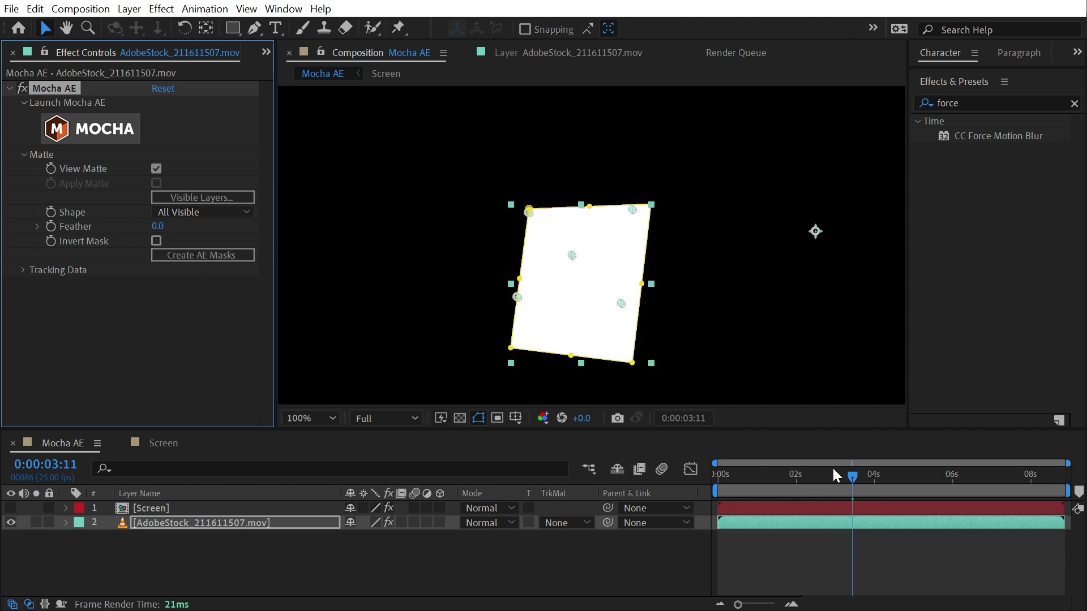
# - Select the clip's Screen mask and create a new solid named Mask
pyautogui.moveTo(834, 470); pyautogui.dragTo(703, 515)
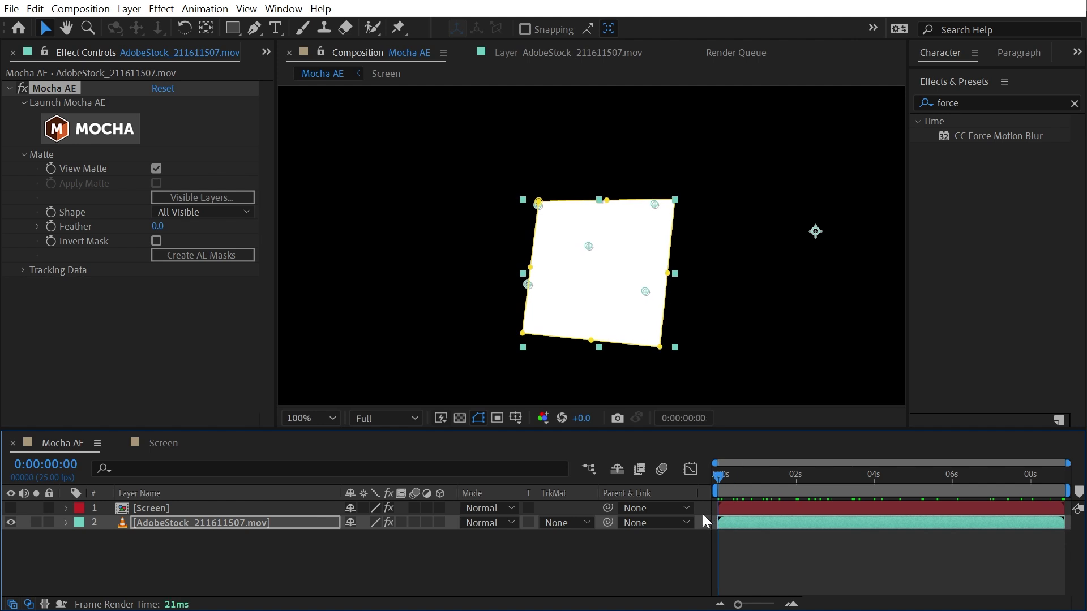
pyautogui.click(158, 528)
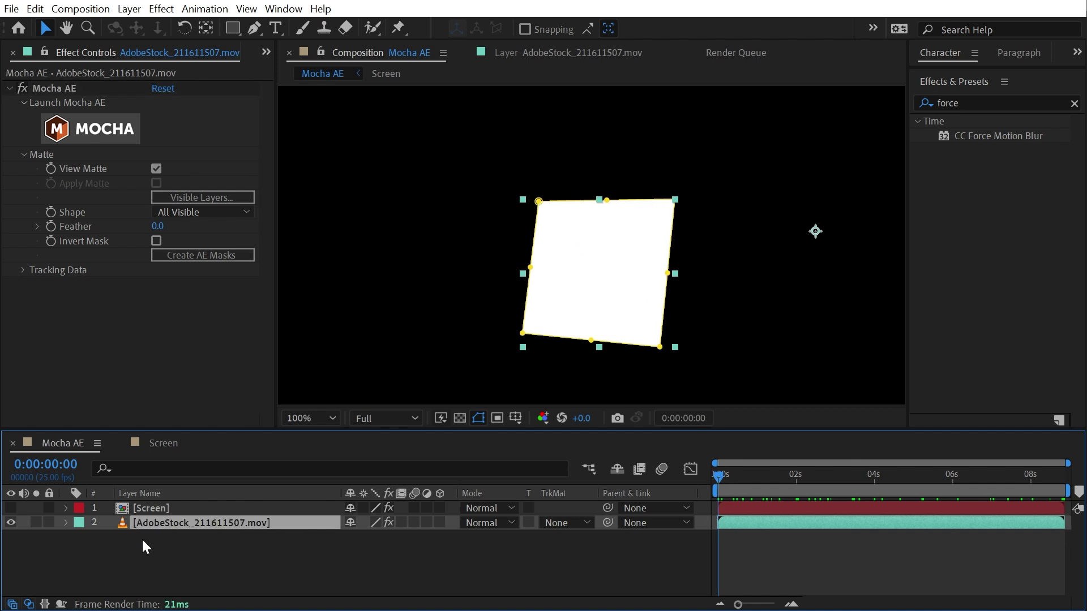
pyautogui.press('m')
pyautogui.click(145, 541)
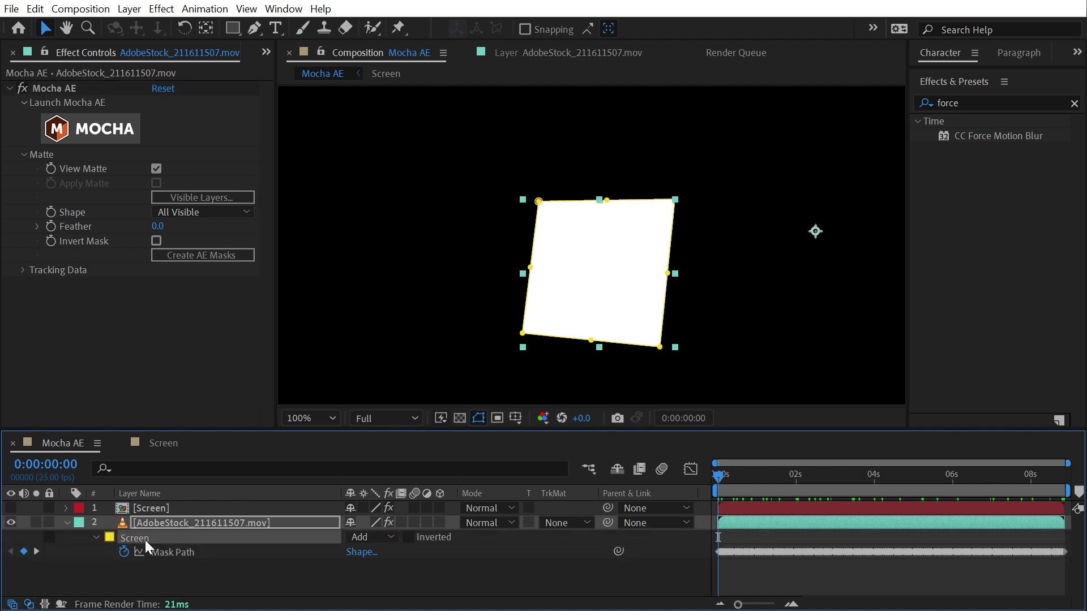
pyautogui.click(84, 557)
pyautogui.hotkey('ctrl', 'y')
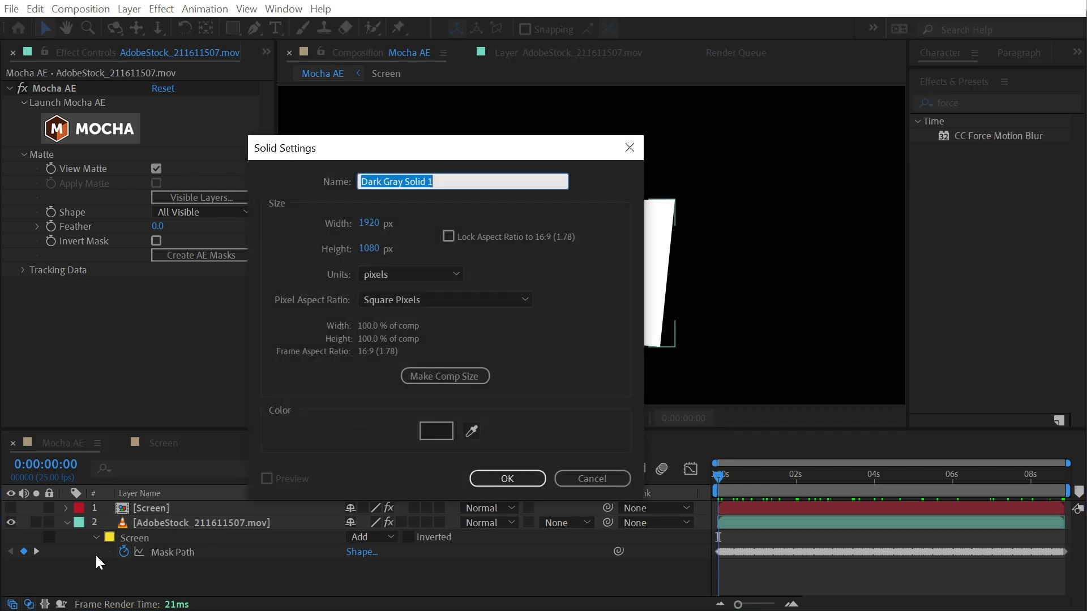
pyautogui.write('Mask')
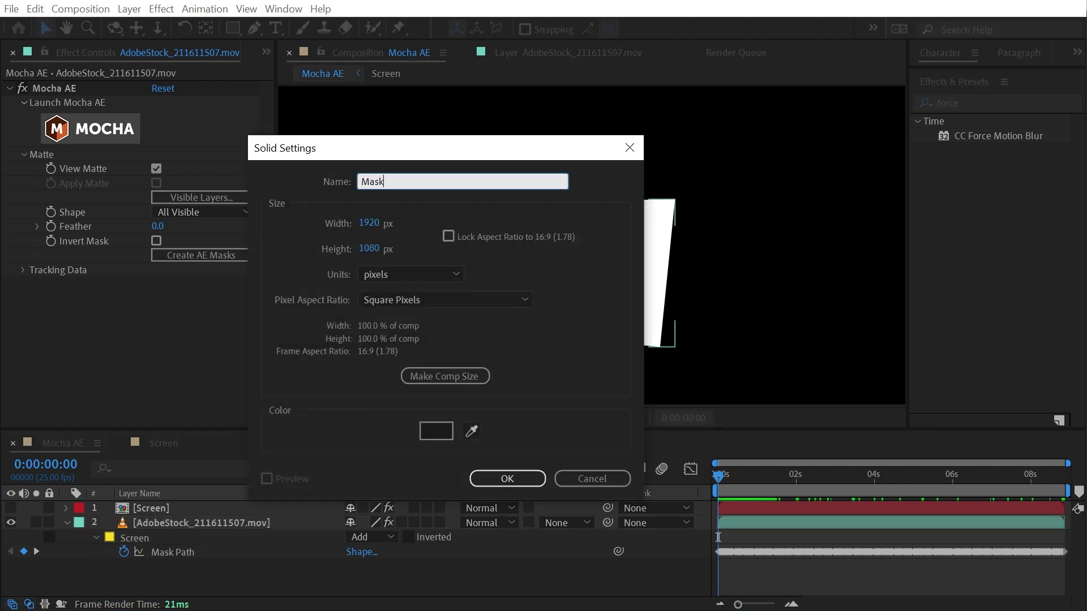
pyautogui.click(497, 481)
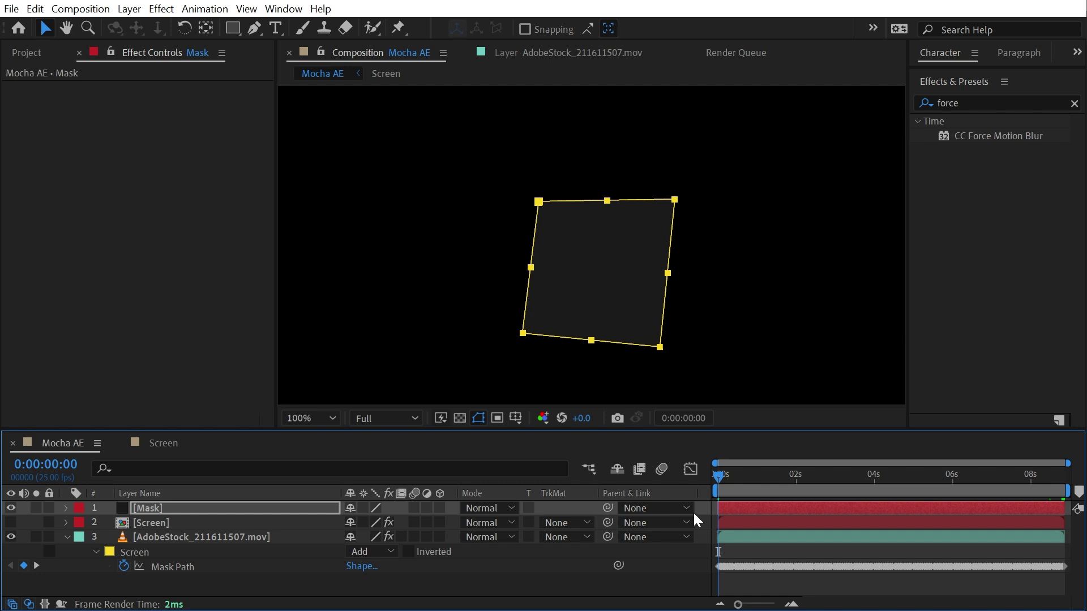
# - Set the clip's Screen mask mode to None and select the Mask solid
pyautogui.click(69, 539)
pyautogui.click(382, 552)
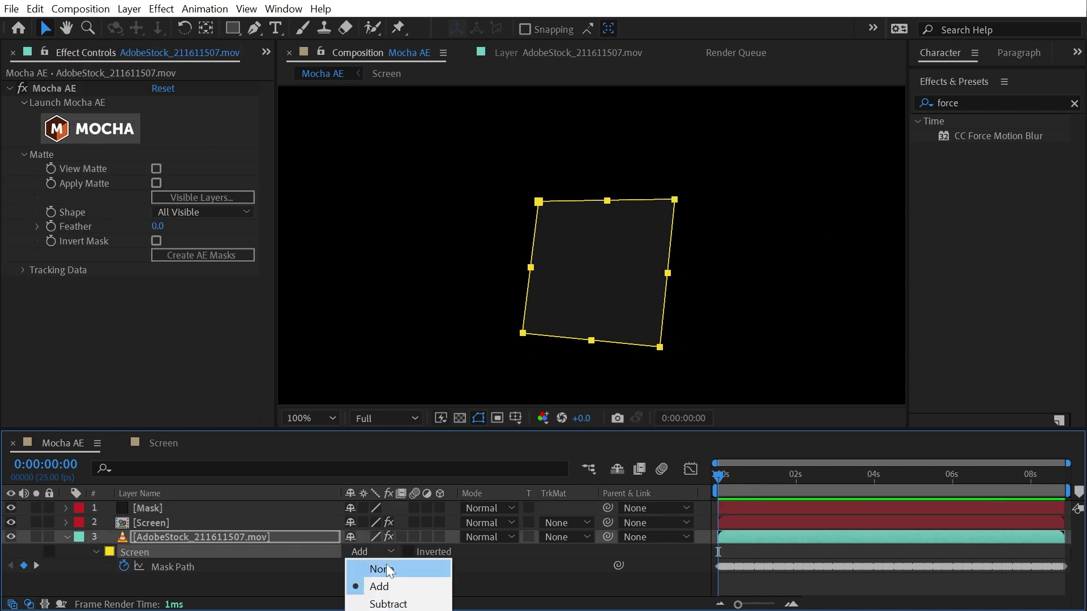
pyautogui.click(388, 569)
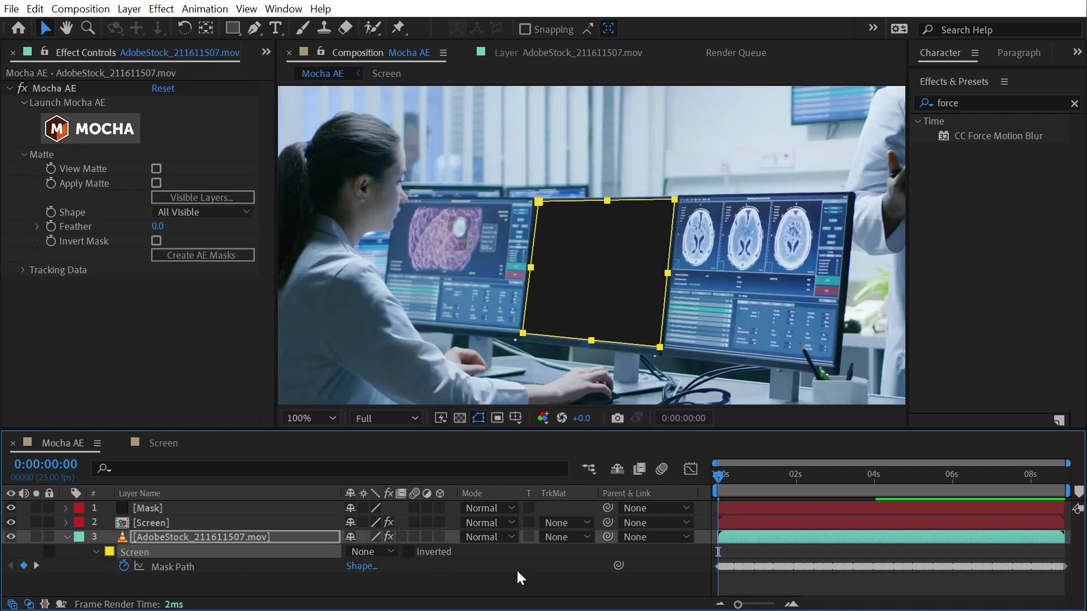
pyautogui.click(152, 508)
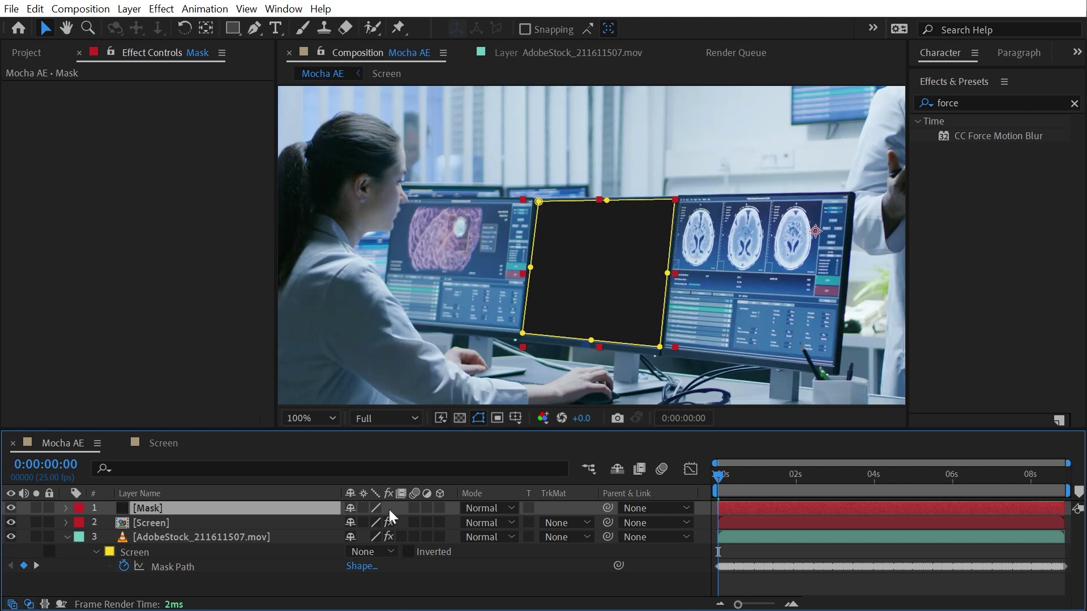
# - Make the Mask solid an adjustment layer, try then remove a Curves brighten, and fit the view
pyautogui.click(426, 508)
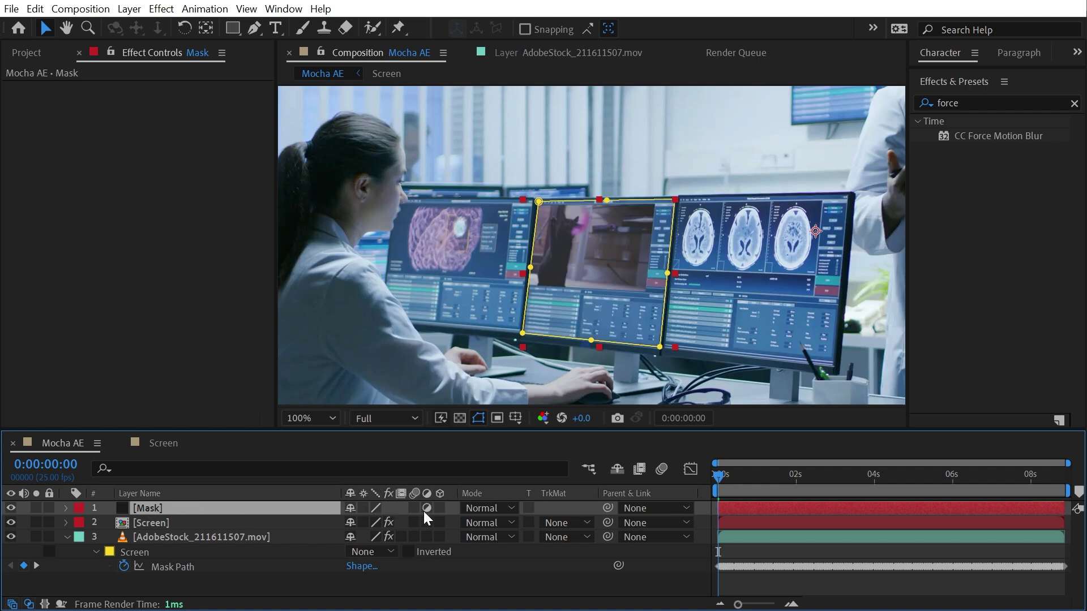
pyautogui.doubleClick(991, 102)
pyautogui.write('cy')
pyautogui.press('BackSpace')
pyautogui.write('urves')
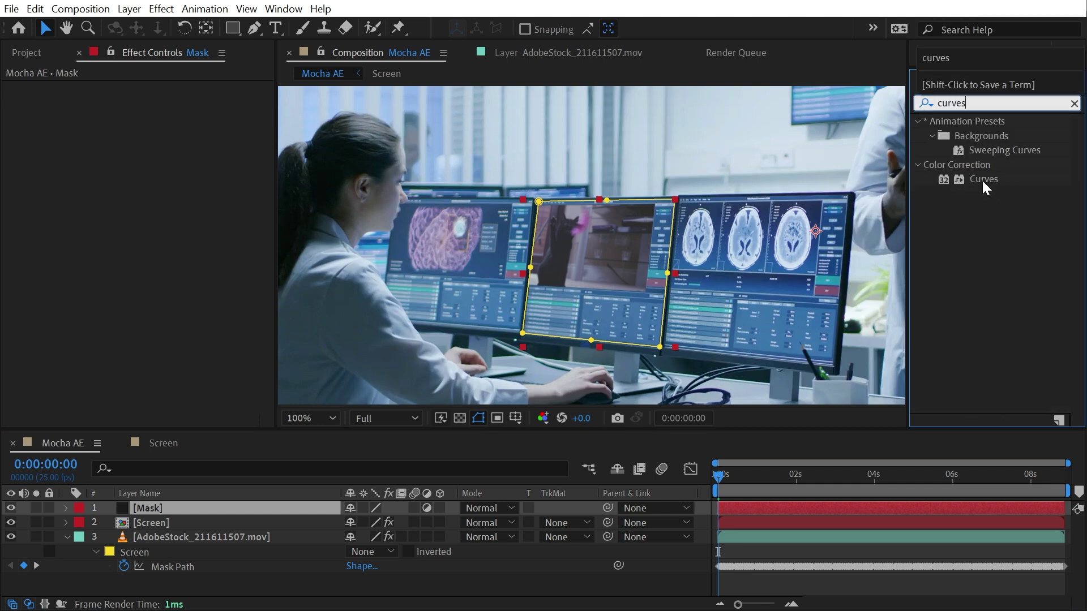
pyautogui.moveTo(982, 179); pyautogui.dragTo(355, 263)
pyautogui.moveTo(143, 263); pyautogui.dragTo(835, 575)
pyautogui.press('Delete')
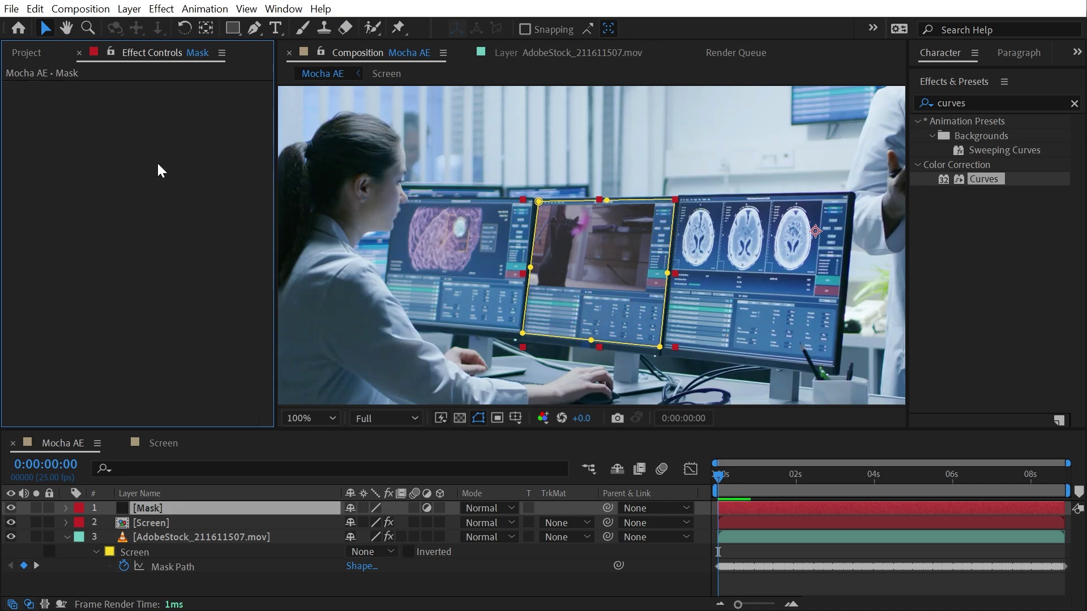
pyautogui.moveTo(722, 475); pyautogui.dragTo(570, 510)
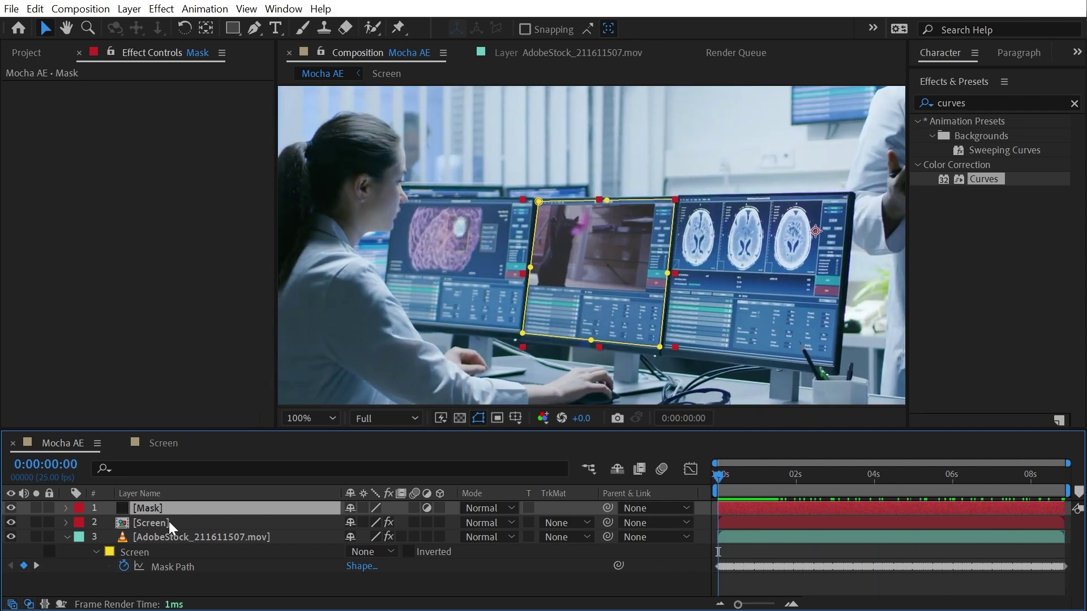
pyautogui.hotkey('shift', '/')
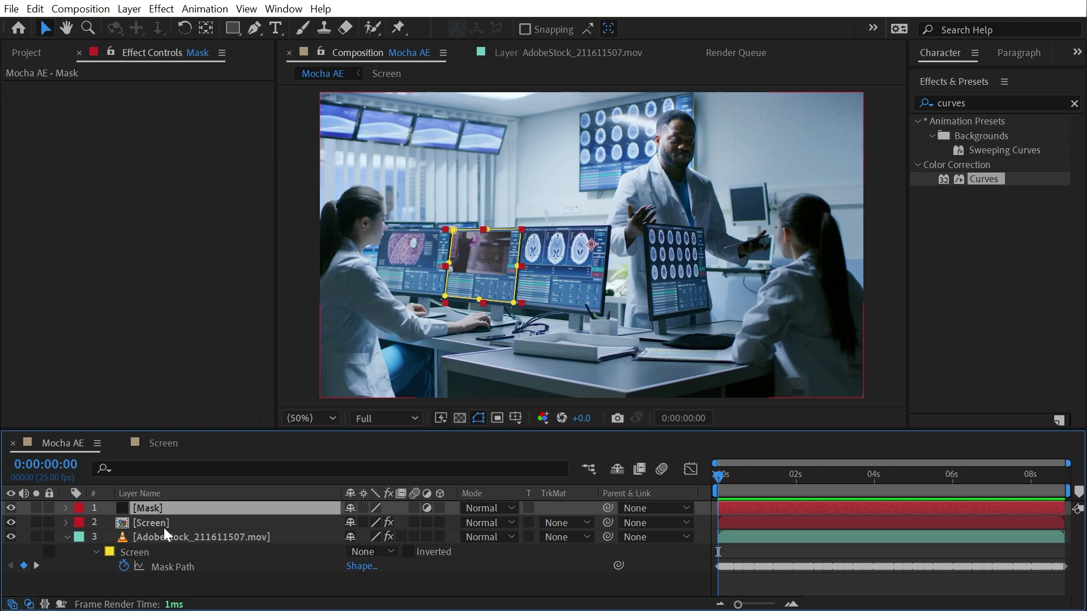
pyautogui.click(164, 528)
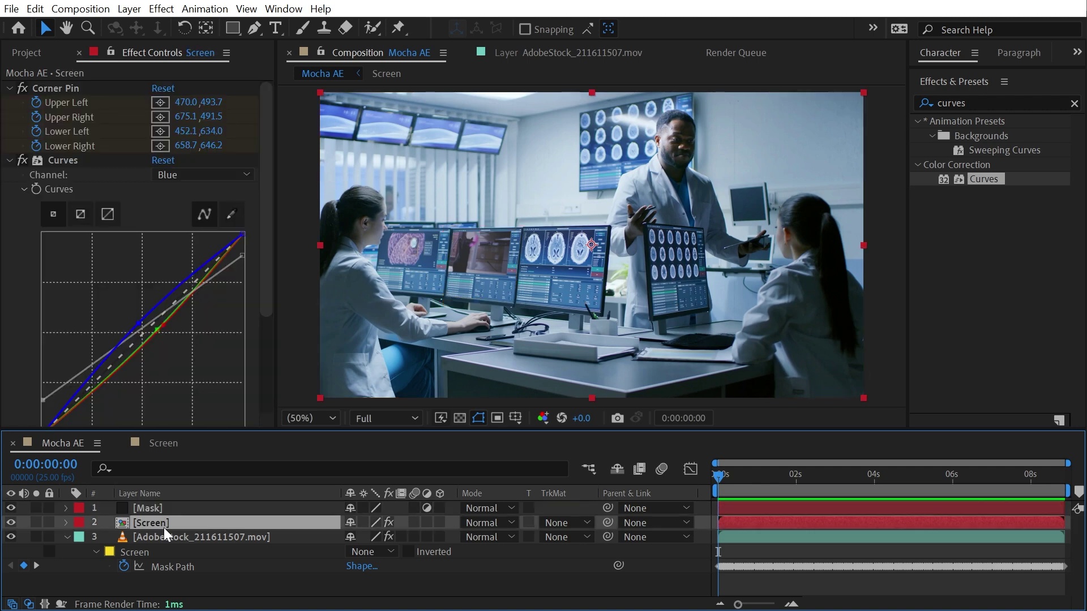